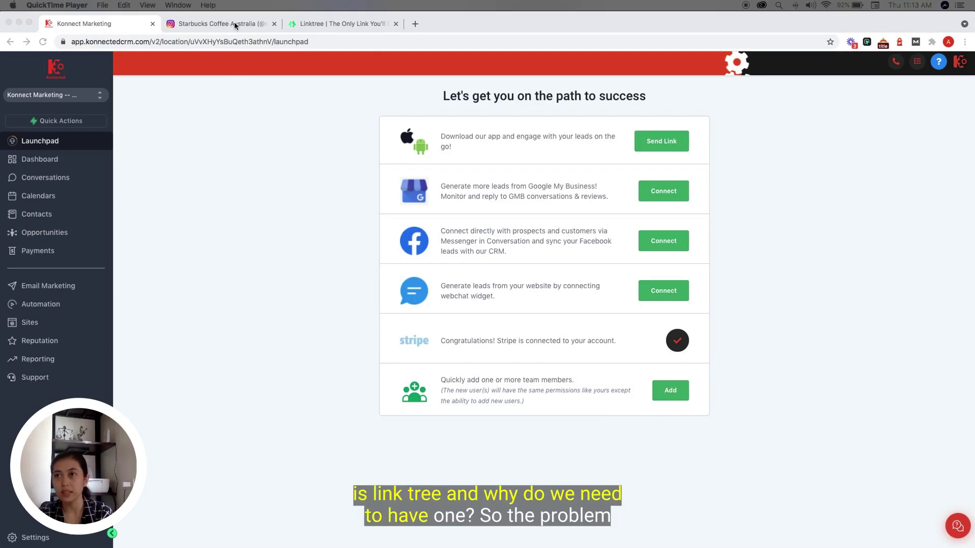
- Switch to the Starbucks Coffee Australia Instagram profile tab
left_click(234, 23)
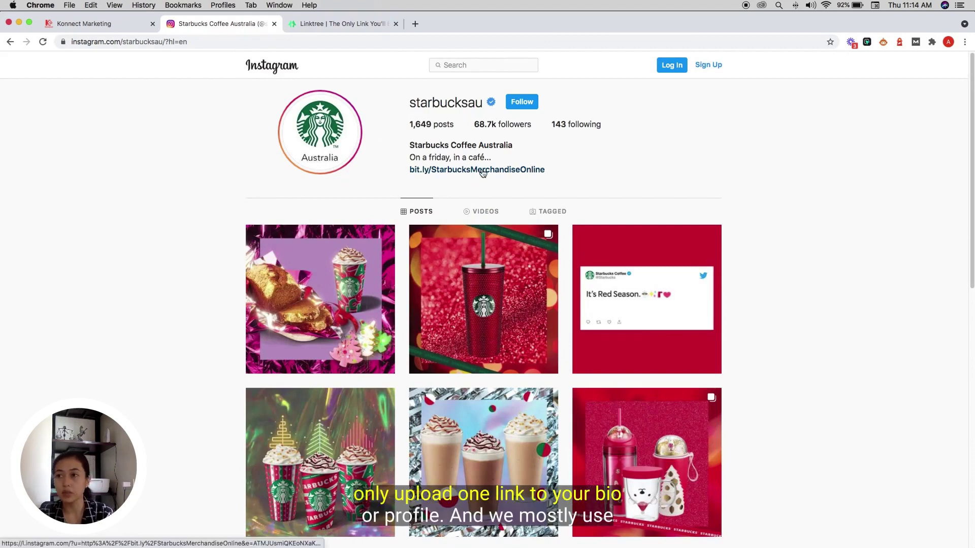
- Review the starbucksau profile and its single bio link, then switch to the Linktree homepage
scroll(498, 174, "down", 5)
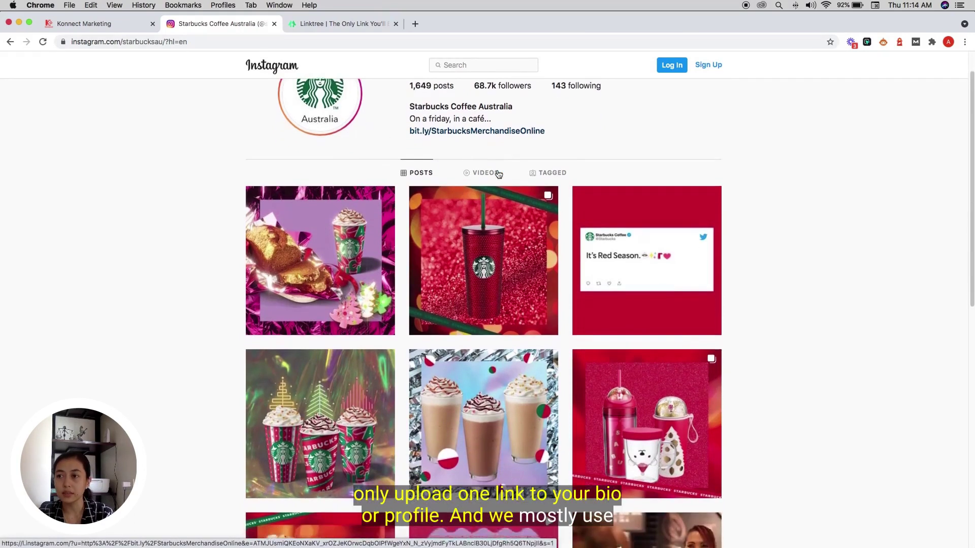
scroll(498, 174, "up", 5)
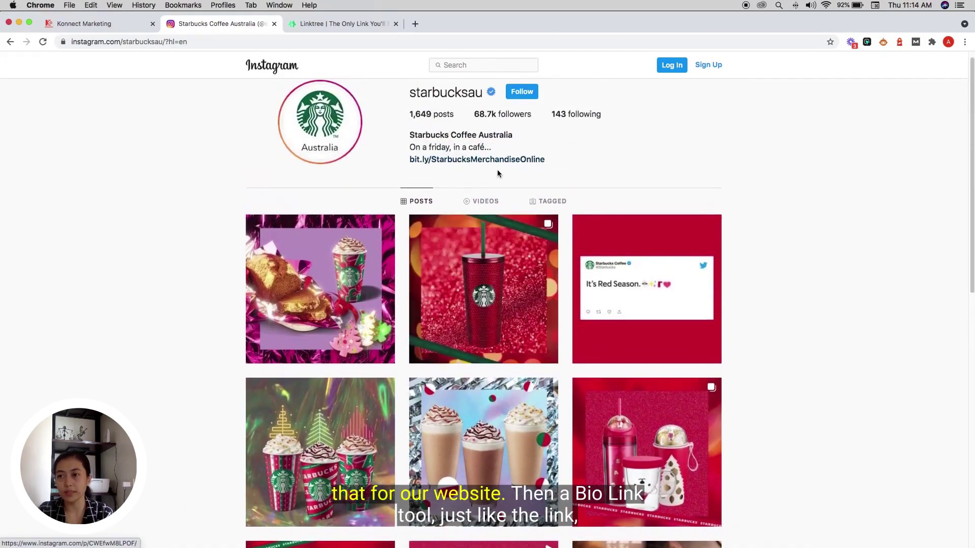
left_click(320, 26)
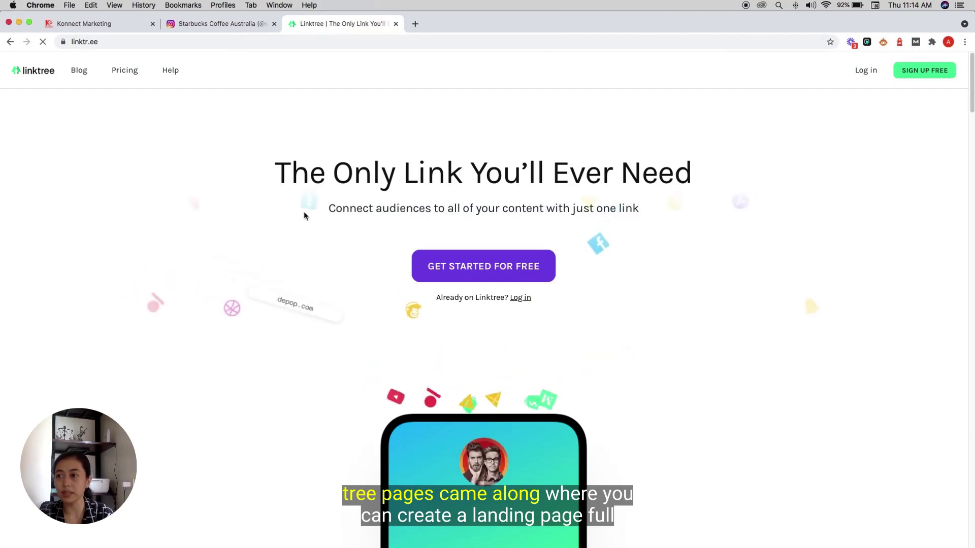
- Browse the Linktree page and load lnk.bio in a new tab
scroll(318, 318, "down", 5)
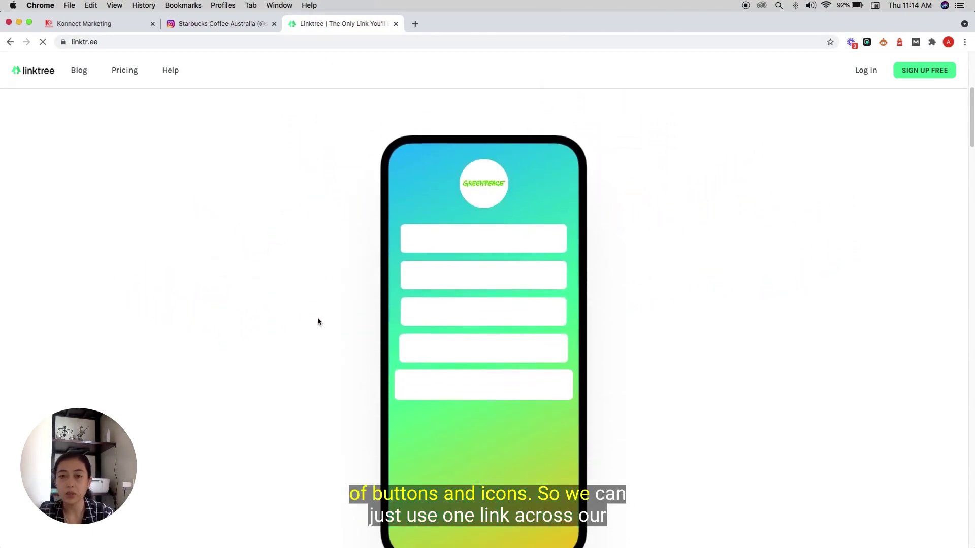
scroll(318, 321, "down", 2)
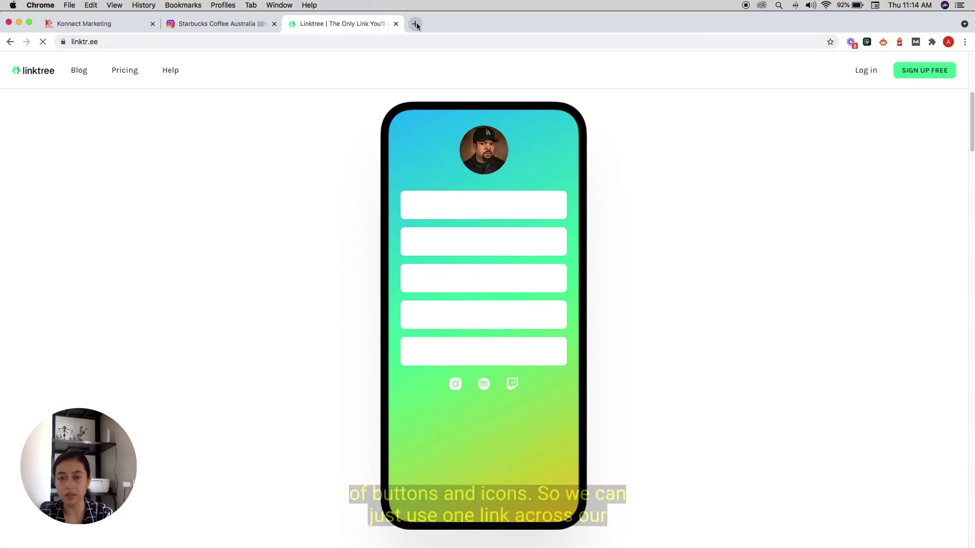
left_click(415, 23)
type("lnk.bio")
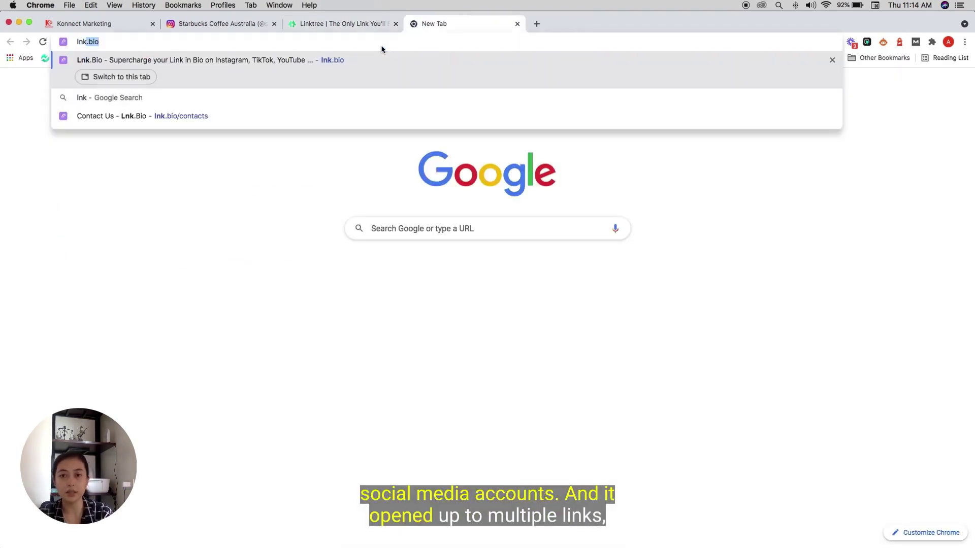
key("Return")
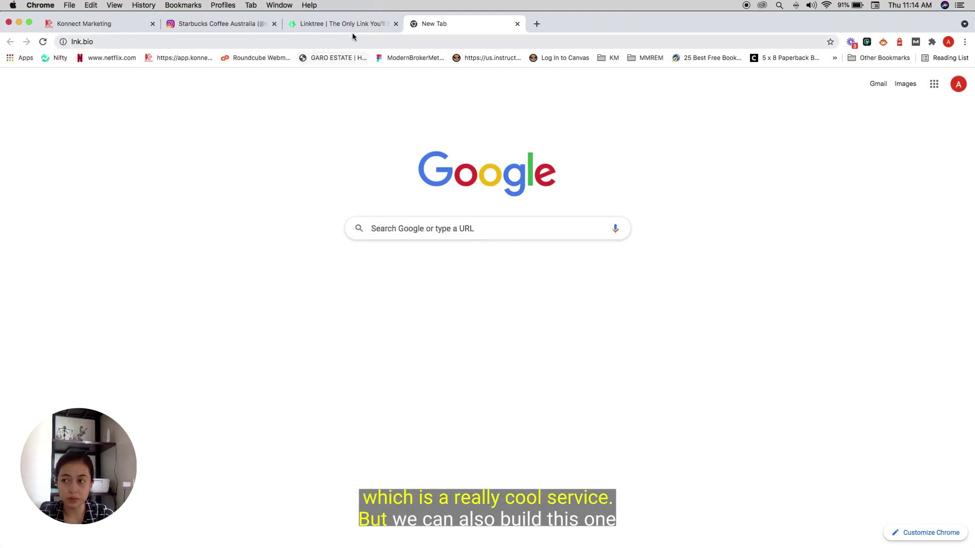
- Browse further down Linktree, then switch to the Lnk.Bio homepage
left_click(359, 19)
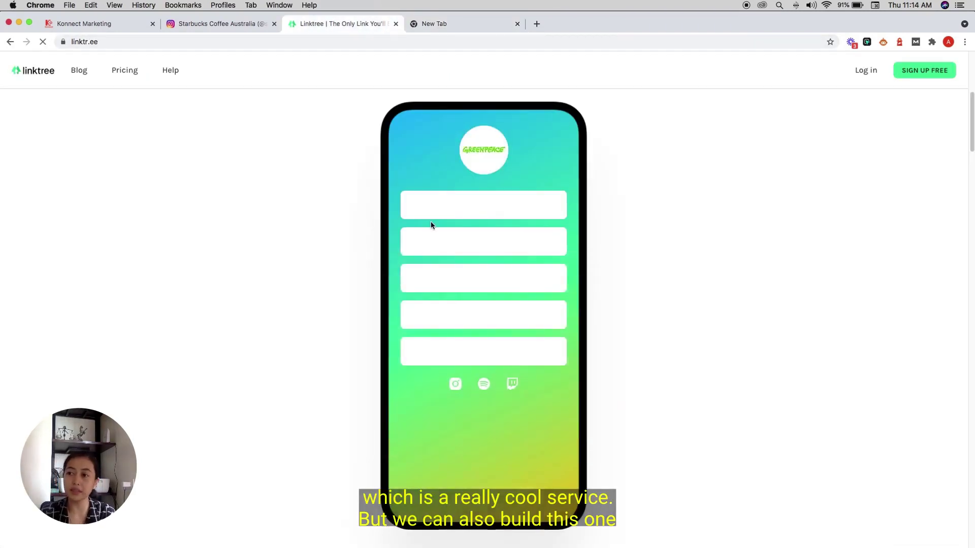
scroll(431, 226, "down", 10)
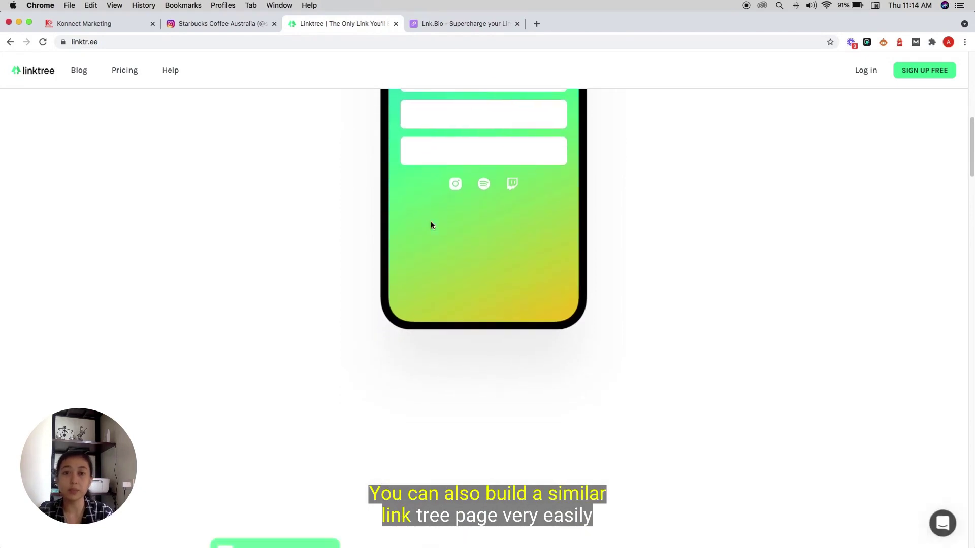
scroll(431, 225, "down", 3)
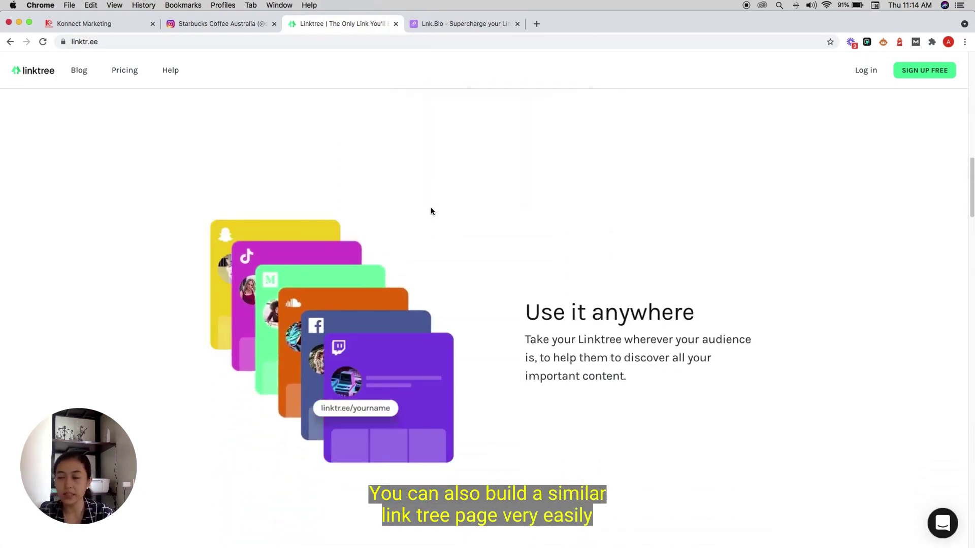
left_click(495, 24)
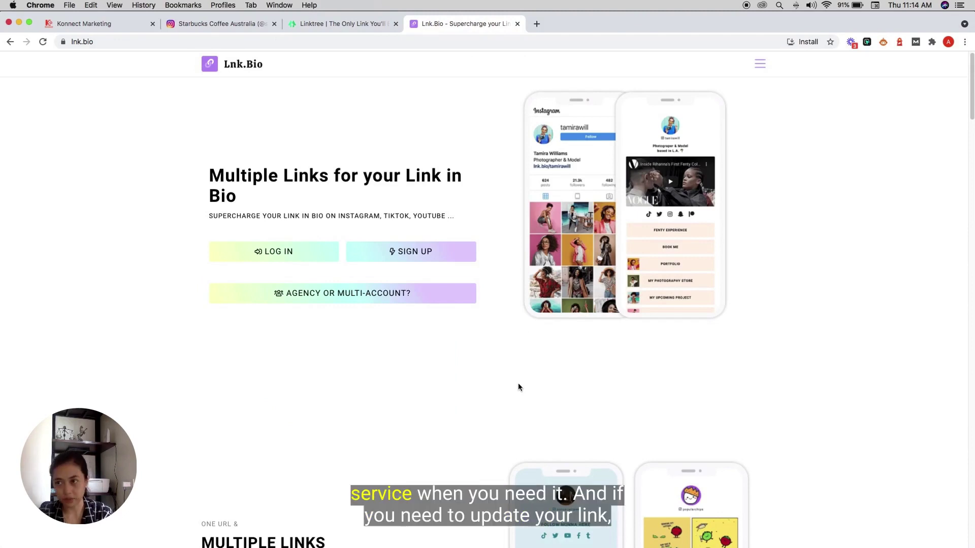
- Scroll through the Lnk.Bio features overview, then return to the Konnect Marketing launchpad
scroll(519, 387, "down", 4)
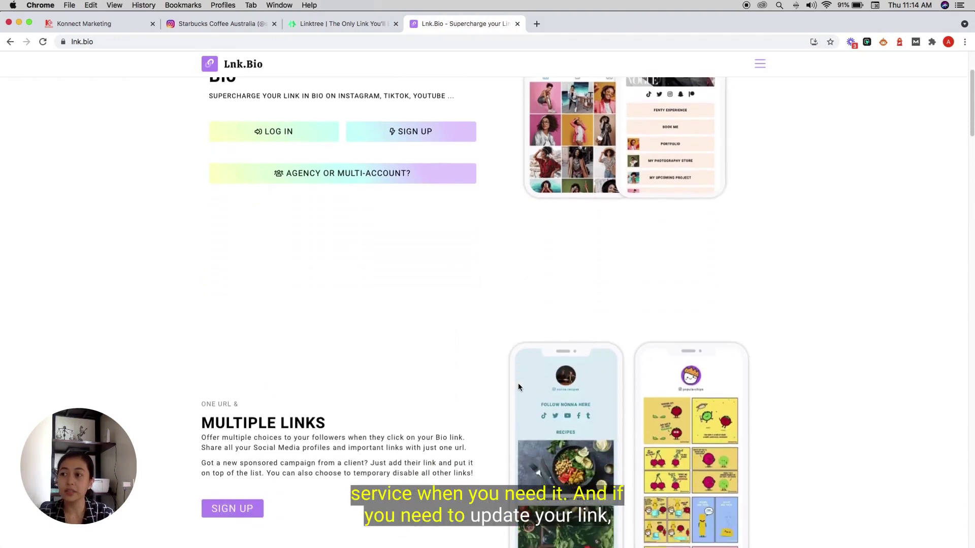
scroll(518, 387, "down", 2)
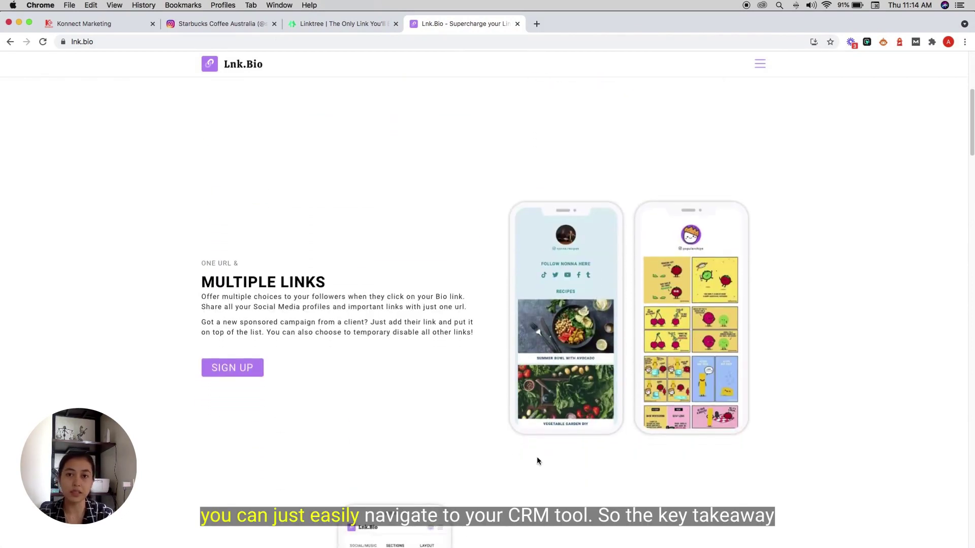
scroll(537, 455, "down", 5)
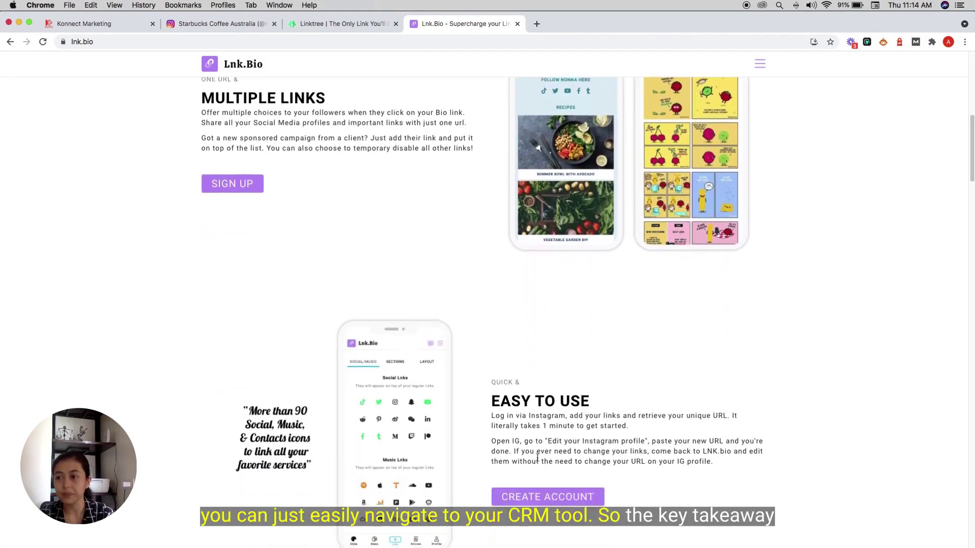
scroll(537, 458, "down", 1)
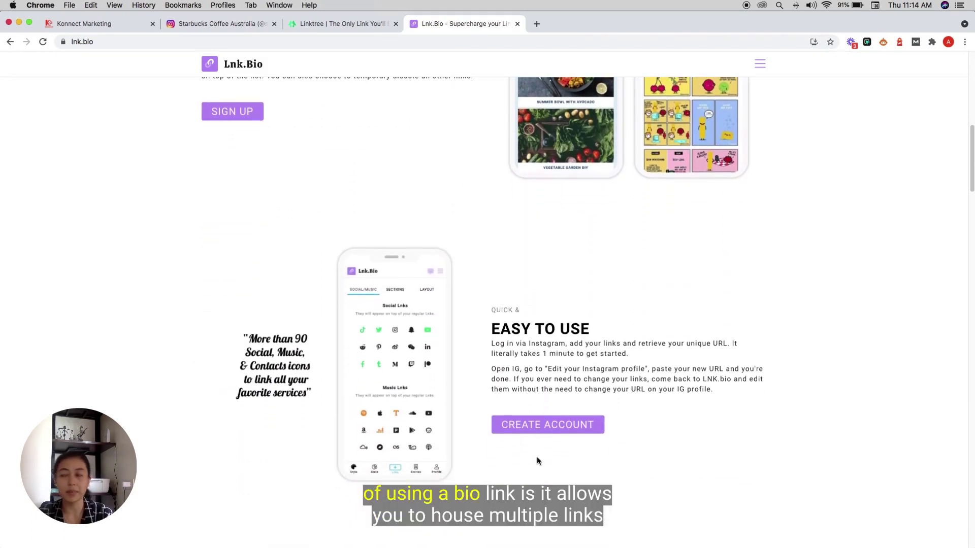
scroll(537, 459, "down", 3)
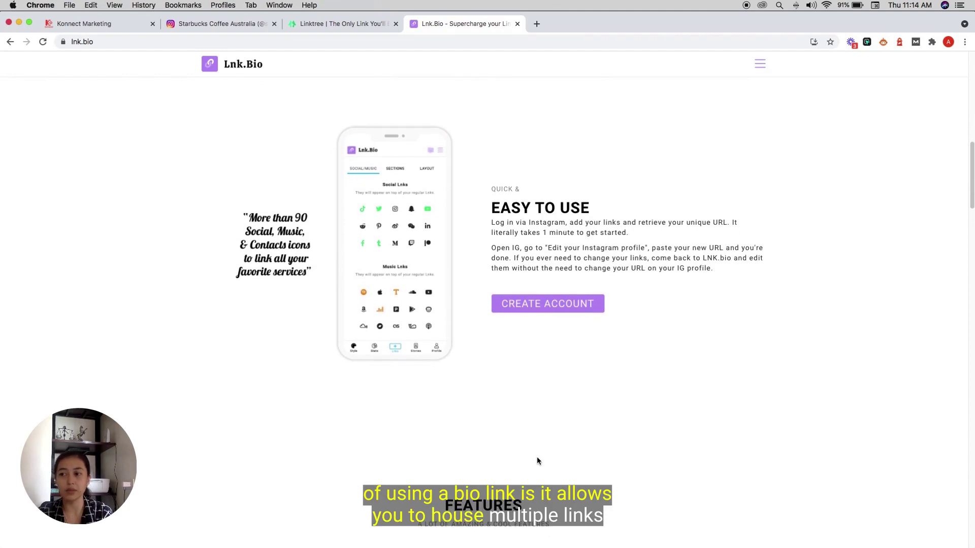
scroll(537, 459, "down", 4)
scroll(537, 460, "down", 5)
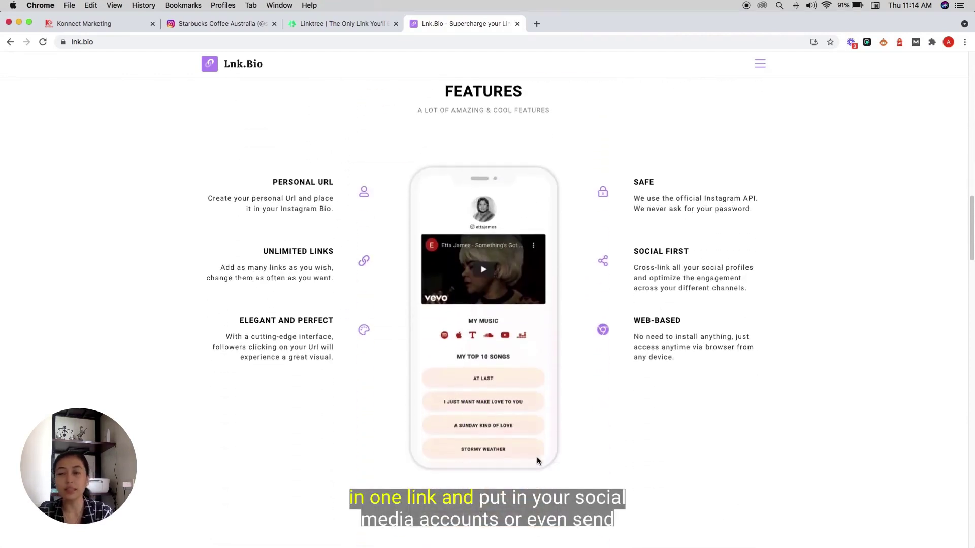
scroll(537, 456, "down", 1)
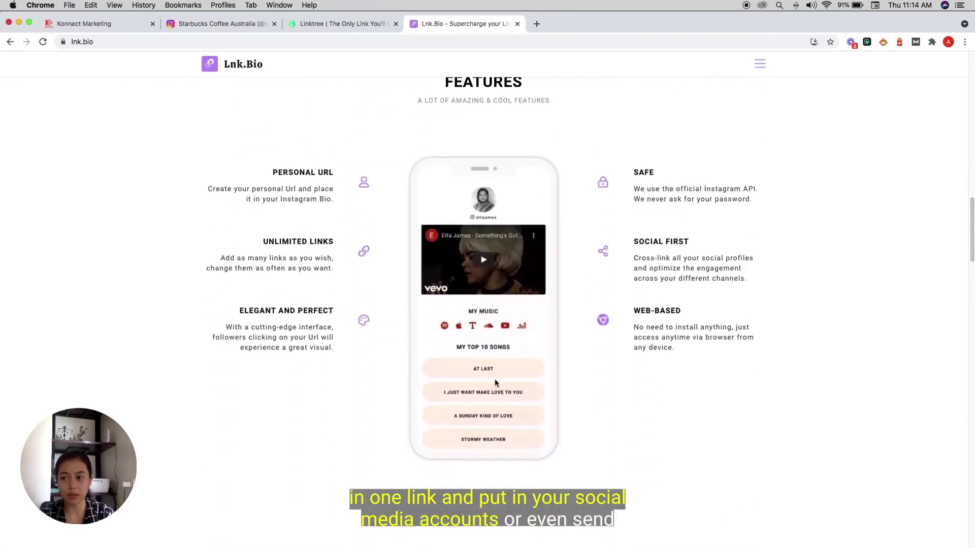
left_click(101, 26)
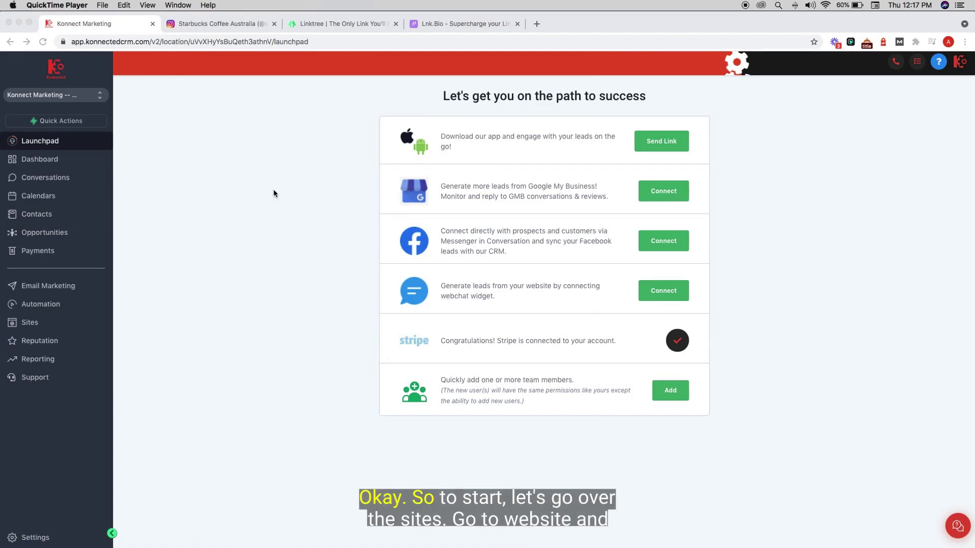
- Create a new website named 'Link Bio' under Sites > Websites
left_click(59, 322)
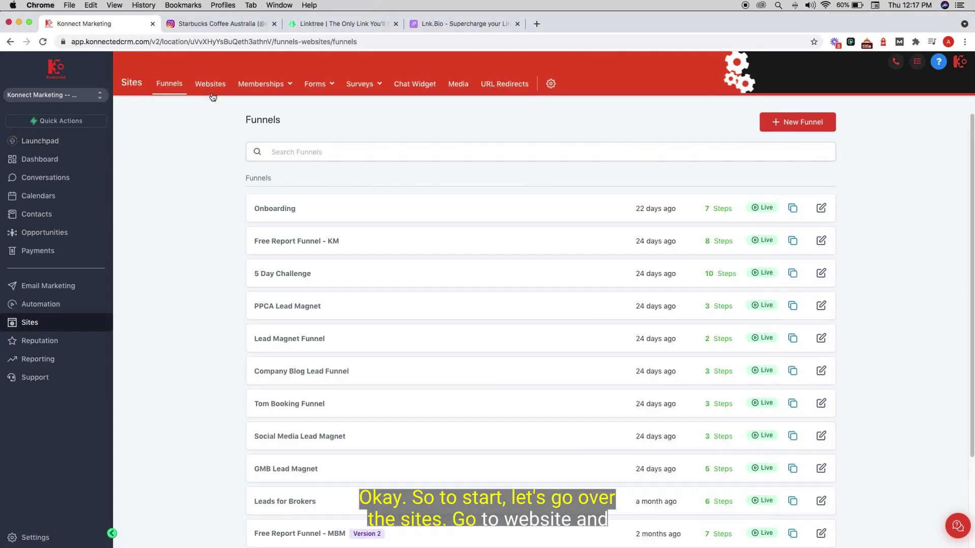
left_click(212, 91)
left_click(777, 125)
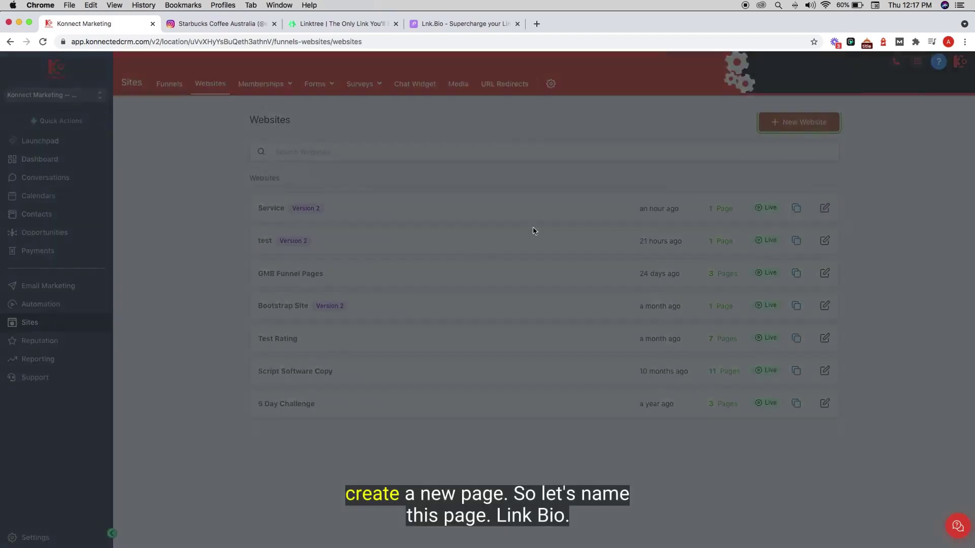
left_click(521, 146)
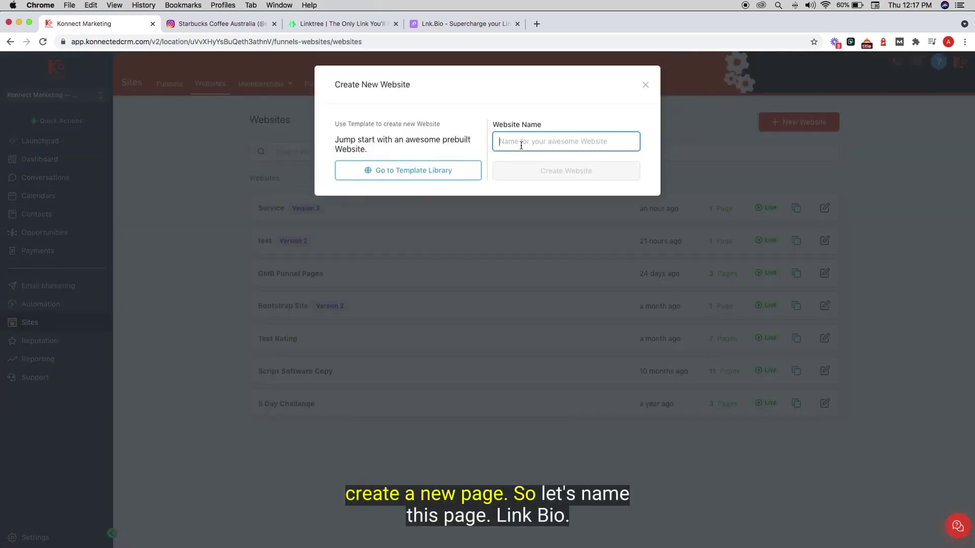
left_click(521, 145)
type("Liu")
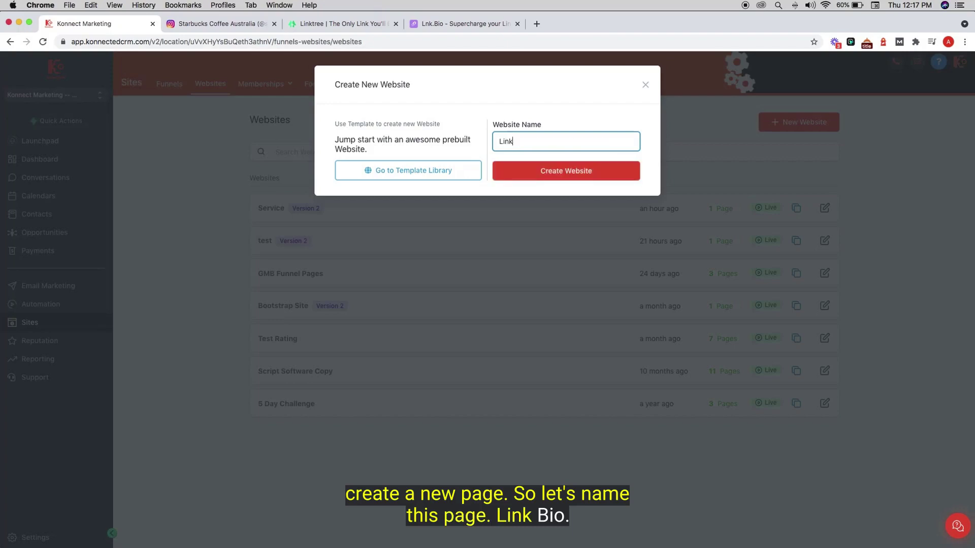
type("k Bio")
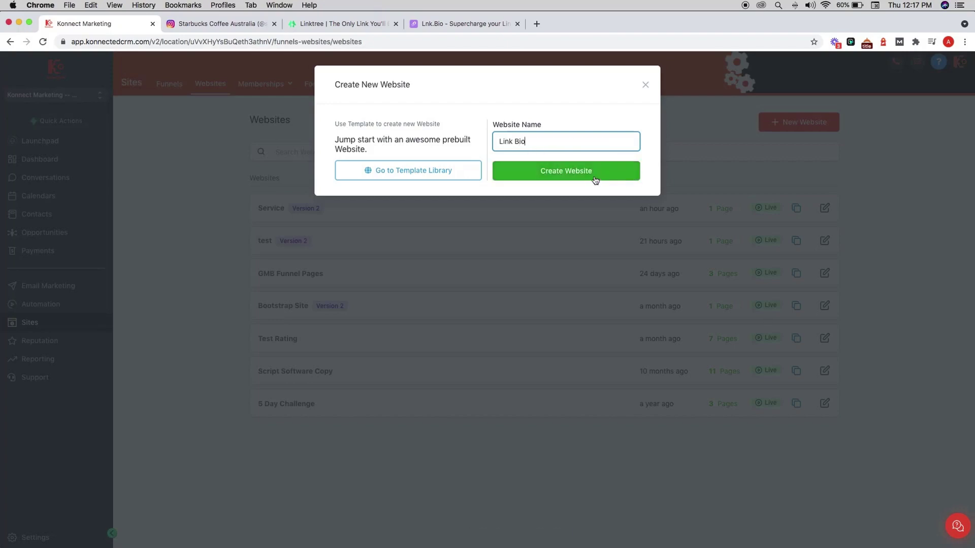
left_click(560, 176)
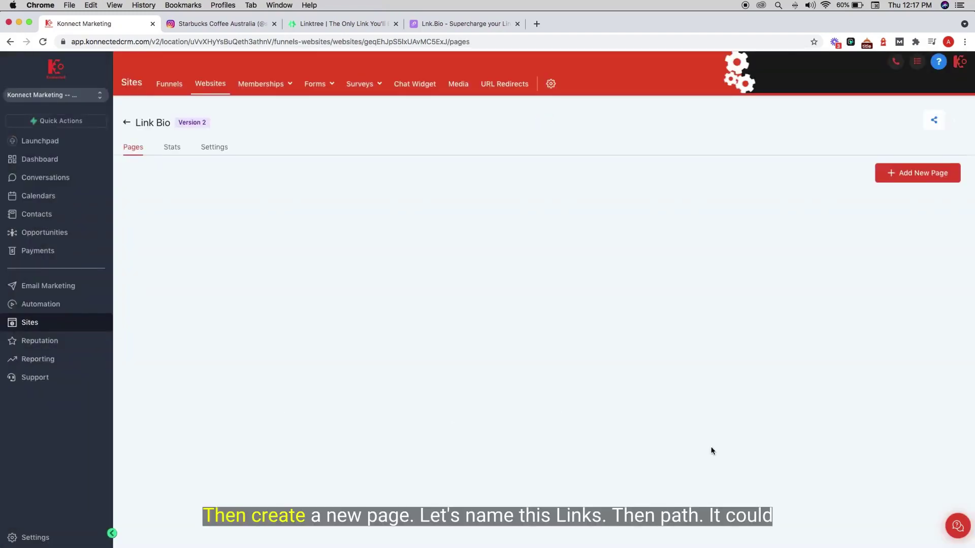
- Add a page named 'Links' with a custom path to the Link Bio website
left_click(914, 172)
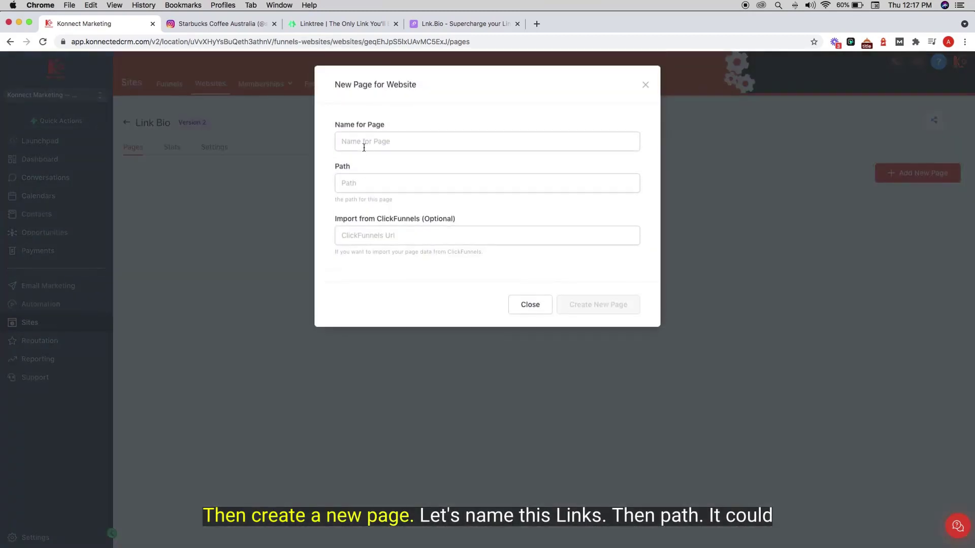
left_click(363, 145)
type("Links")
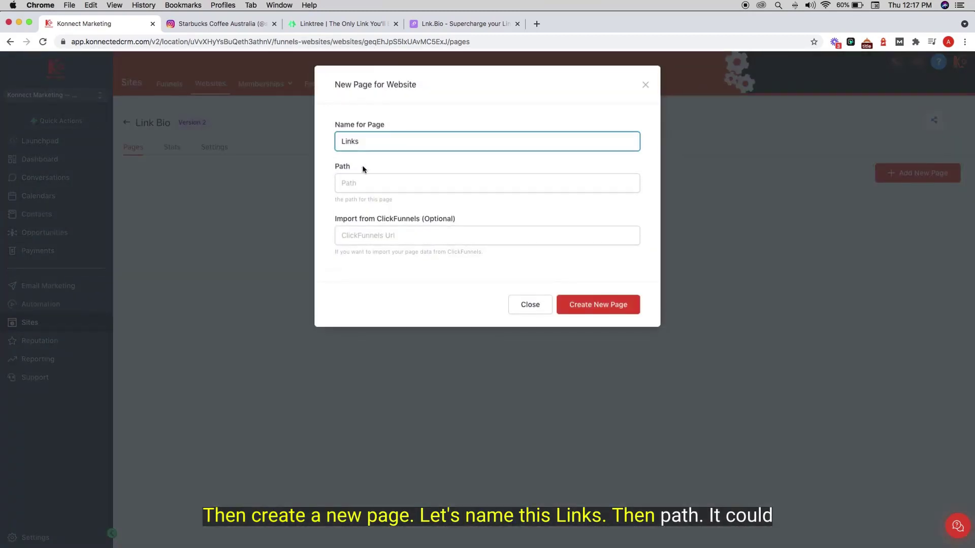
left_click(365, 181)
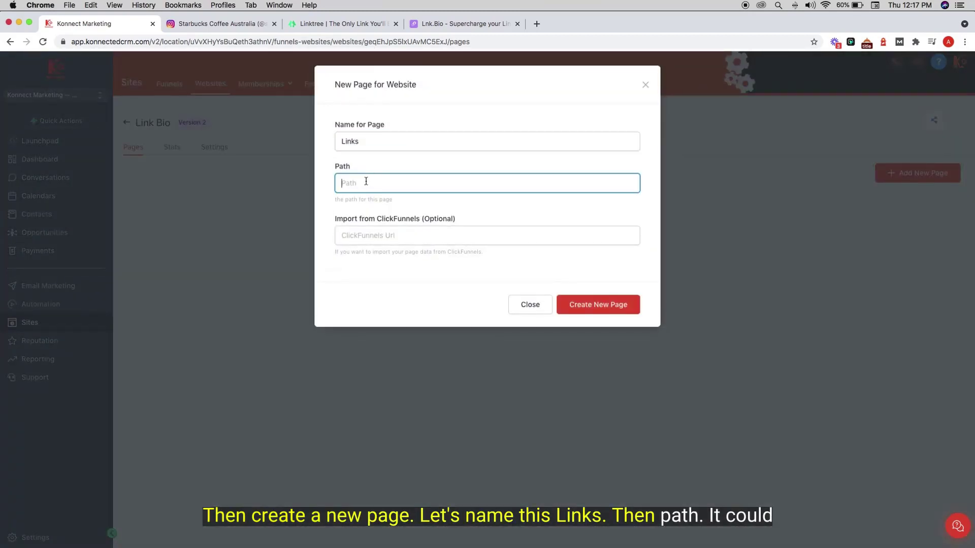
type("/tom")
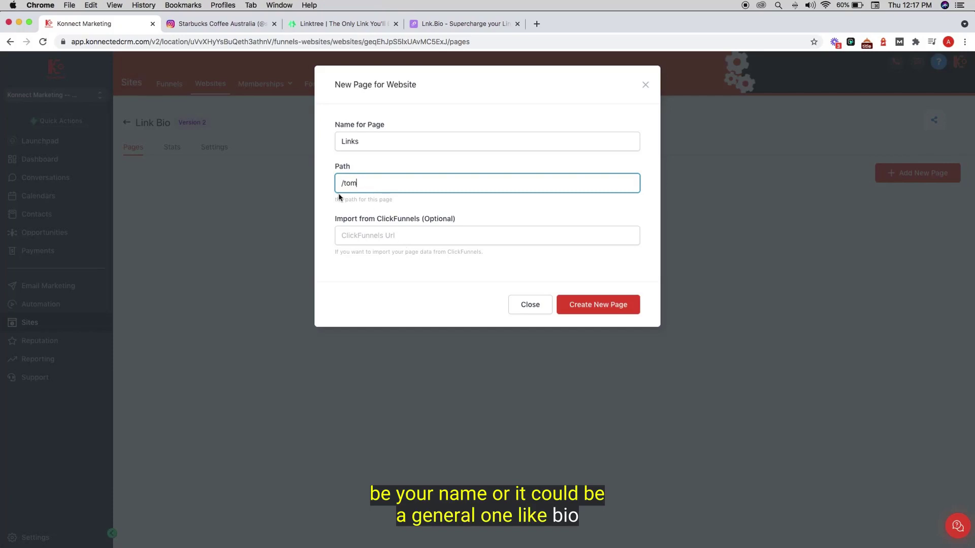
left_click(583, 313)
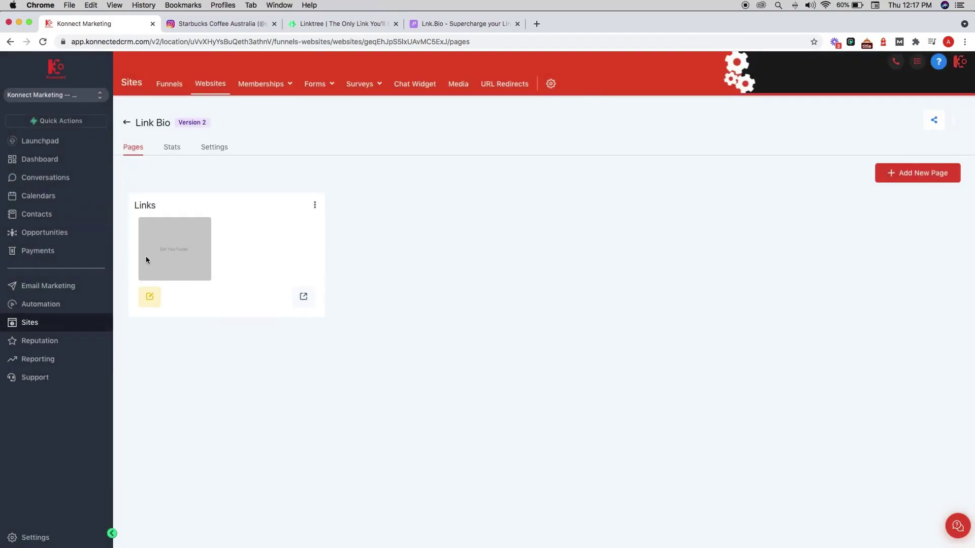
- Open the Links page in the builder and add an empty full-width section
left_click(150, 297)
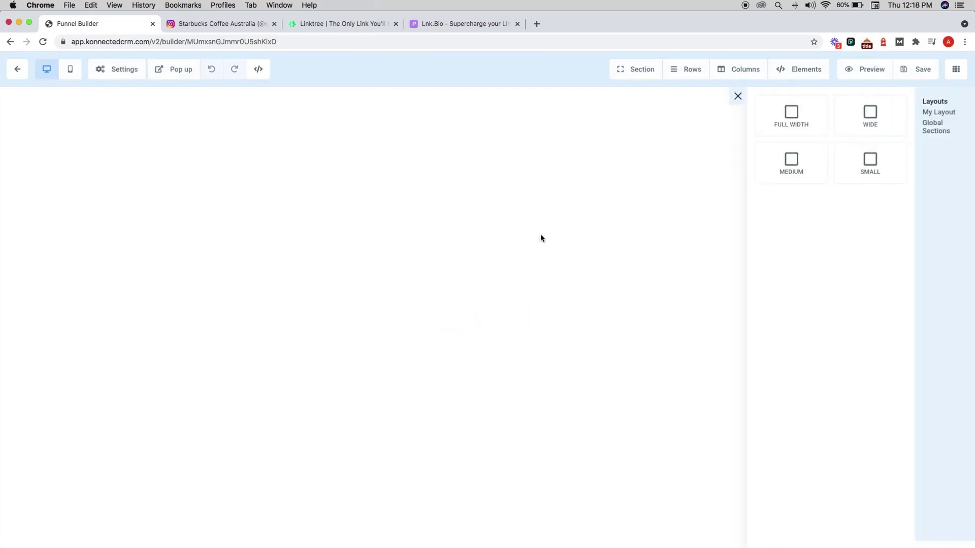
left_click(788, 122)
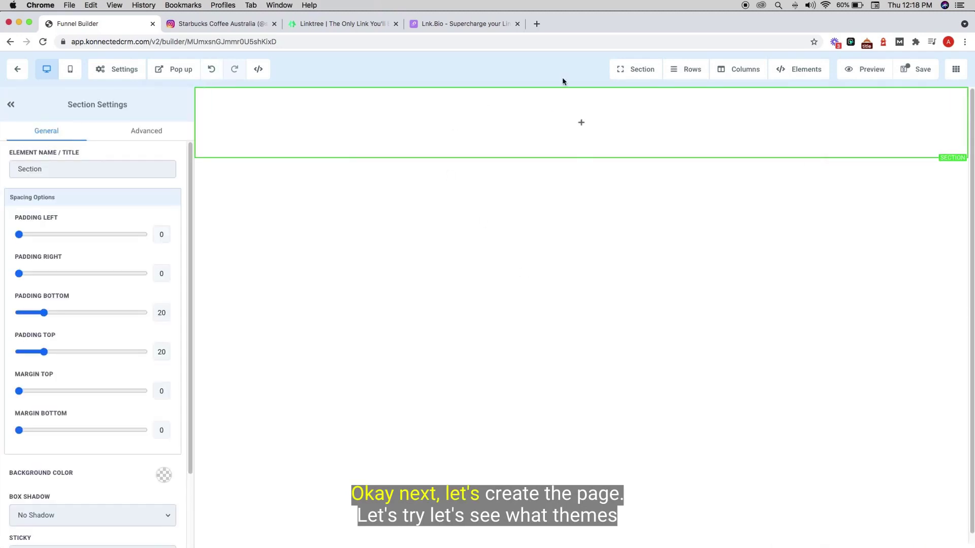
left_click(573, 122)
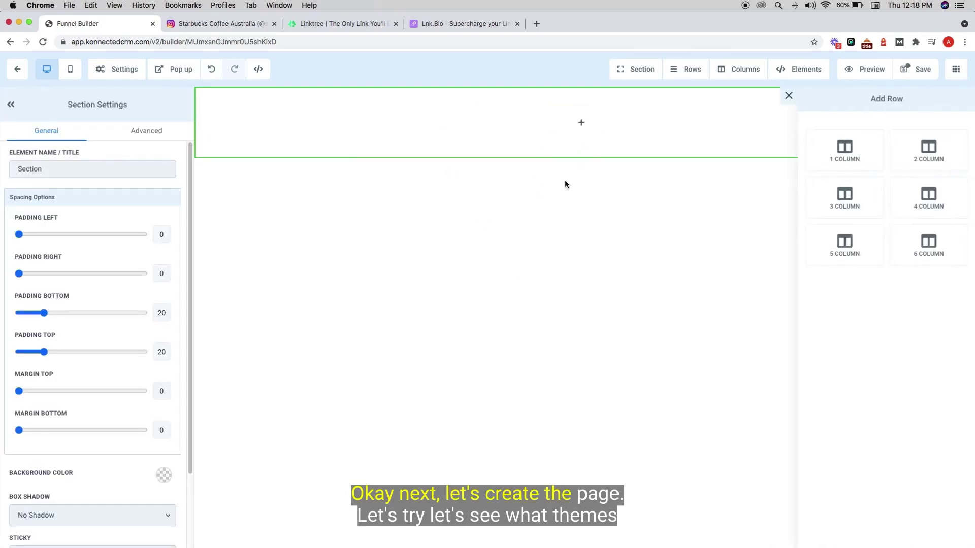
left_click(410, 118)
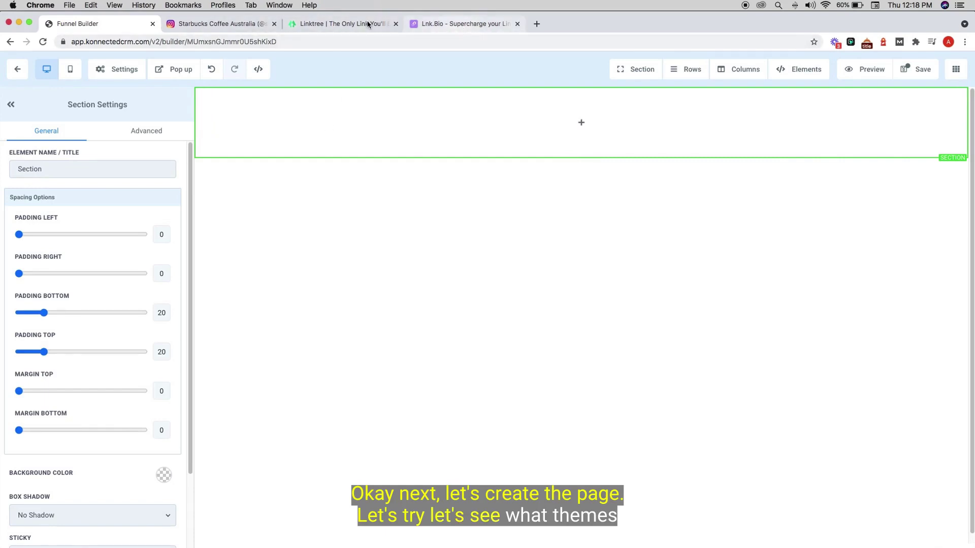
left_click(439, 25)
scroll(441, 384, "down", 10)
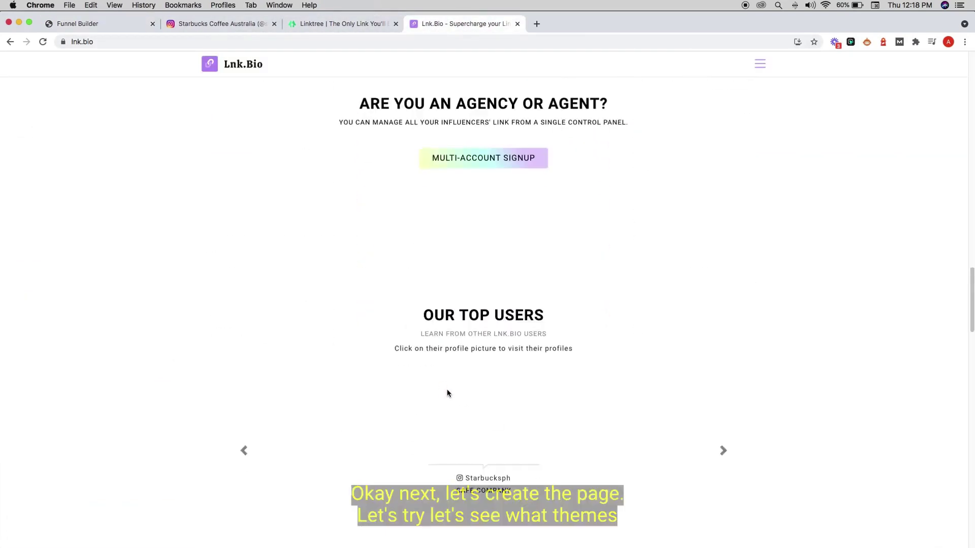
scroll(447, 389, "up", 15)
scroll(446, 389, "down", 4)
scroll(447, 389, "up", 6)
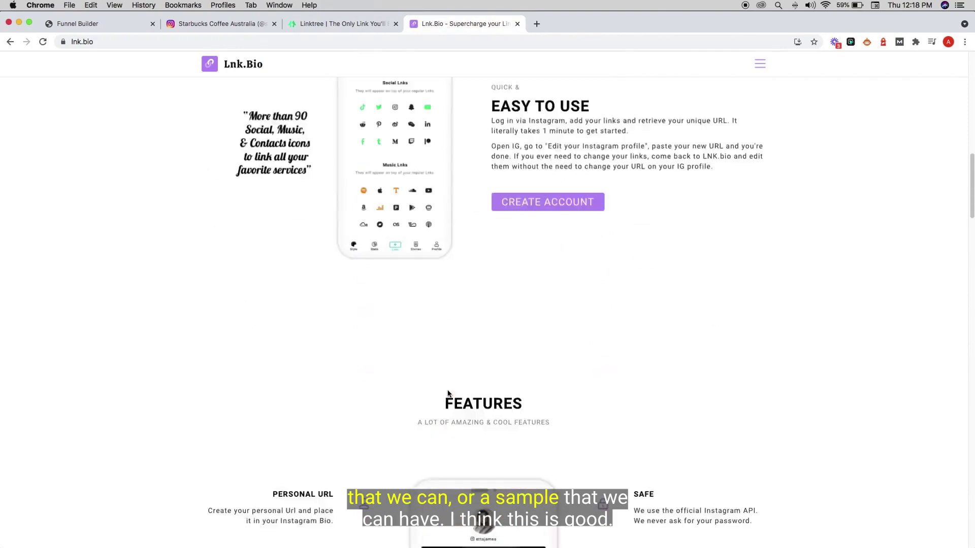
scroll(447, 389, "up", 14)
scroll(447, 391, "down", 6)
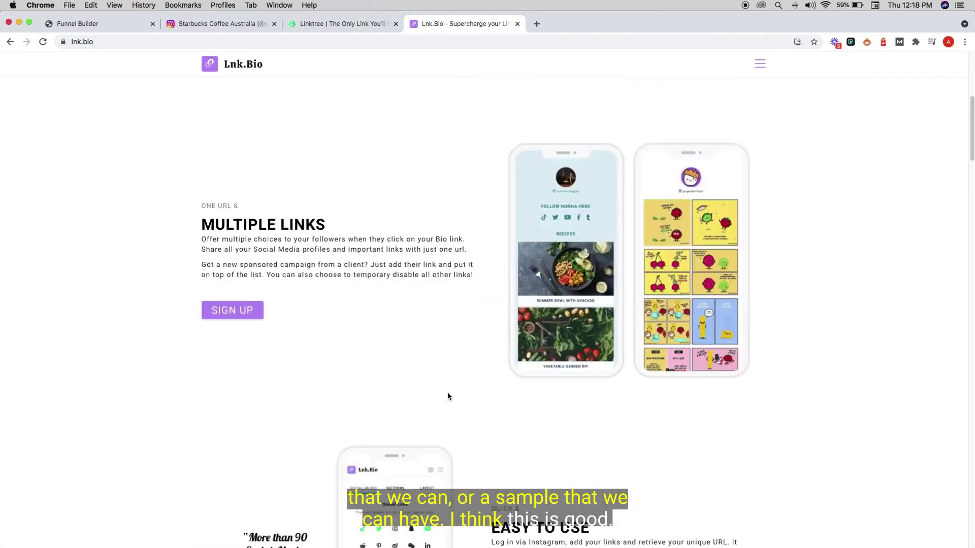
scroll(446, 392, "down", 10)
scroll(447, 392, "up", 4)
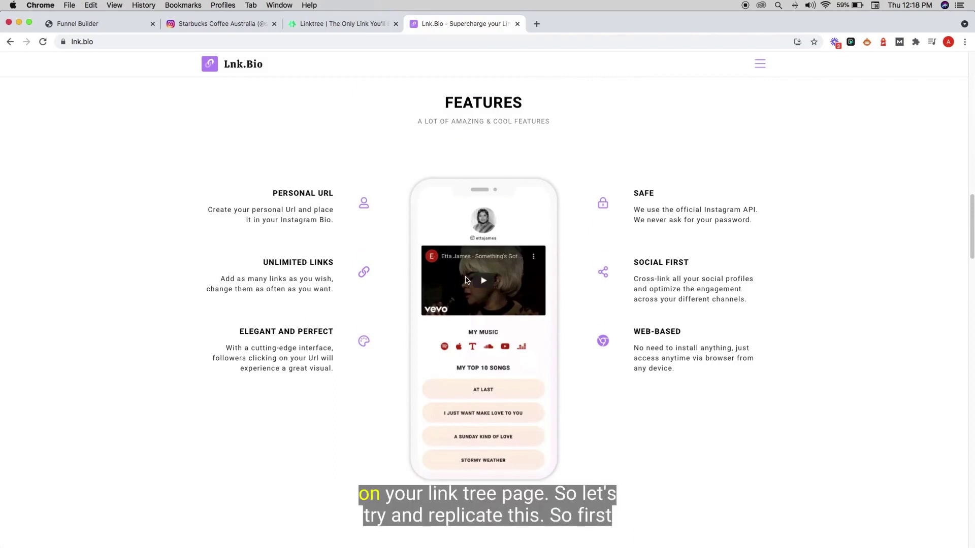
scroll(463, 280, "down", 1)
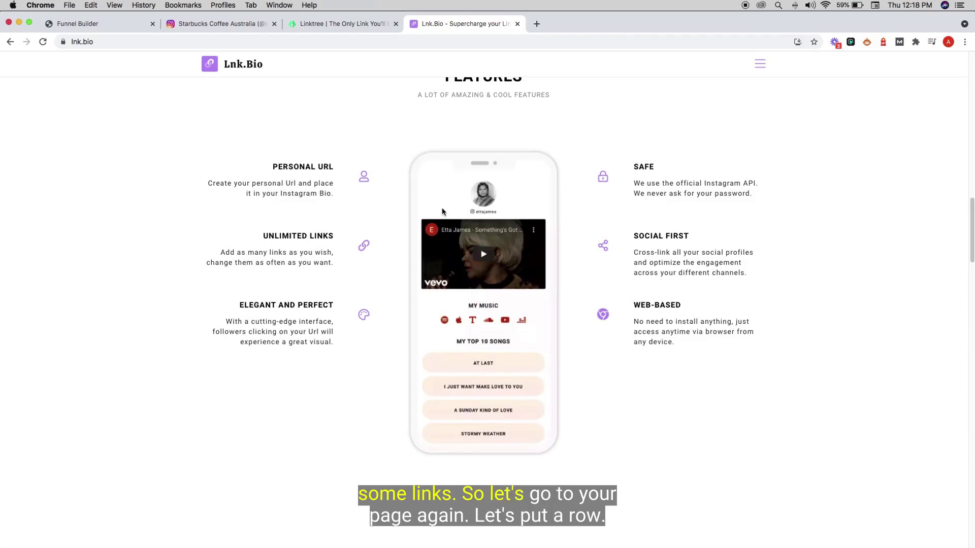
left_click(78, 23)
- Add a one-column row to the section and narrow its width to 40
mouse_move(564, 141)
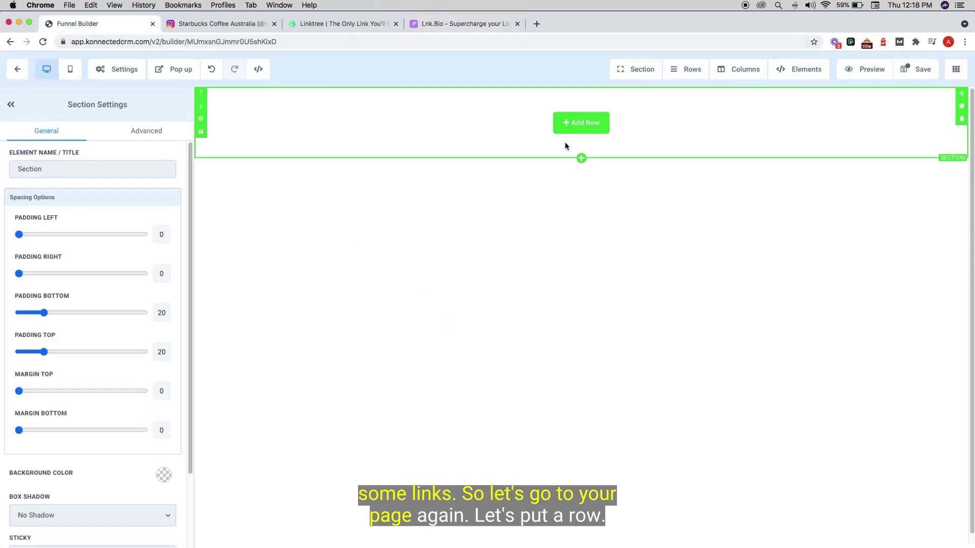
left_click(573, 124)
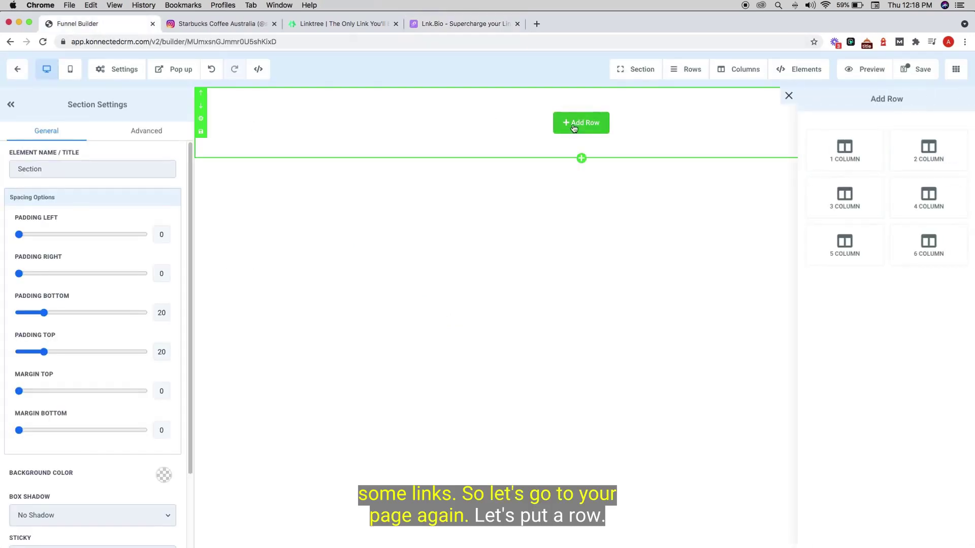
left_click(856, 155)
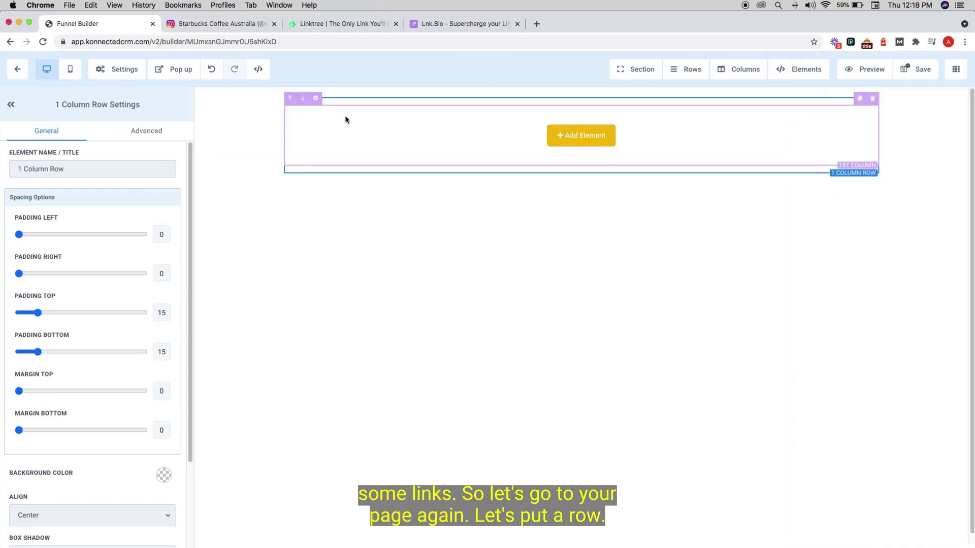
scroll(128, 433, "down", 3)
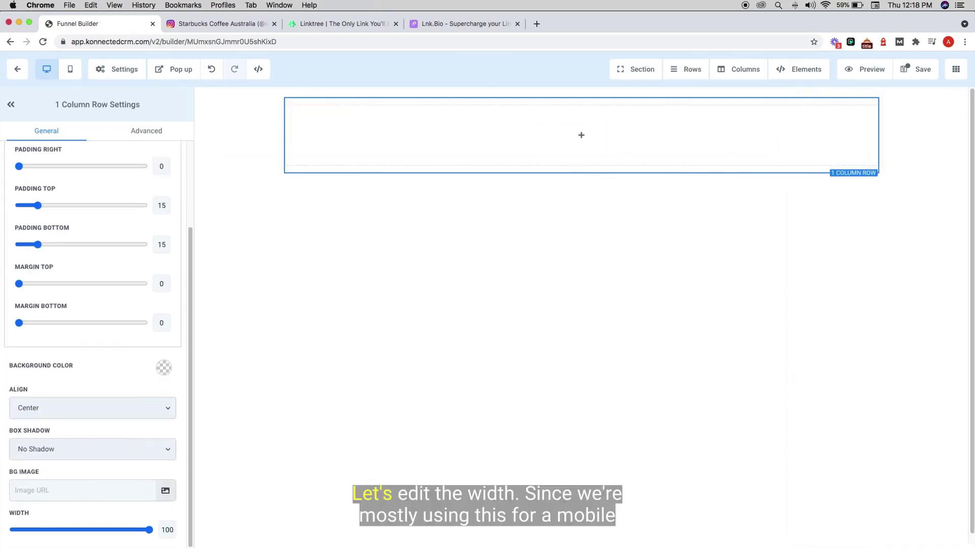
left_click_drag(152, 529, 32, 530)
- Add an Image element to the column
mouse_move(675, 137)
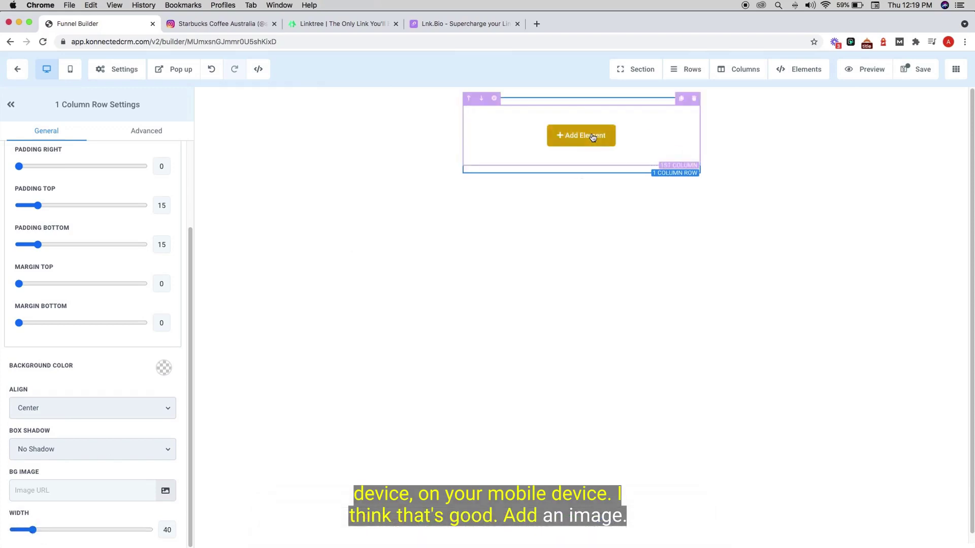
left_click(592, 136)
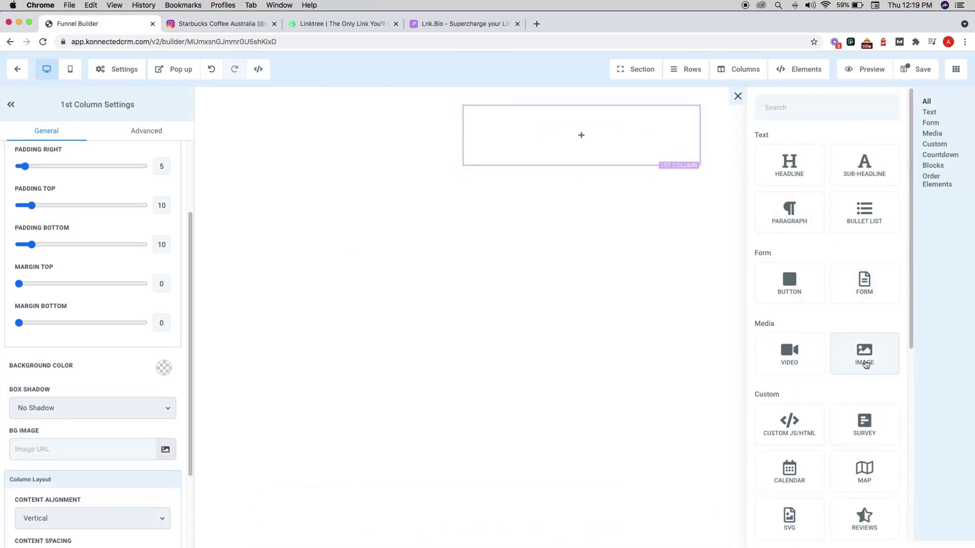
left_click(865, 364)
scroll(79, 356, "down", 3)
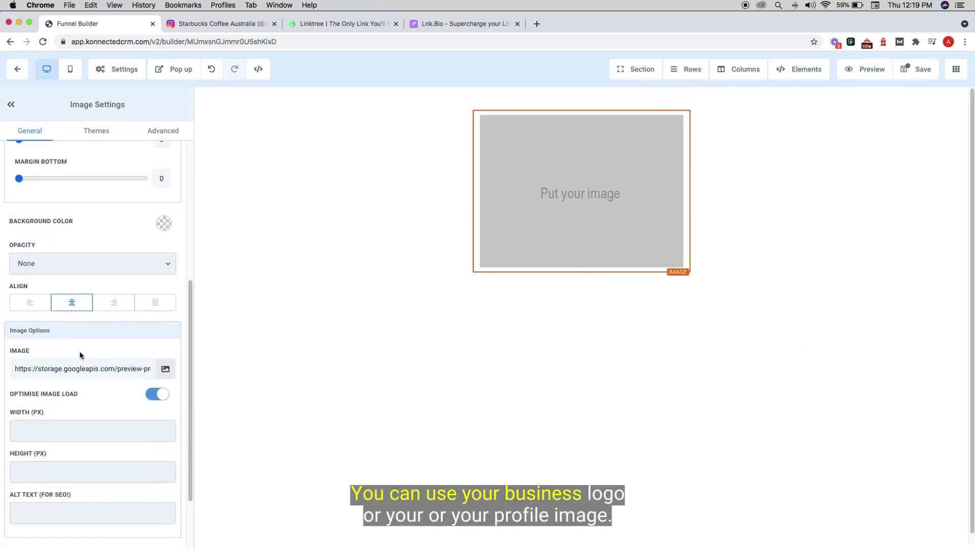
- Insert the profile photo from the media library into the image element
left_click(163, 375)
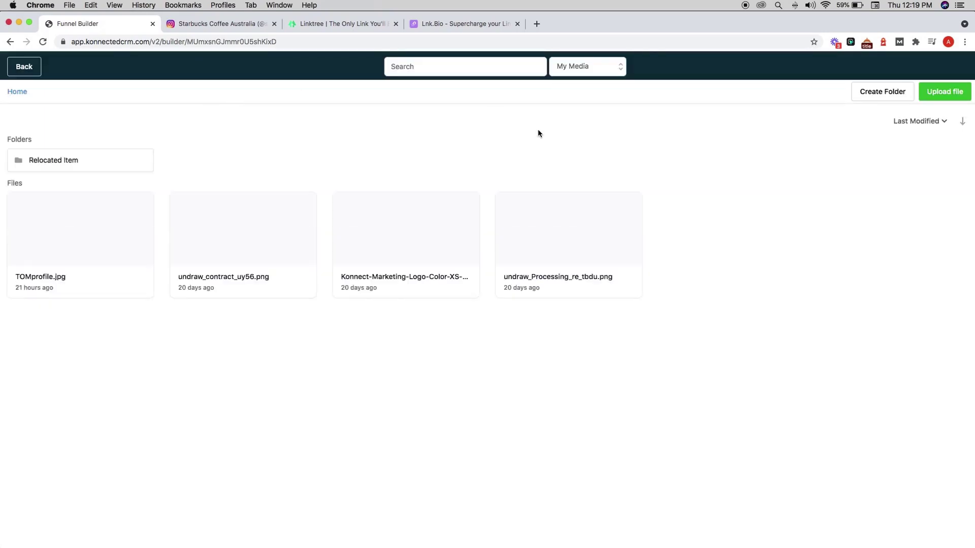
left_click(59, 251)
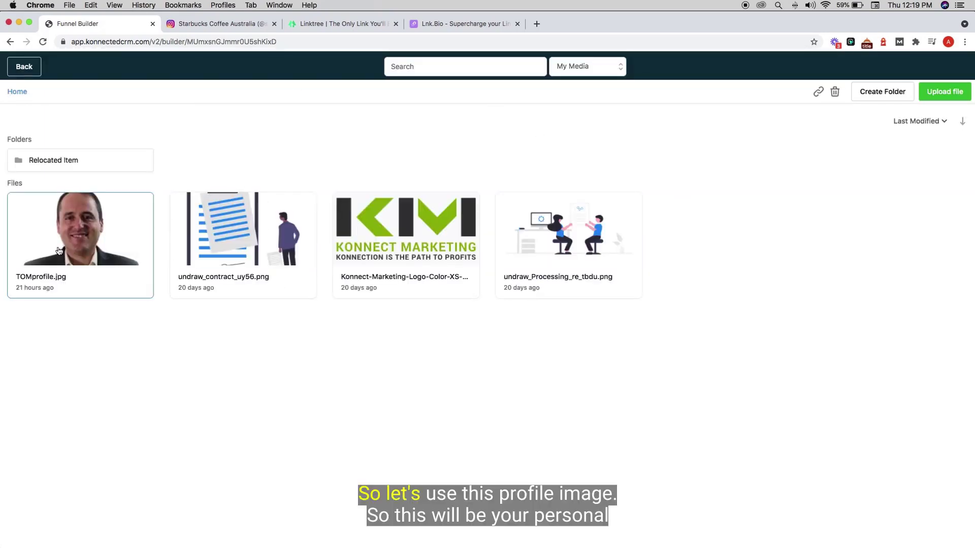
left_click(82, 231)
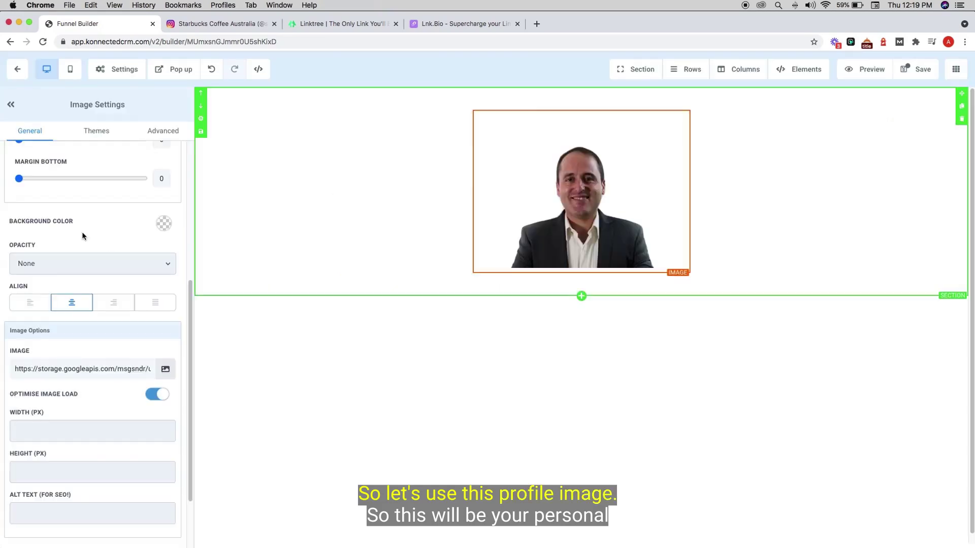
scroll(67, 428, "down", 2)
scroll(66, 427, "up", 6)
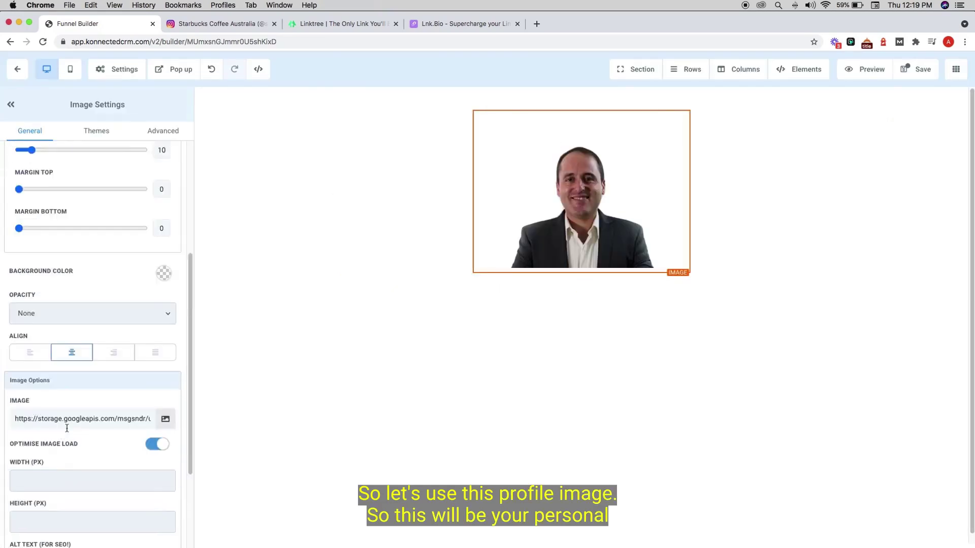
scroll(58, 348, "down", 3)
scroll(57, 343, "down", 3)
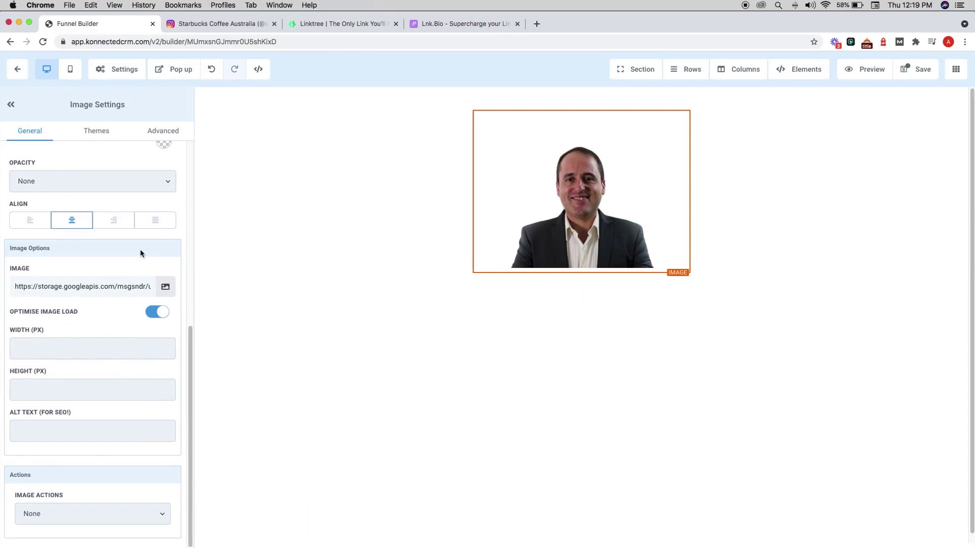
- Set the image width to 120 px and review the Themes and Advanced options
left_click(111, 353)
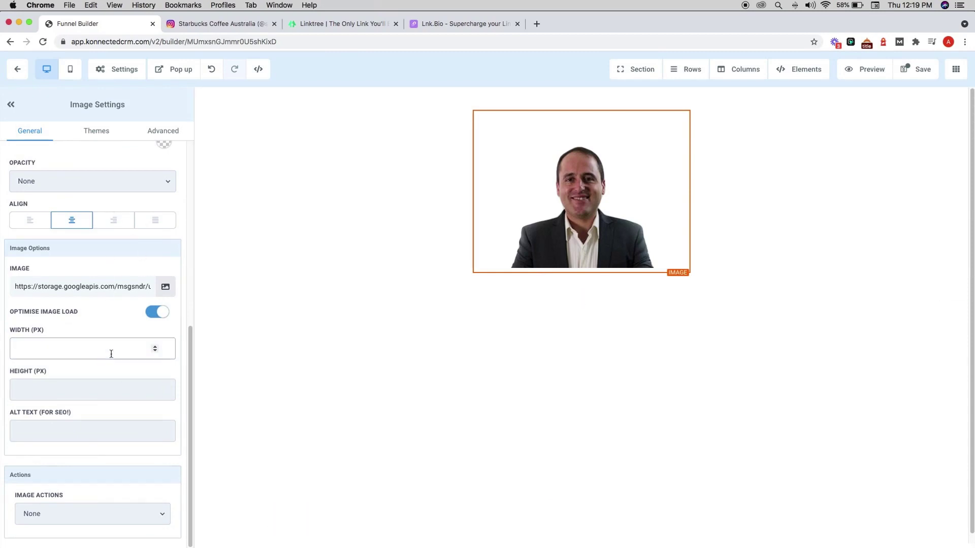
type("1")
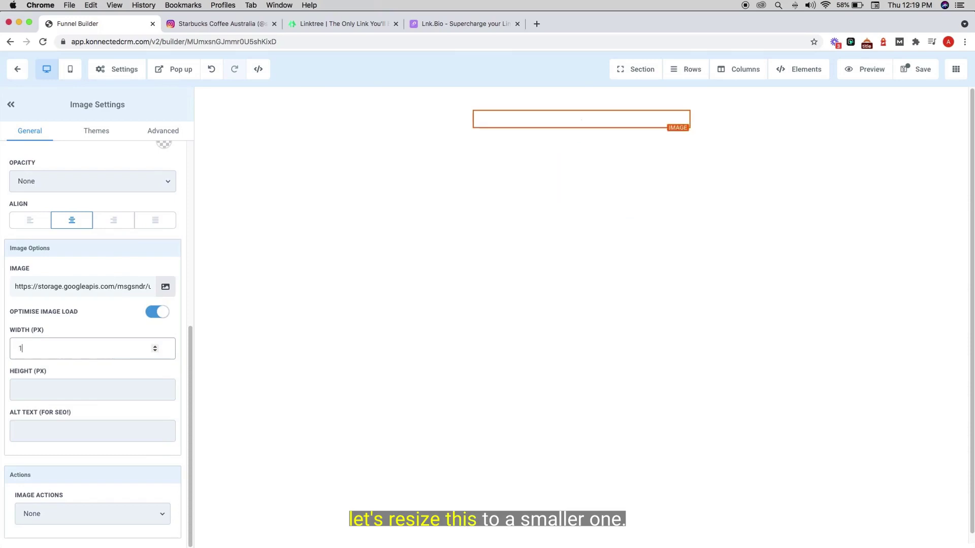
type("20")
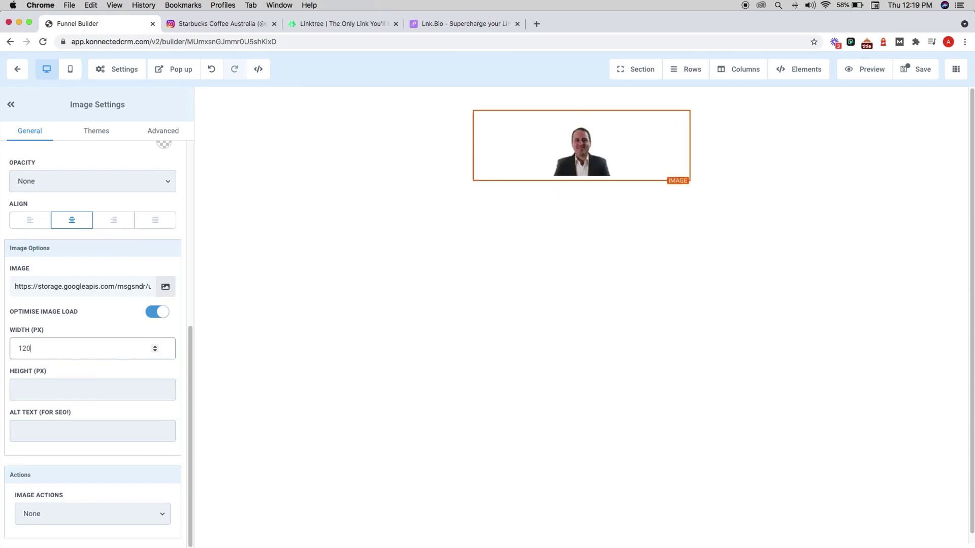
left_click(96, 131)
scroll(117, 324, "down", 5)
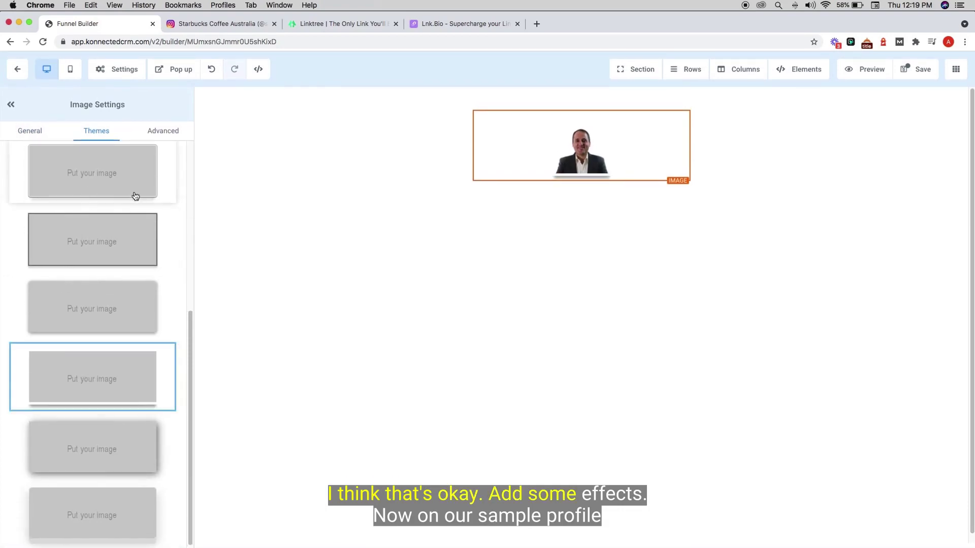
left_click(159, 131)
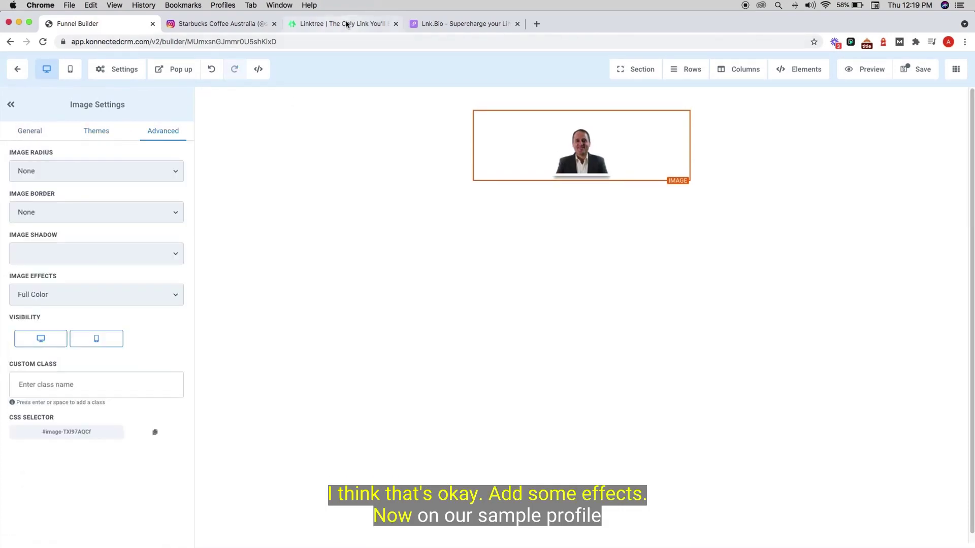
- Compare with Linktree and the Lnk.Bio sample profile's circular photo, then return to the page builder
left_click(340, 24)
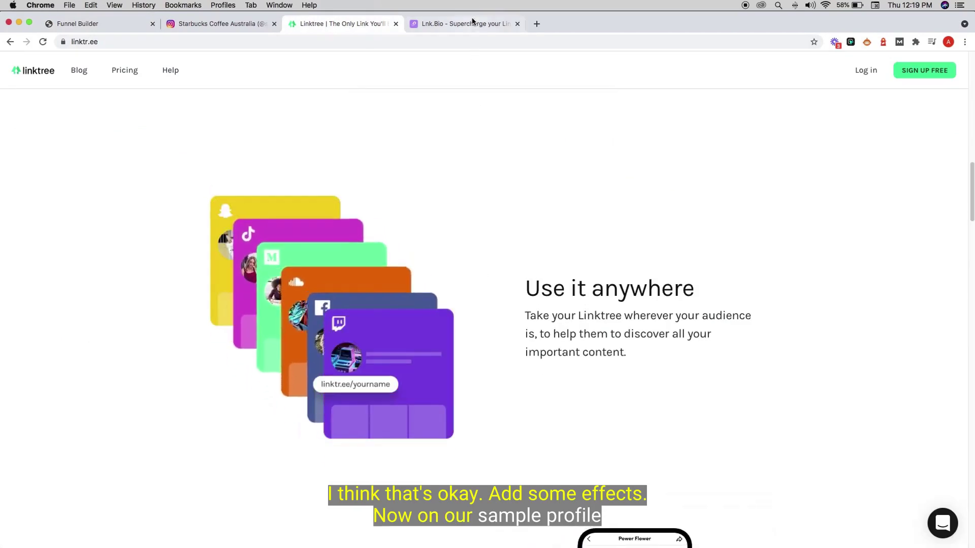
left_click(474, 23)
scroll(529, 249, "down", 2)
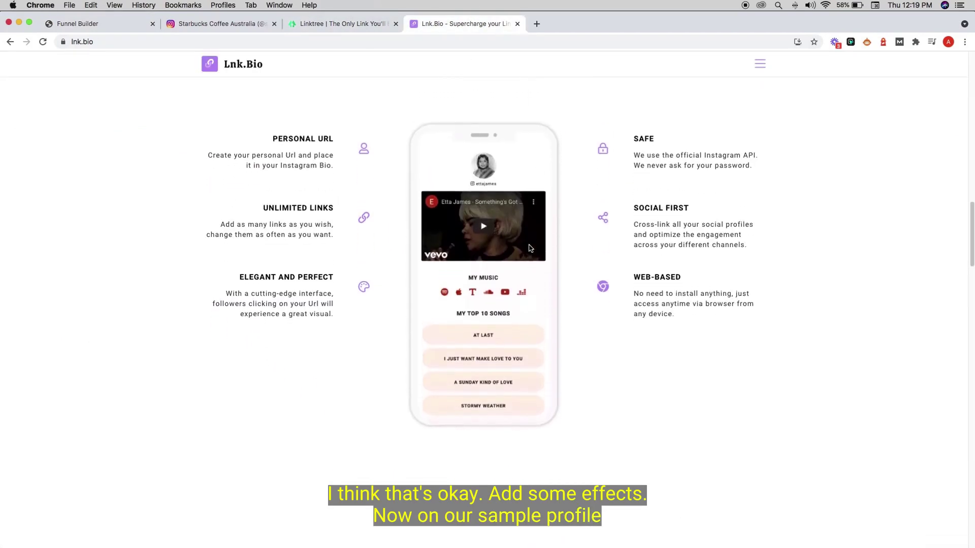
scroll(528, 245, "up", 1)
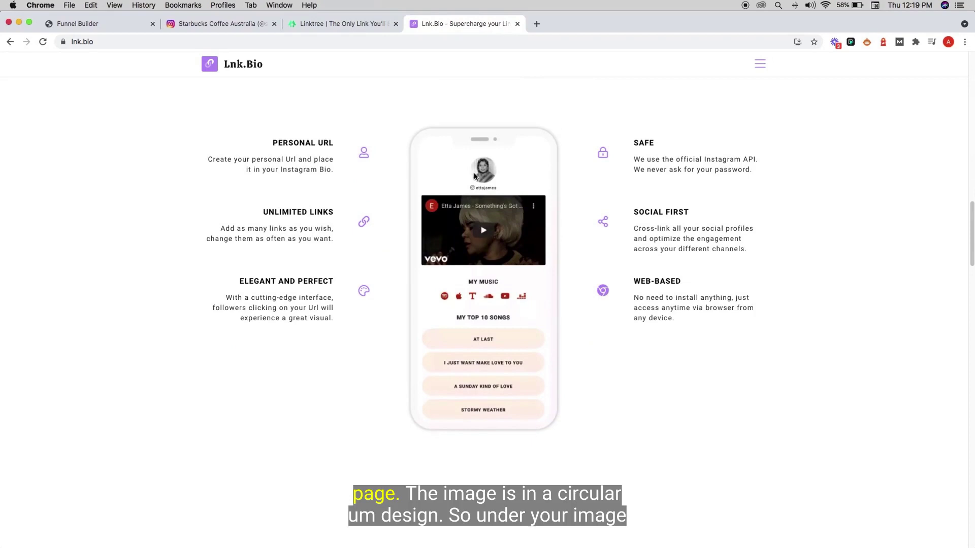
left_click(81, 24)
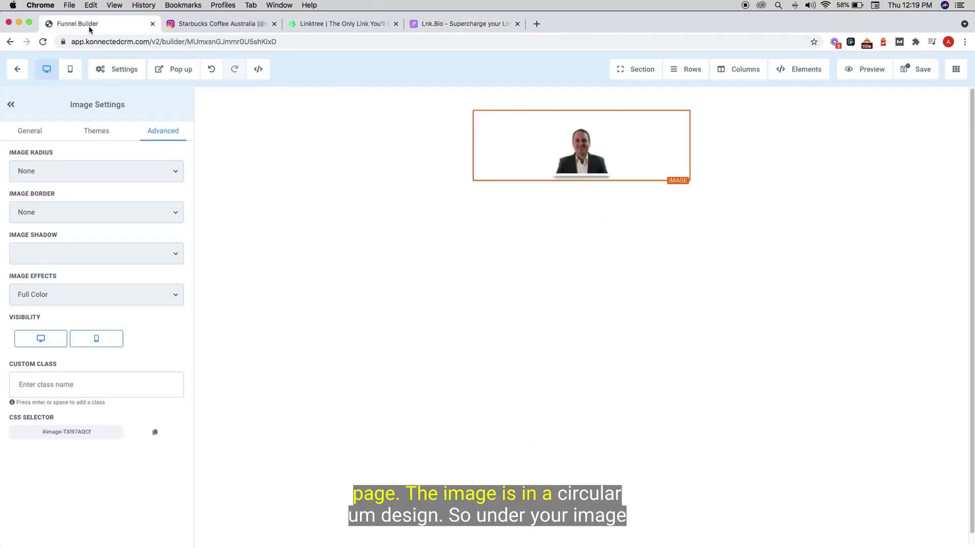
- Set the profile photo's Image Radius to Circle
left_click(117, 173)
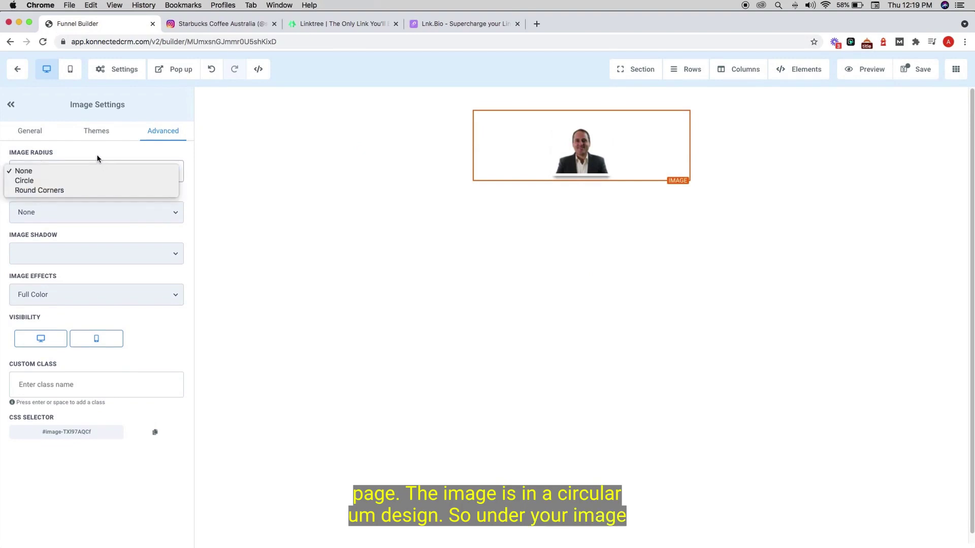
left_click(98, 156)
left_click(101, 171)
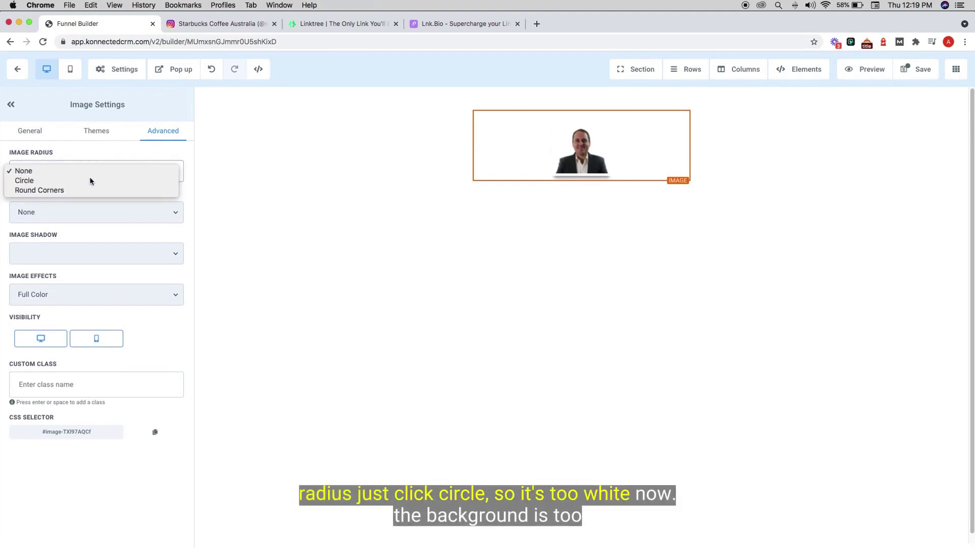
left_click(91, 181)
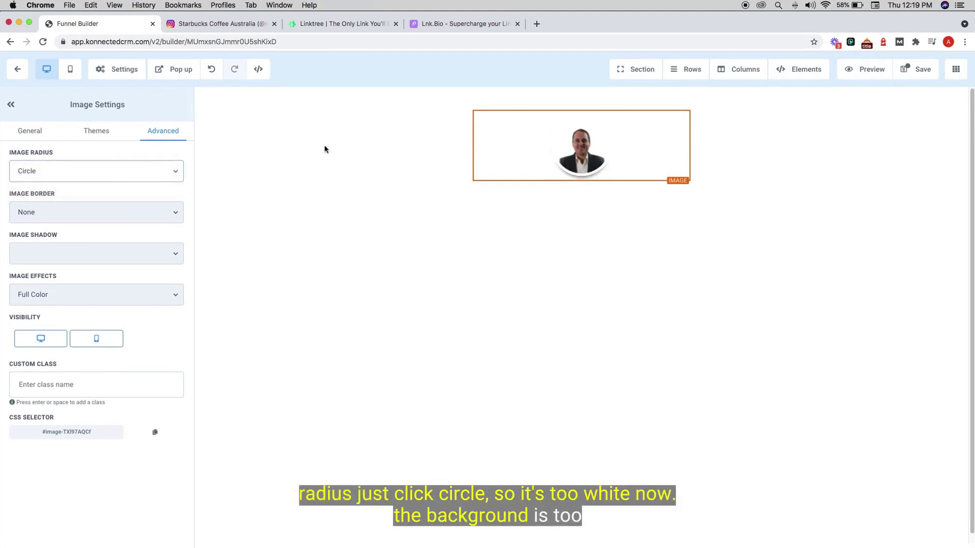
- Give the section a custom pale pink background colour #FFF6F6
left_click(403, 180)
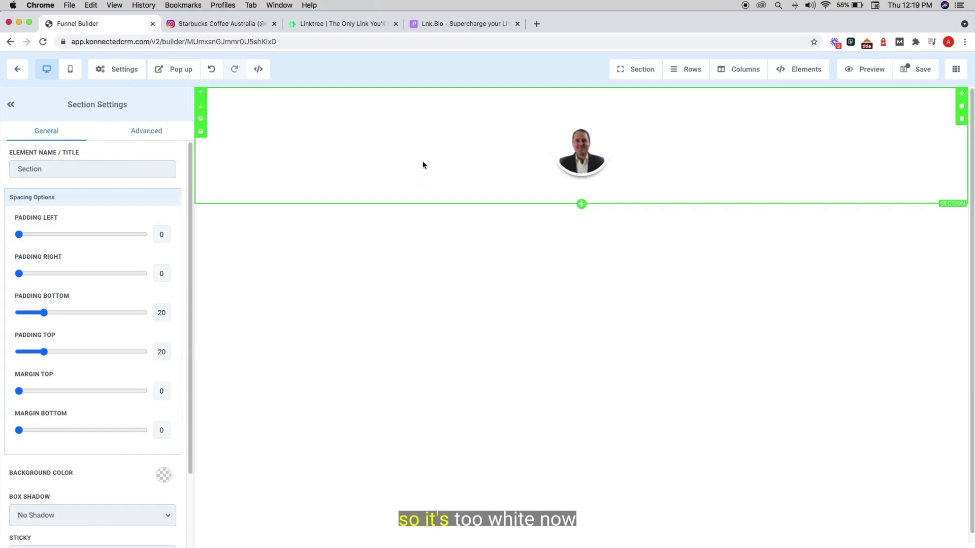
left_click(120, 72)
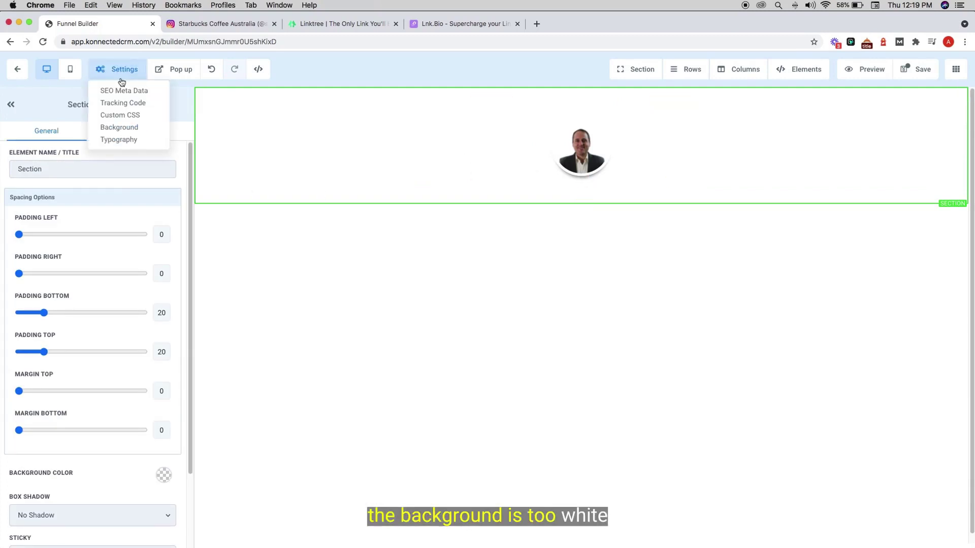
left_click(135, 132)
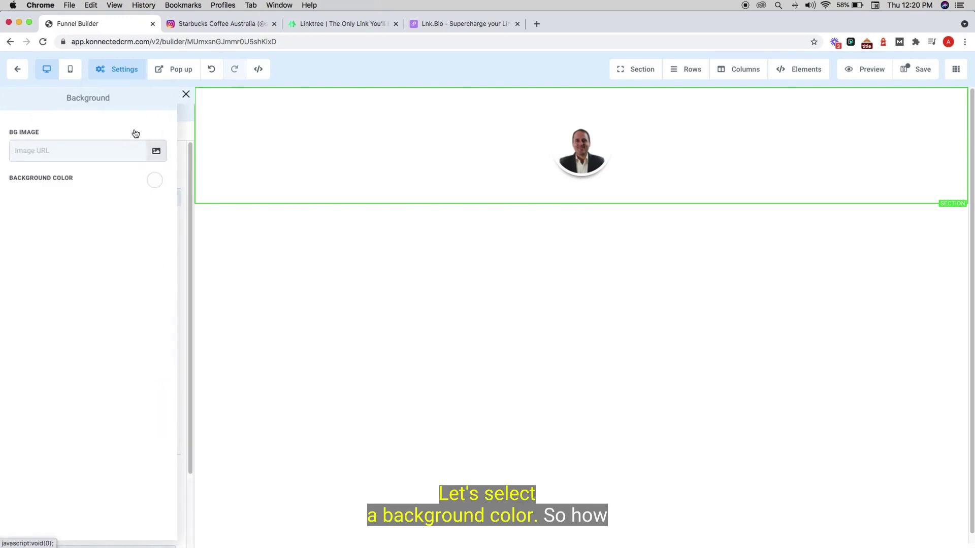
left_click(154, 183)
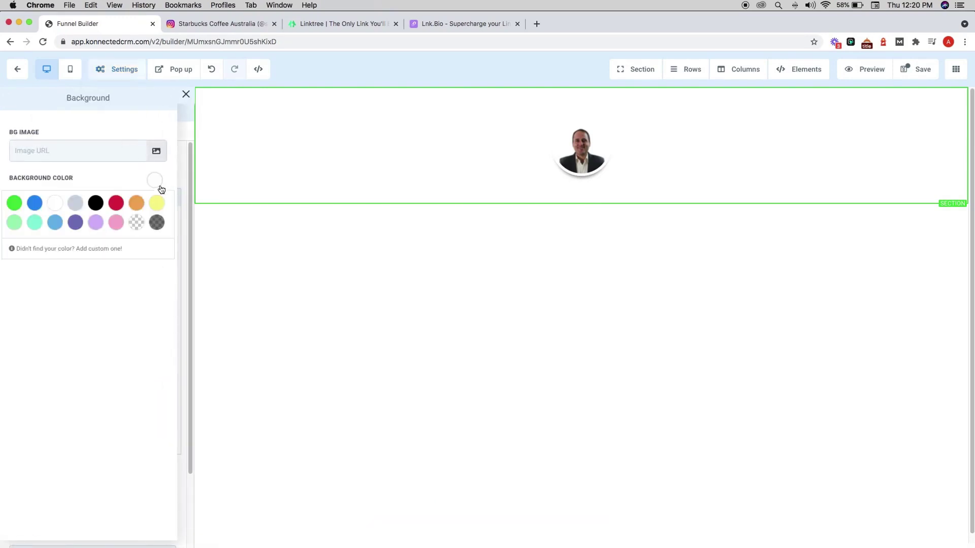
left_click(106, 251)
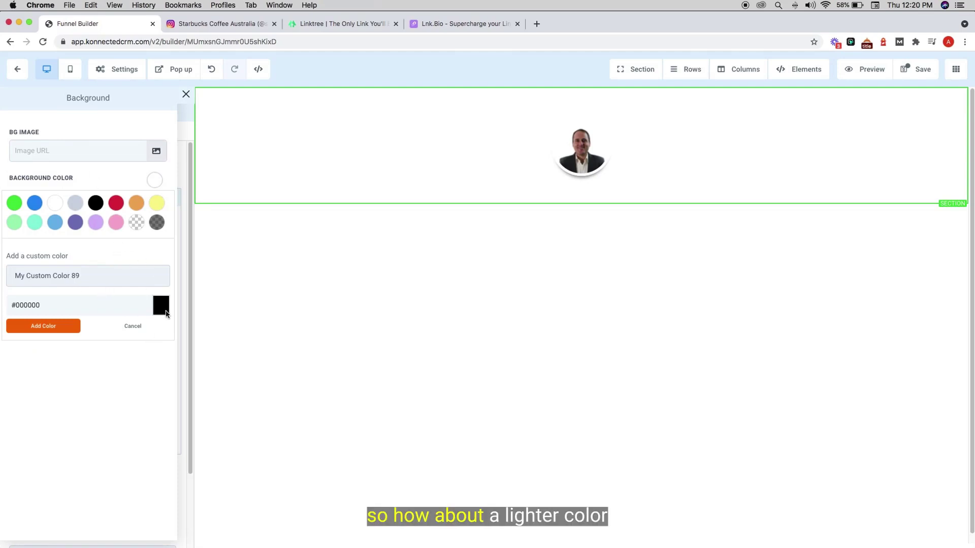
left_click(160, 306)
left_click(14, 323)
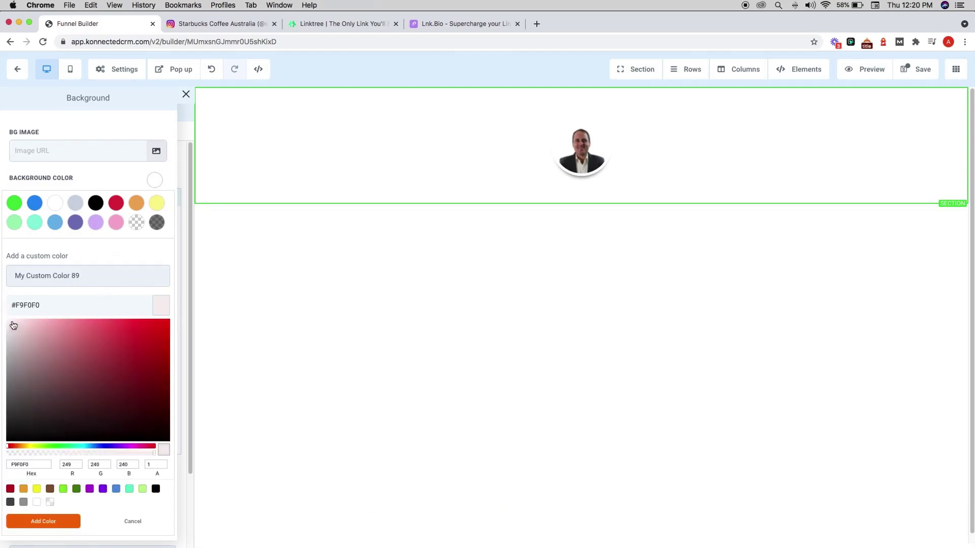
left_click_drag(12, 322, 13, 319)
left_click(76, 522)
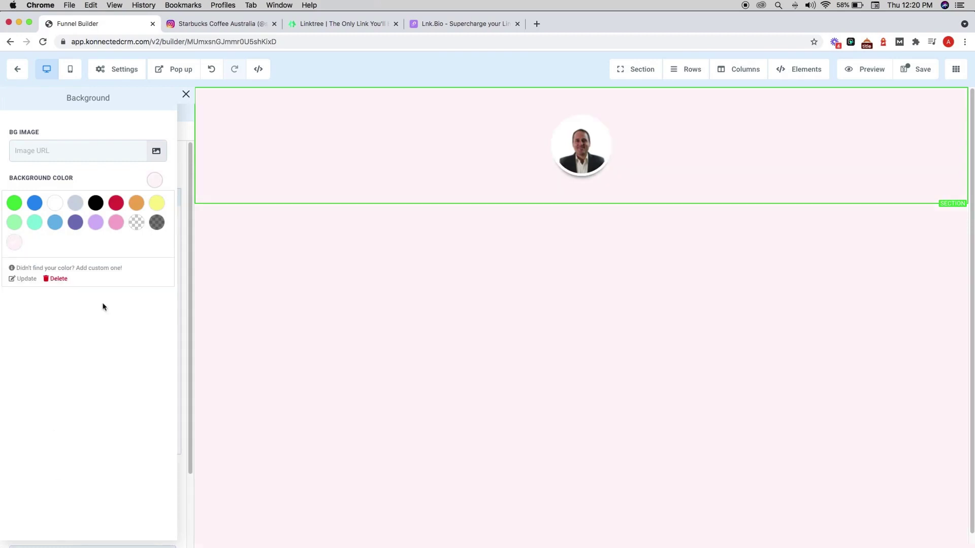
- Add a paragraph under the photo with the handle and 'Take Your Marketing To The Next Level'
mouse_move(626, 170)
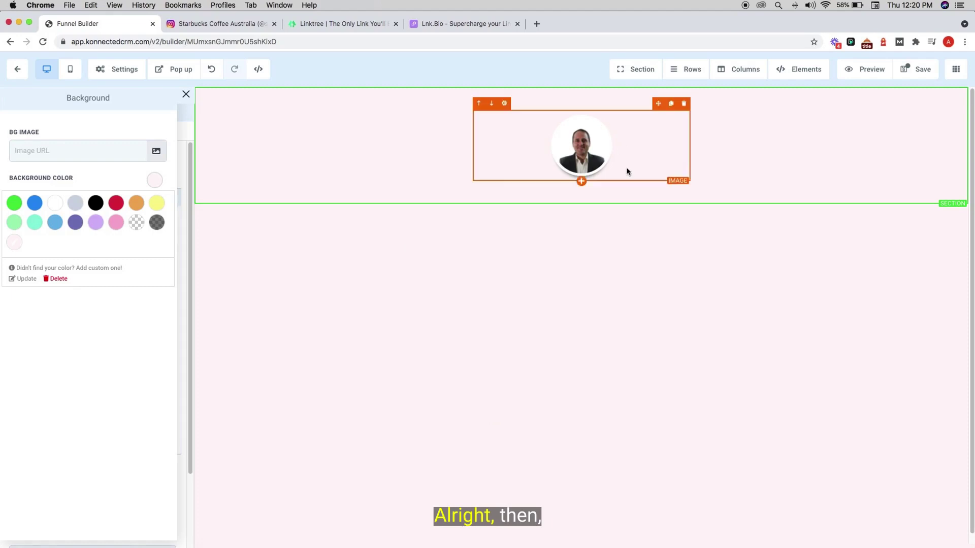
left_click(582, 181)
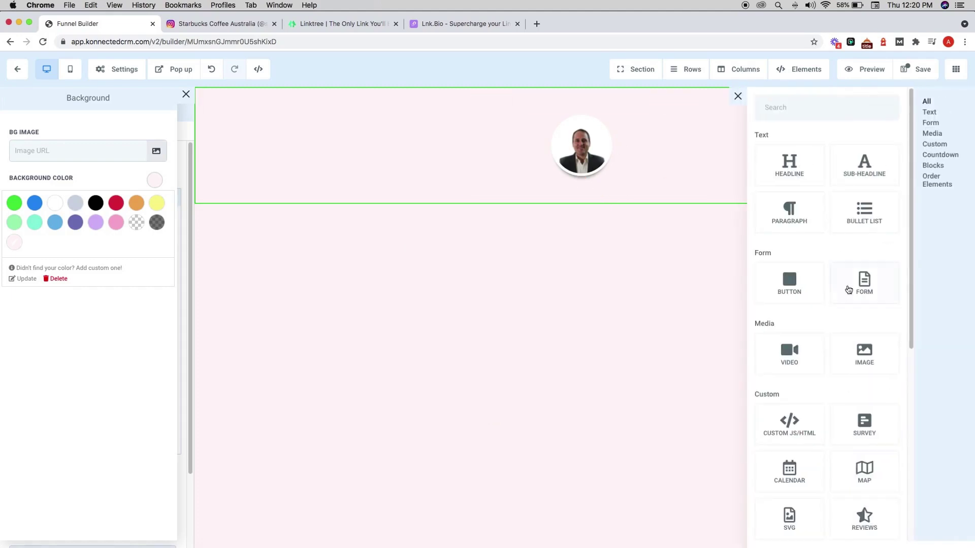
left_click(774, 220)
triple_click(608, 203)
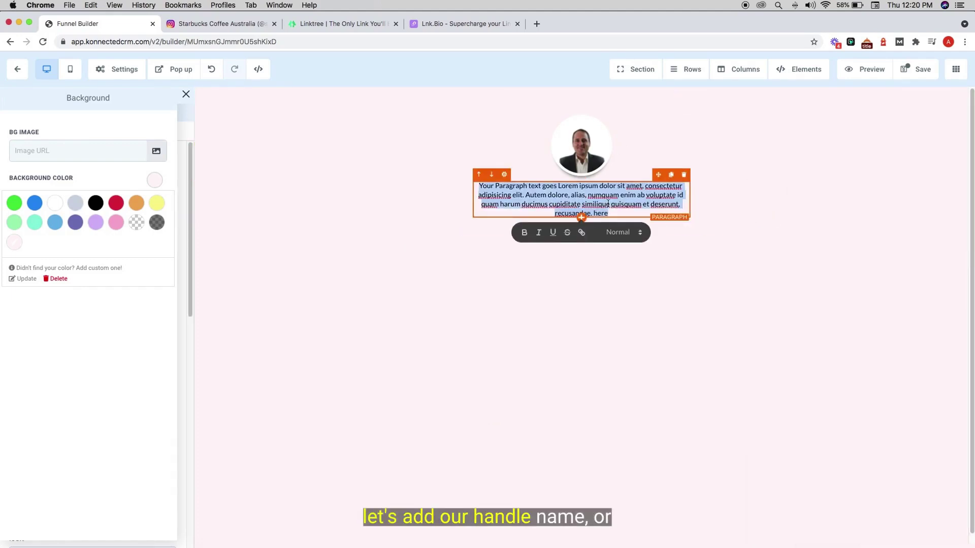
type("@")
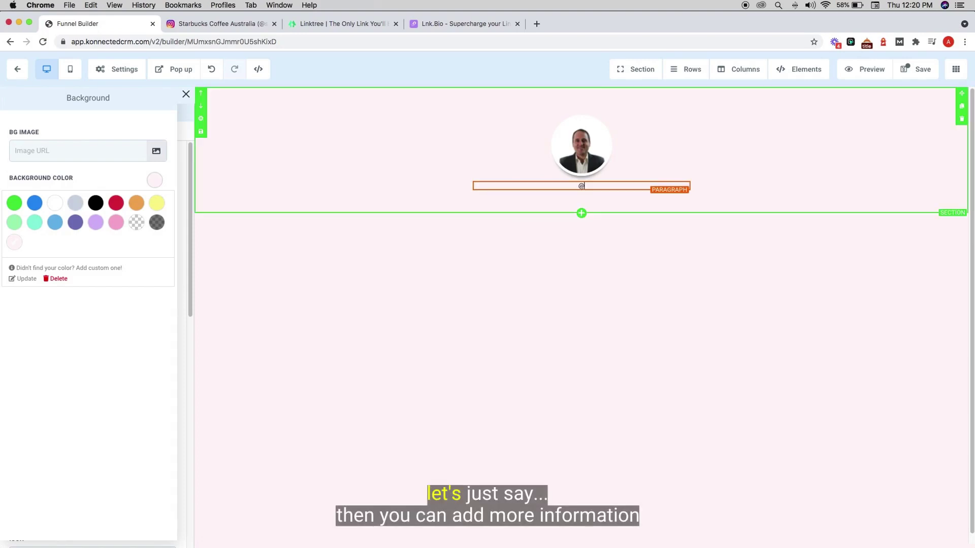
type("tomcaraccio")
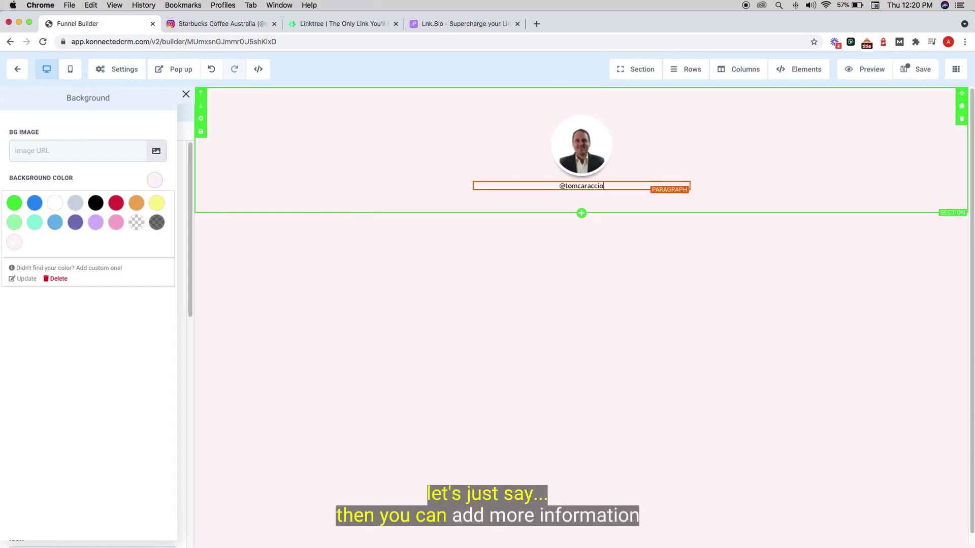
key("Return")
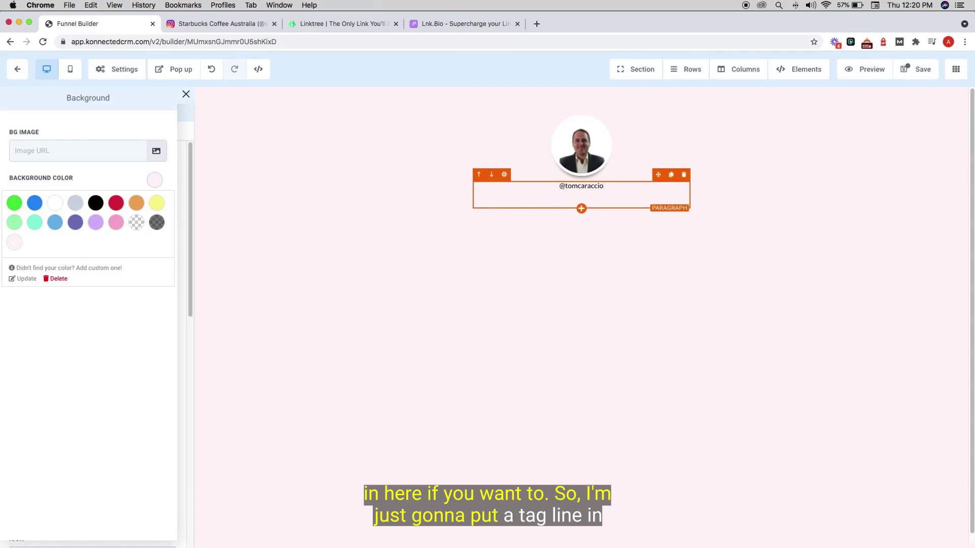
type("ake Your Market")
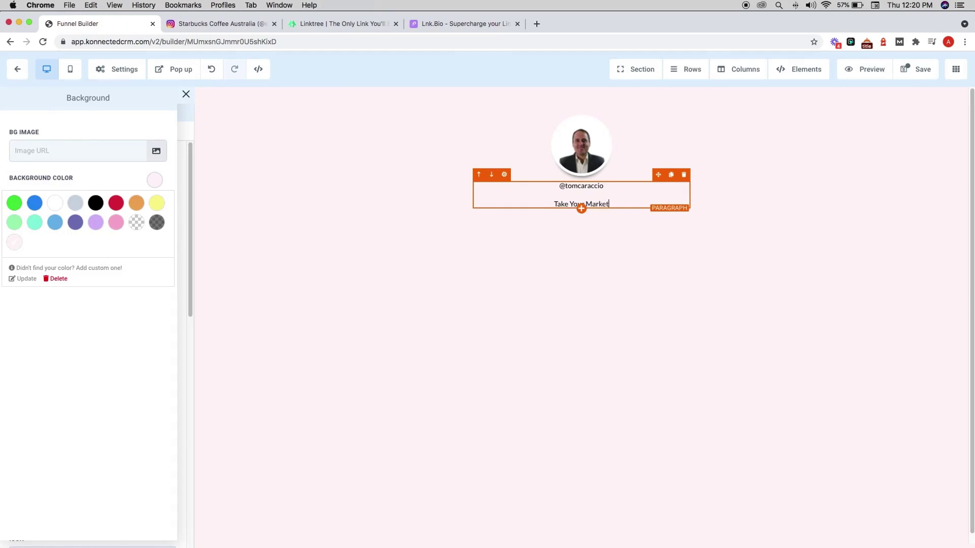
type("ing Tpo The Next LEve")
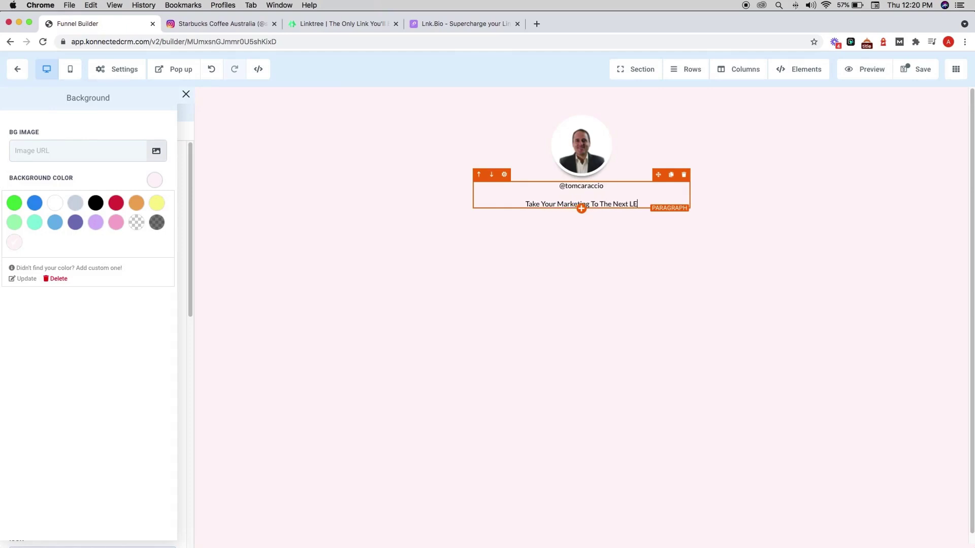
key("BackSpace")
key("BackSpace")
key("BackSpace")
type("evel")
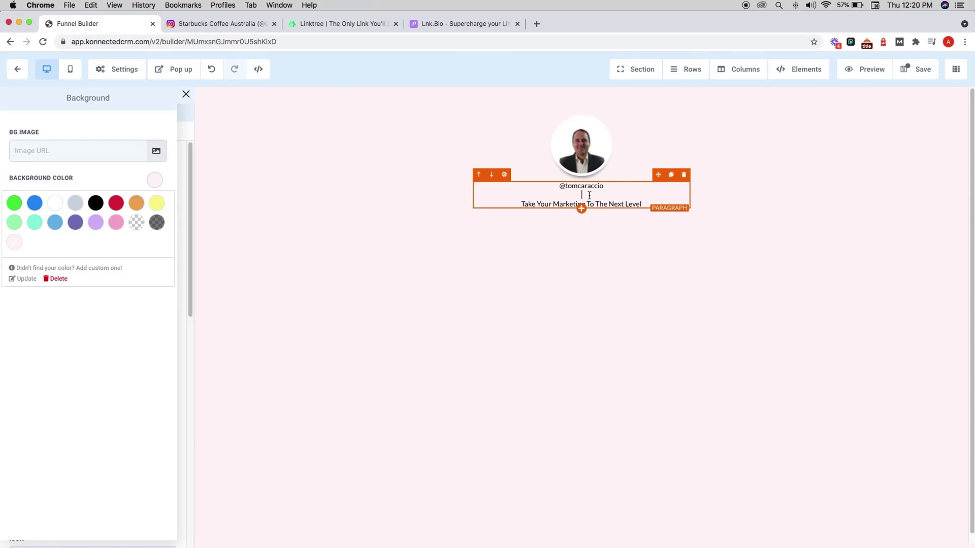
key("BackSpace")
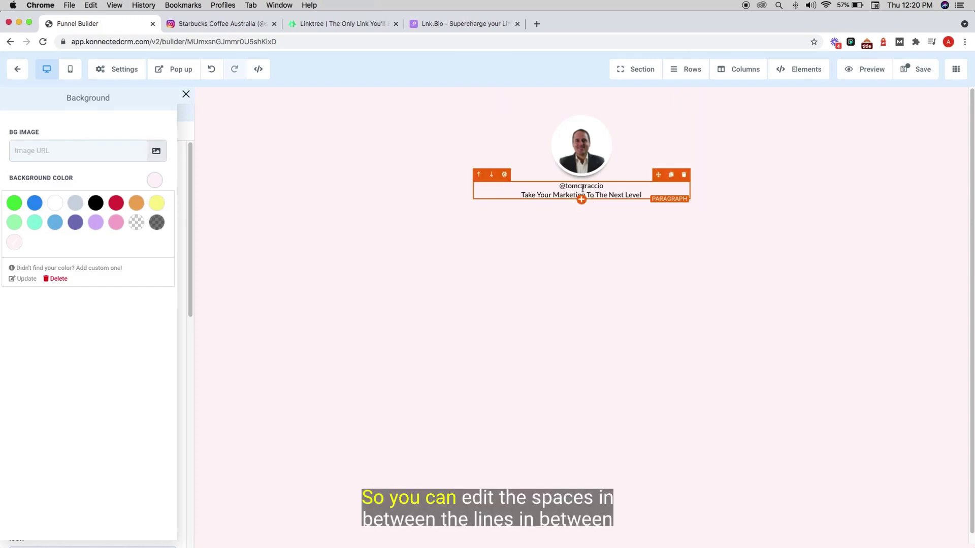
- Set the paragraph's line height to 1.7
triple_click(565, 188)
mouse_move(551, 188)
left_mouse_down()
mouse_move(647, 194)
mouse_move(560, 186)
left_mouse_up()
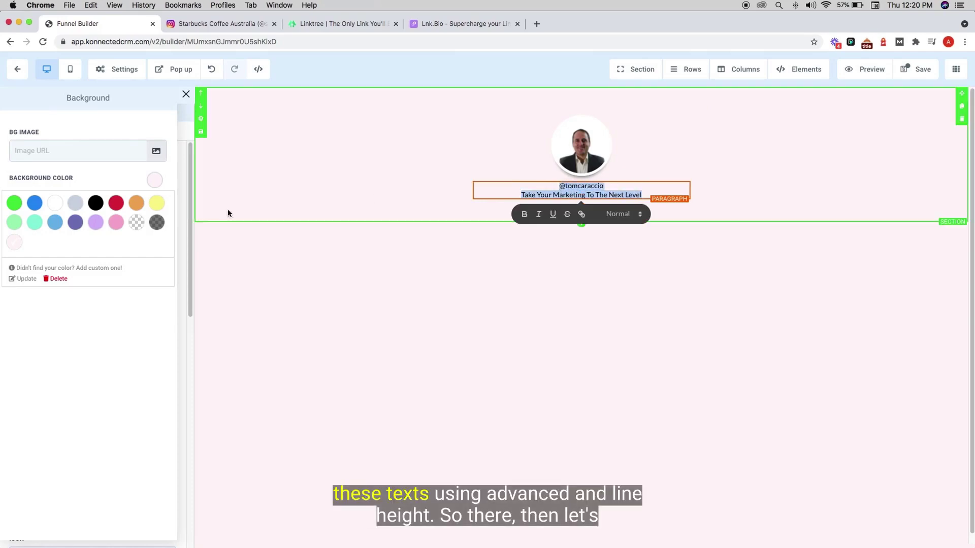
left_click(186, 94)
left_click(140, 137)
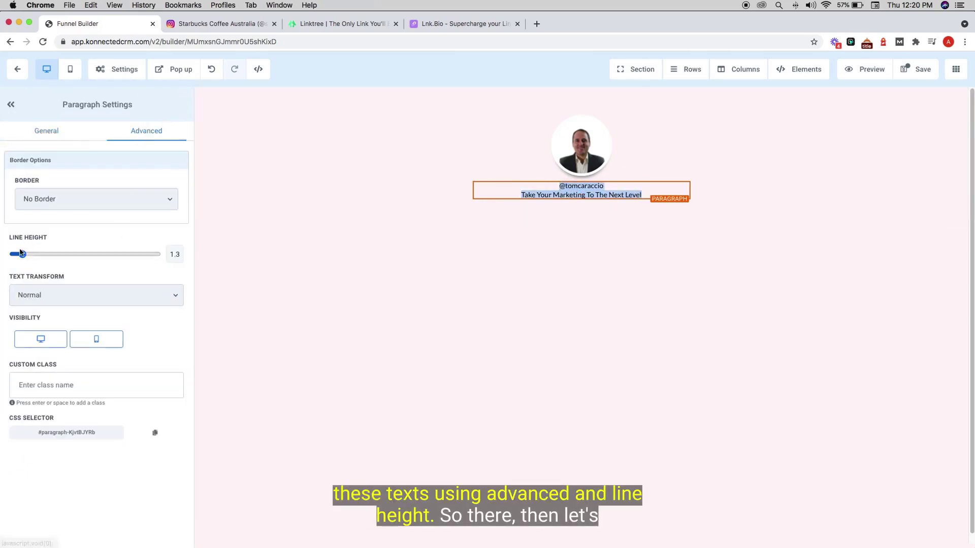
left_click_drag(21, 253, 25, 258)
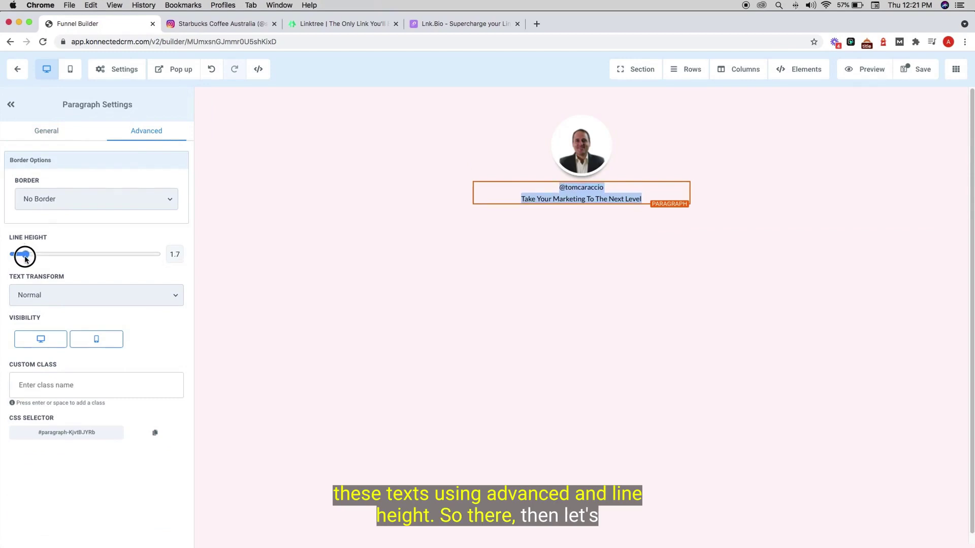
- Insert a video element below the tagline and paste the YouTube link as its URL
left_click(582, 205)
scroll(863, 422, "down", 1)
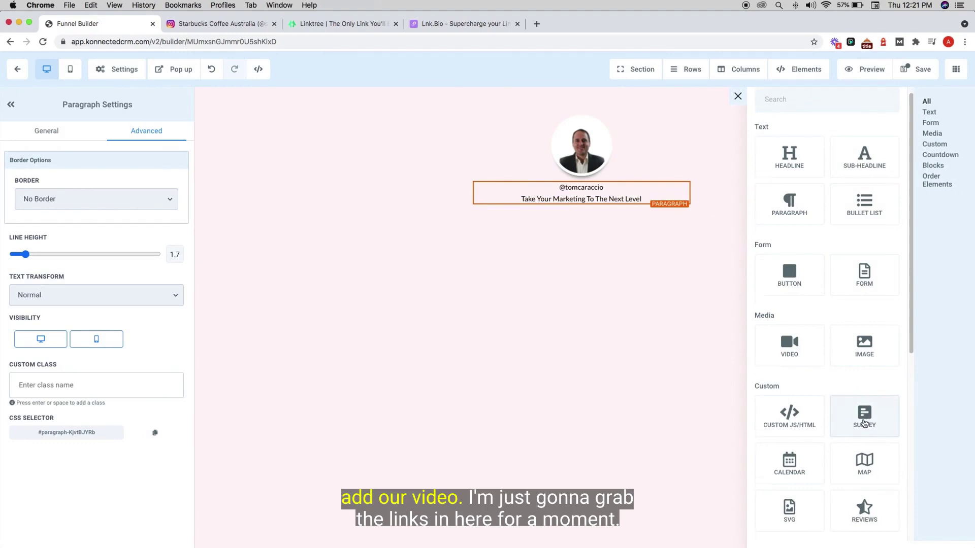
left_click(788, 343)
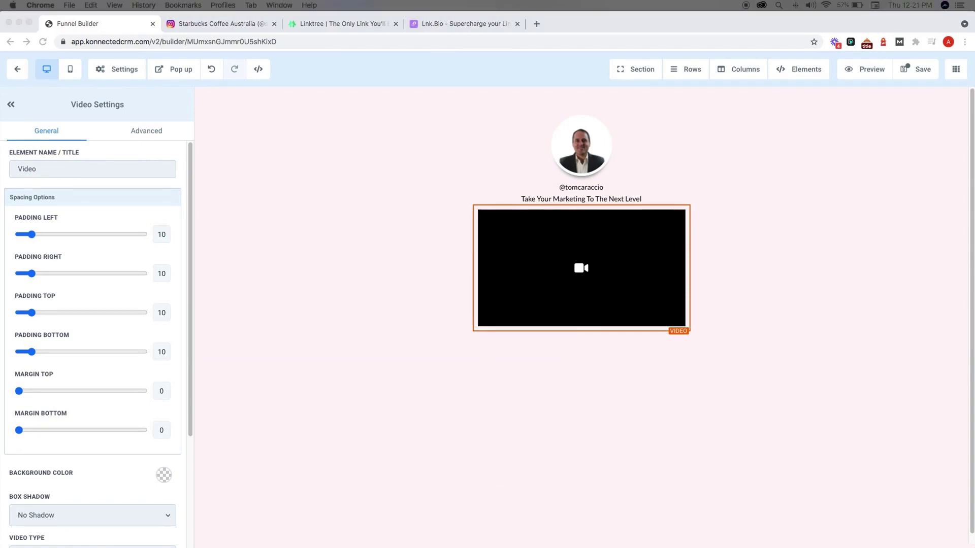
left_click(304, 408)
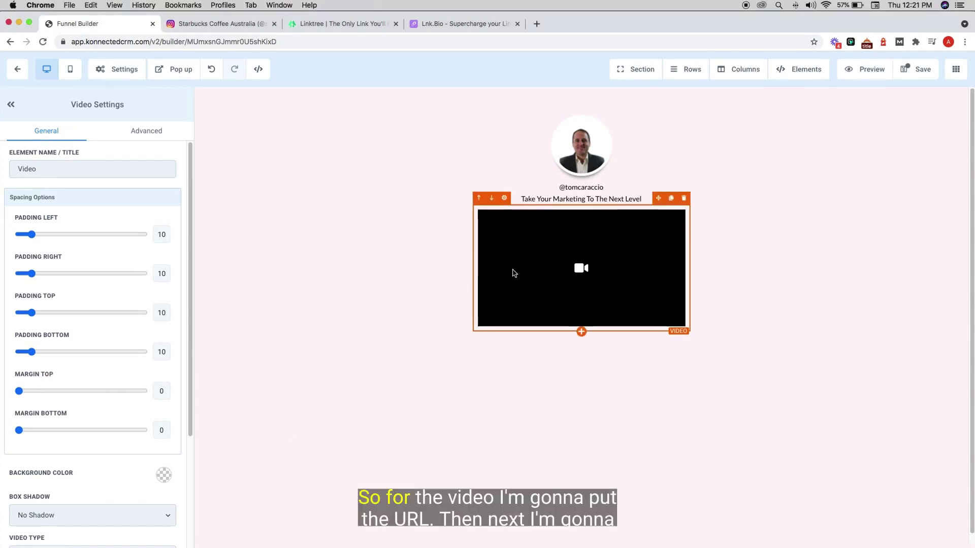
scroll(26, 410, "down", 5)
left_click(42, 439)
type("https://youtu.be/cPr6iR3DehA")
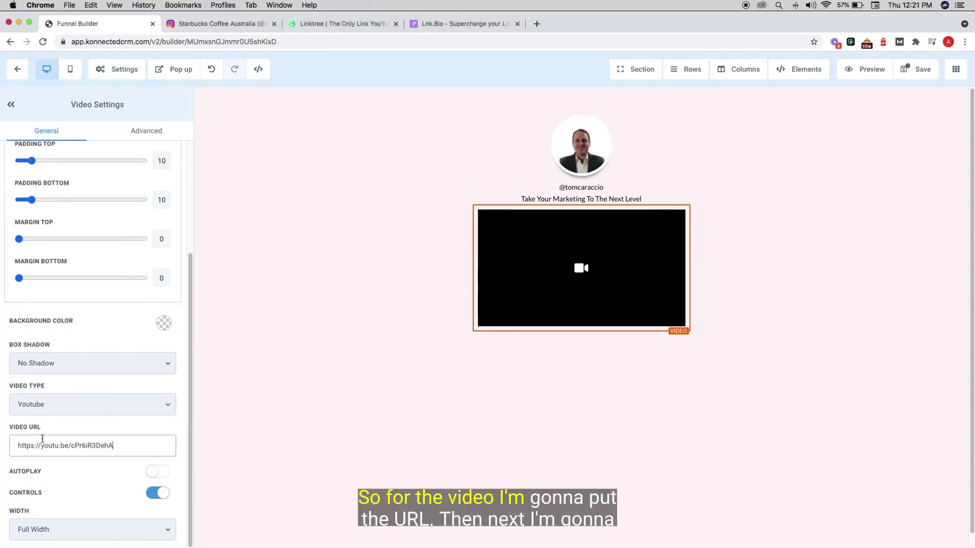
key("Tab")
scroll(556, 300, "down", 1)
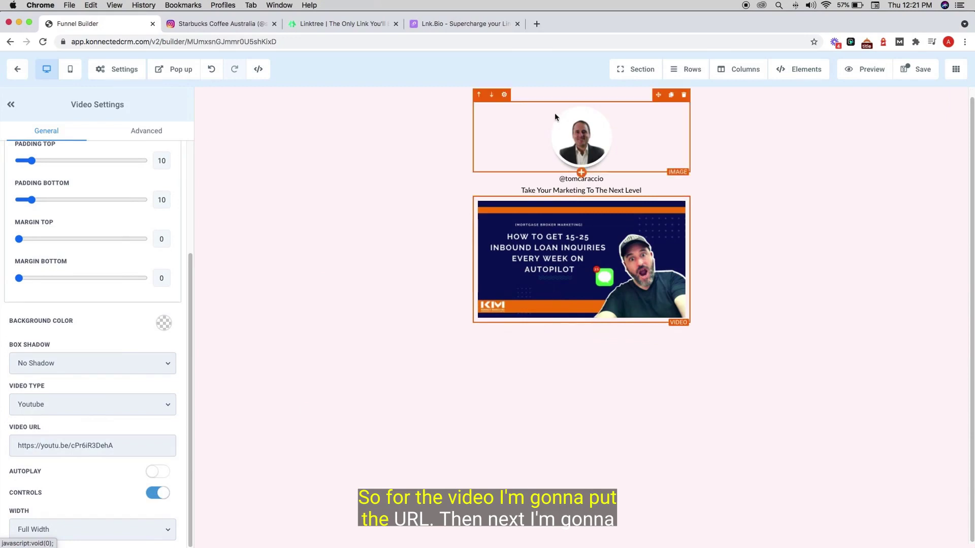
- Add a button element below the video
left_click(539, 191)
left_click(518, 133)
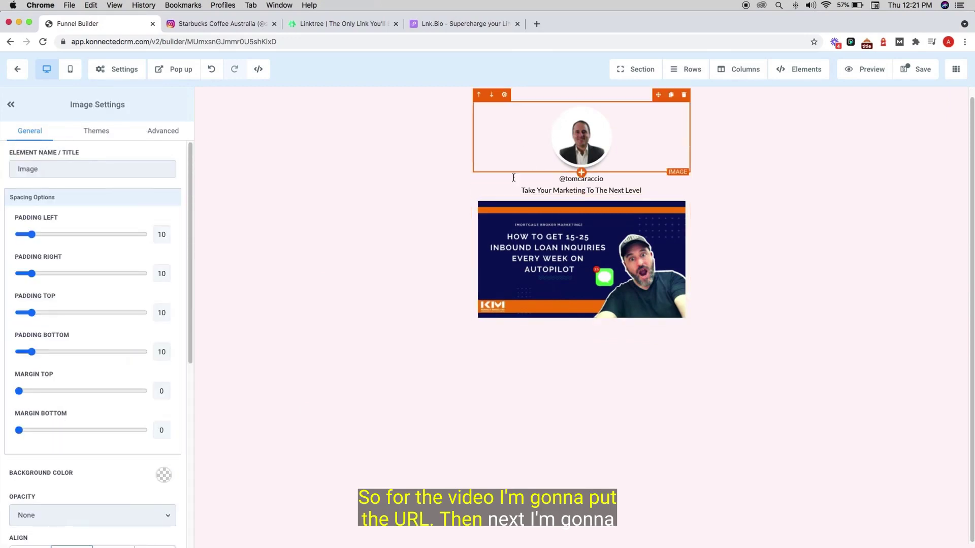
left_click(584, 319)
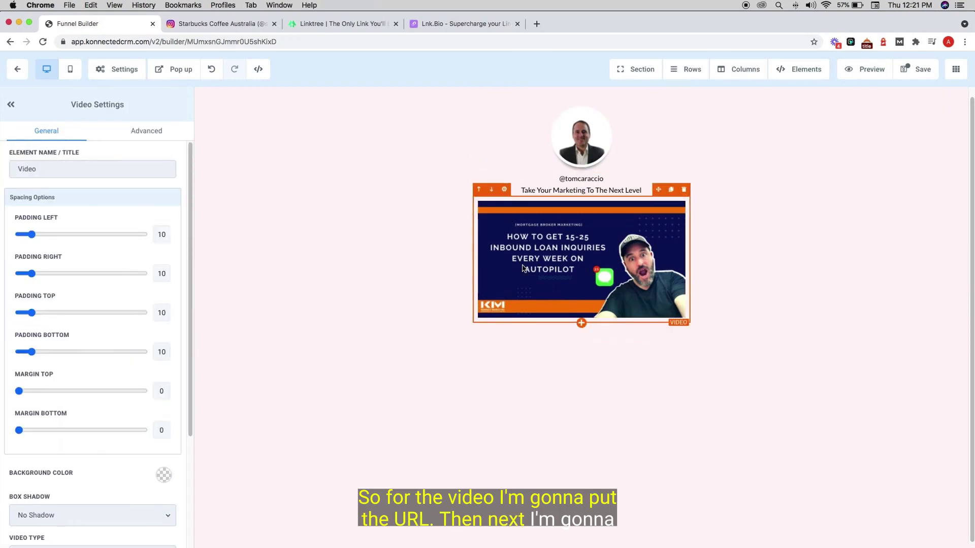
left_click(582, 325)
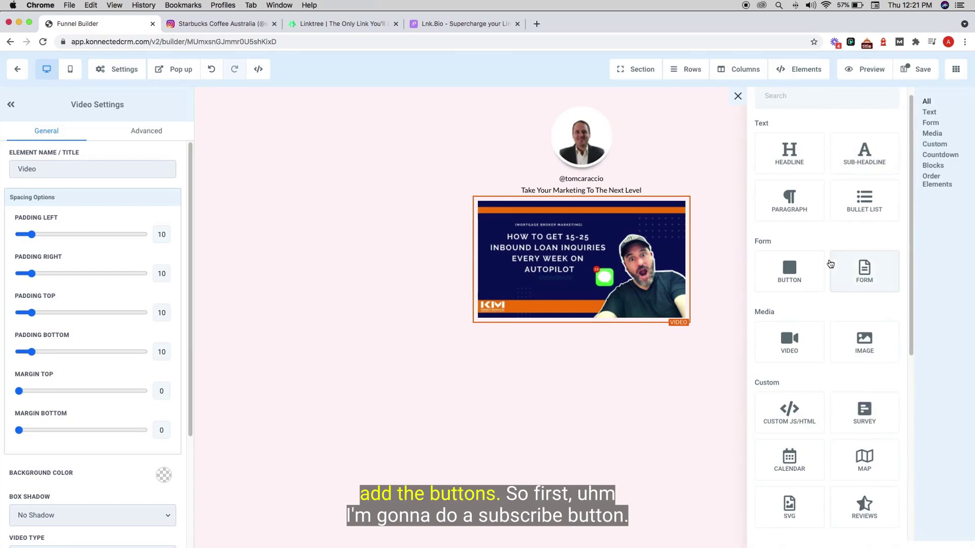
left_click(799, 272)
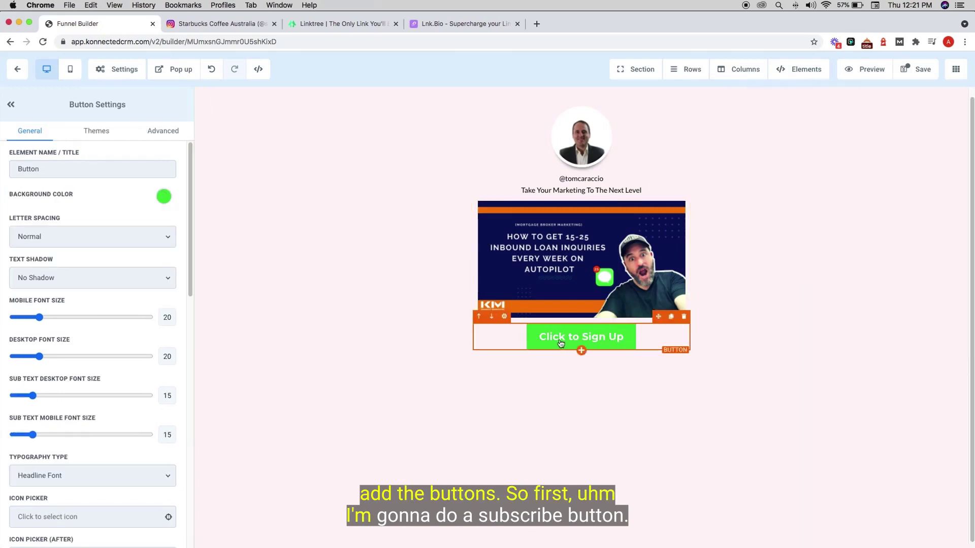
- Replace the button label 'Click to Sign Up' with 'Subscribe To Youtube'
scroll(152, 345, "down", 5)
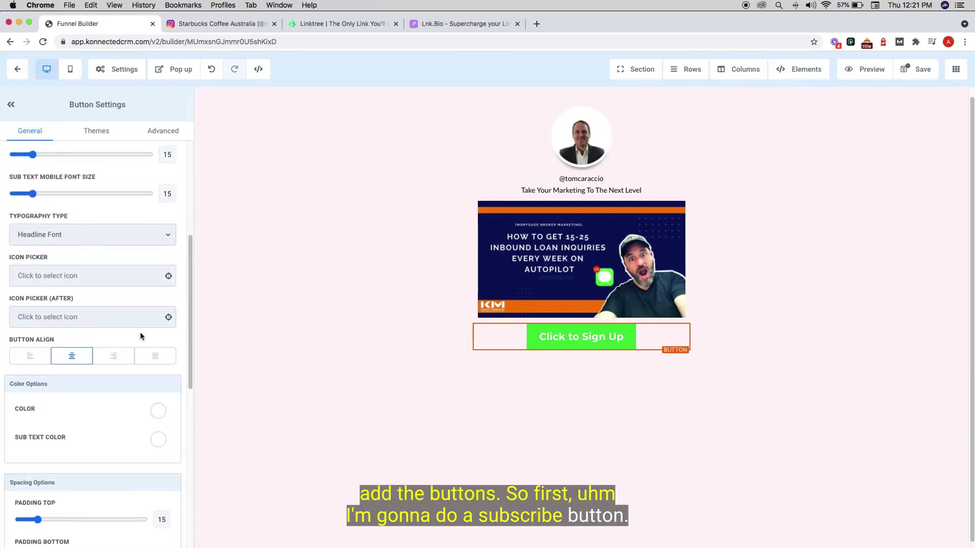
scroll(91, 361, "down", 7)
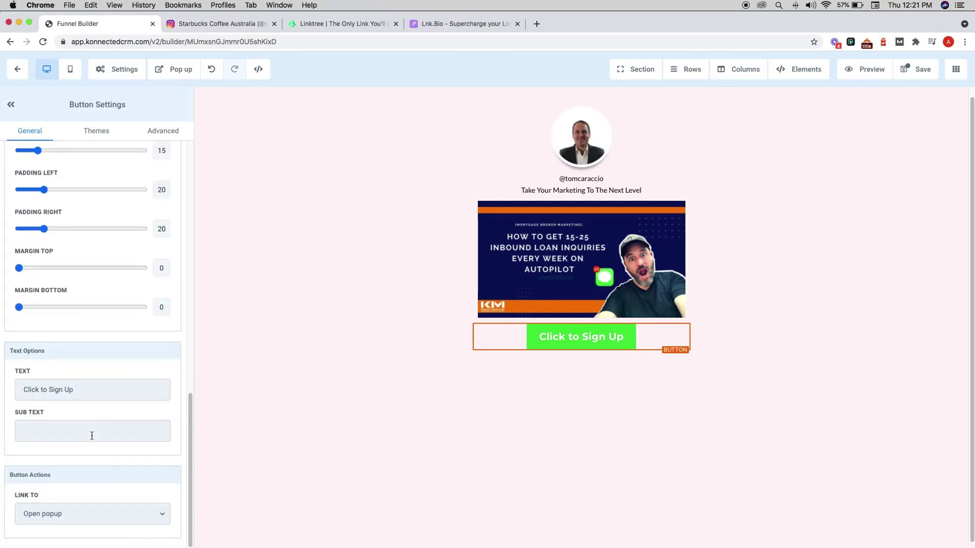
triple_click(77, 396)
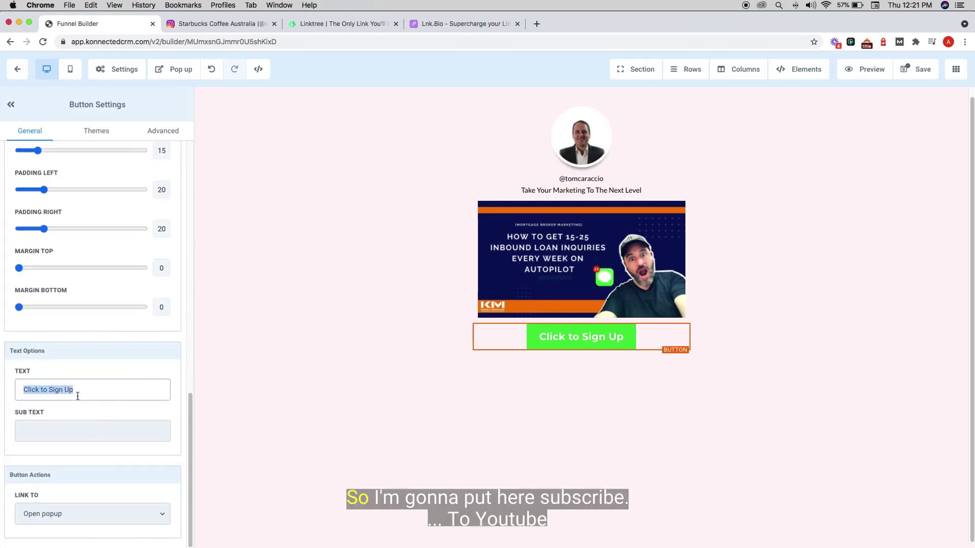
type("Subr")
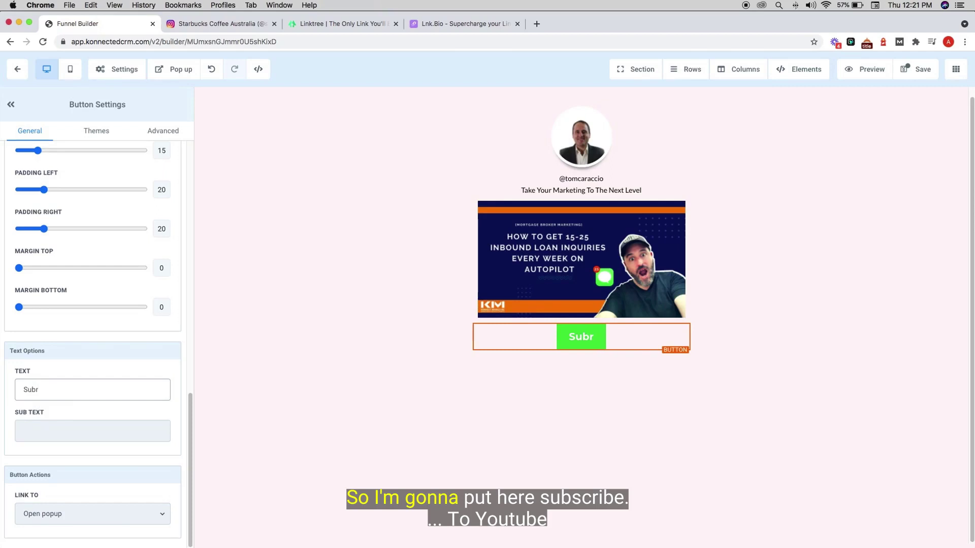
key("BackSpace")
type("s")
key("BackSpace")
key("BackSpace")
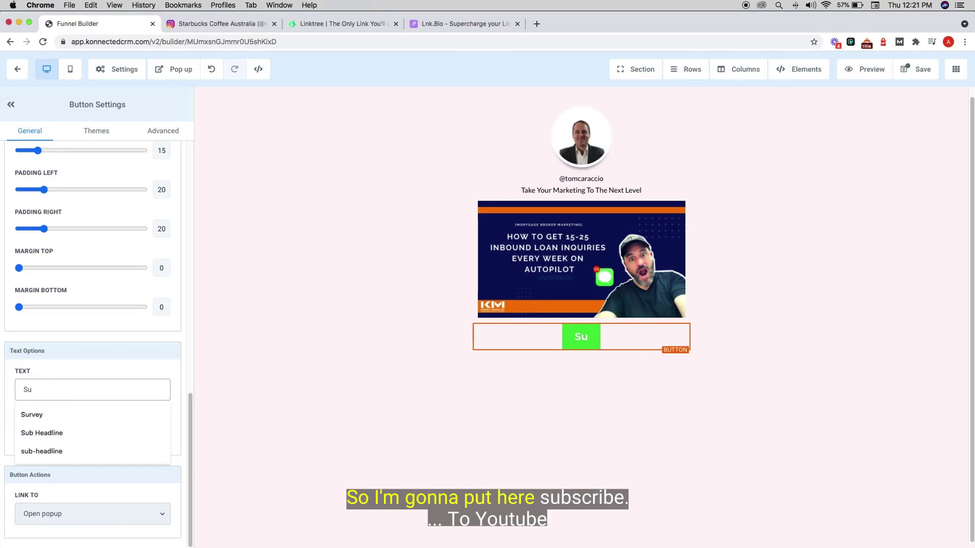
type("bscribe ")
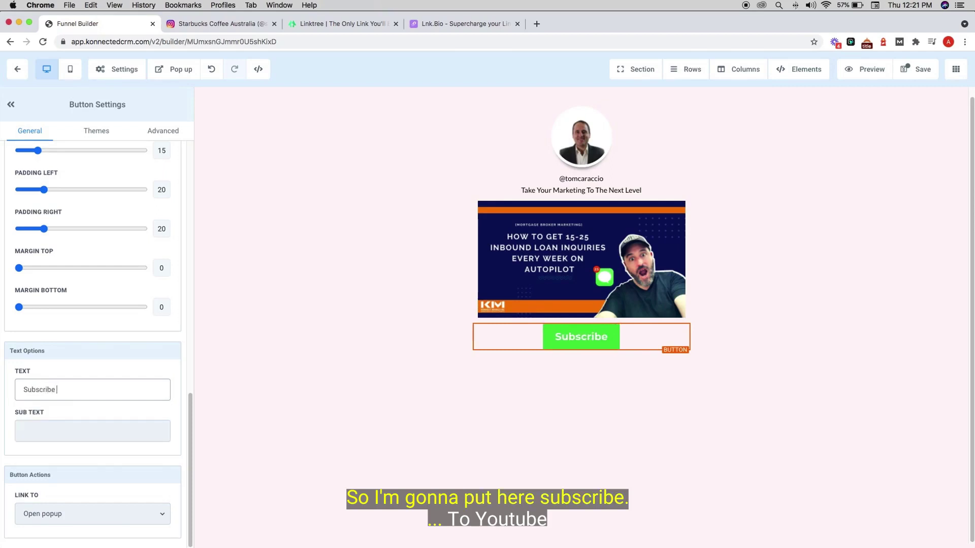
type("To UY")
key("BackSpace")
key("BackSpace")
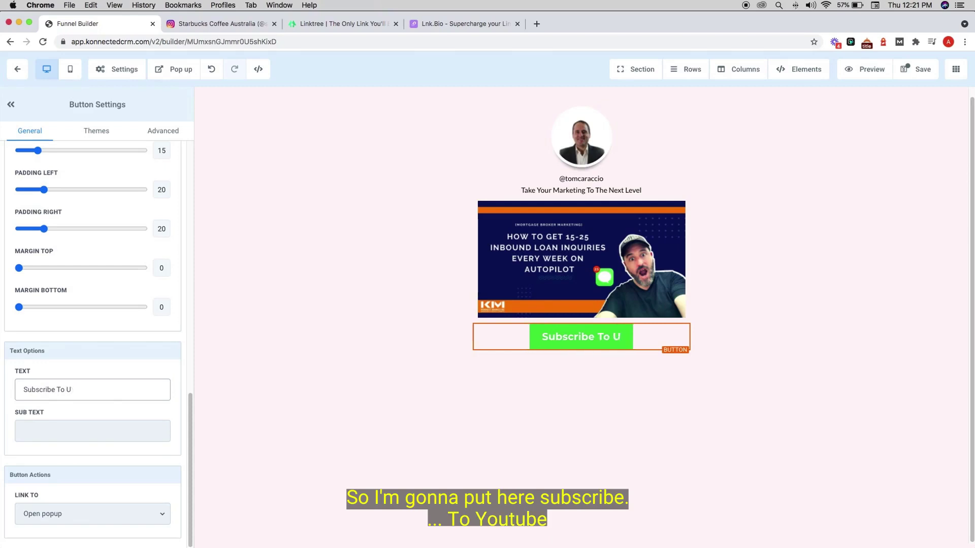
type("Youtube")
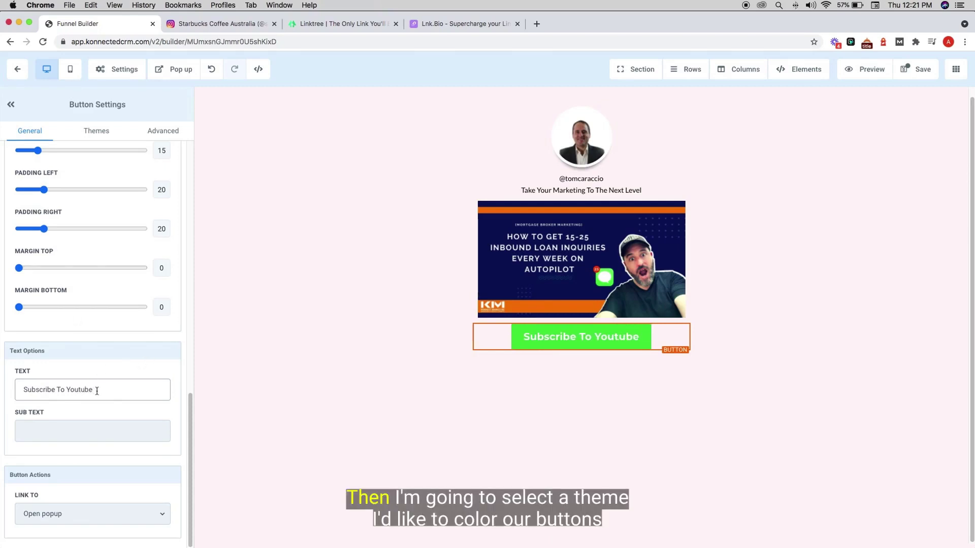
- Apply the red preset theme to the button
left_click(96, 131)
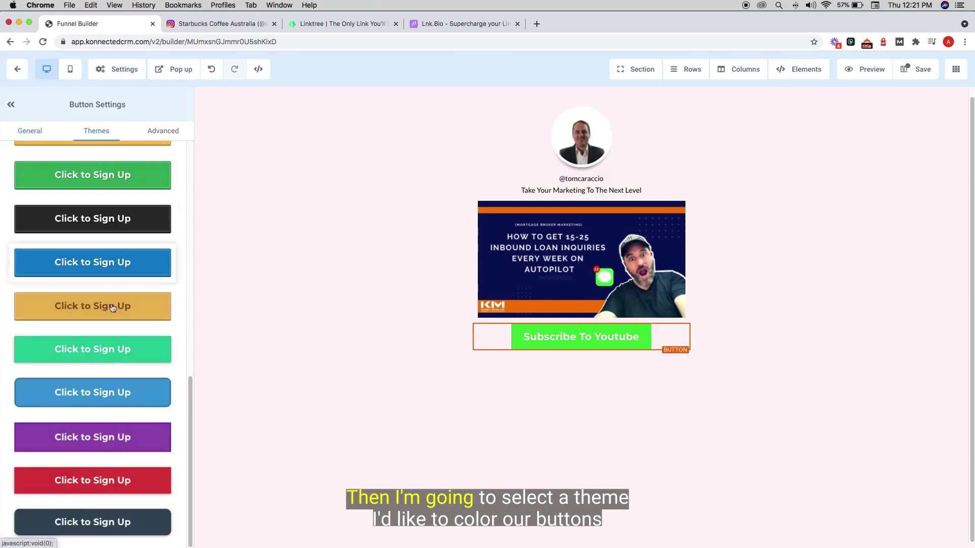
scroll(113, 331, "down", 1)
scroll(114, 331, "up", 10)
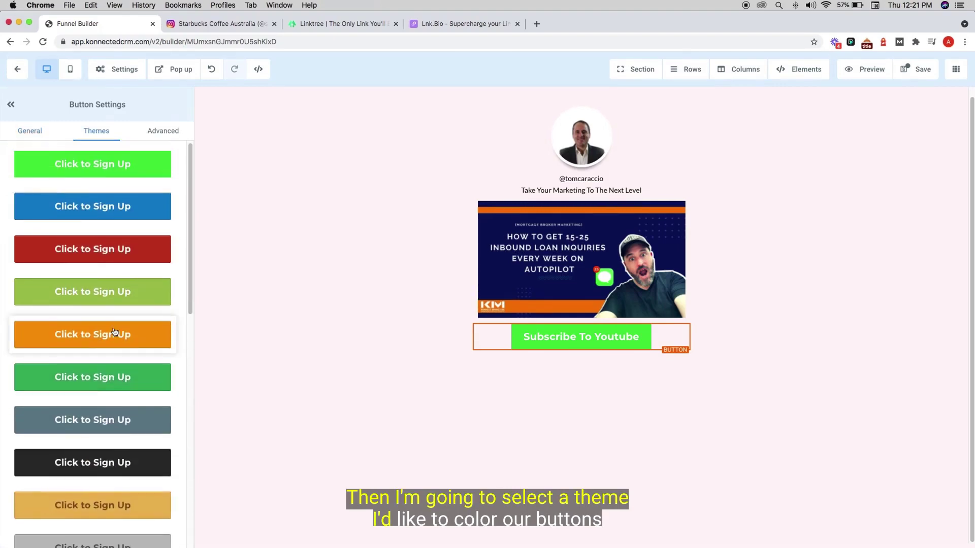
scroll(114, 331, "down", 10)
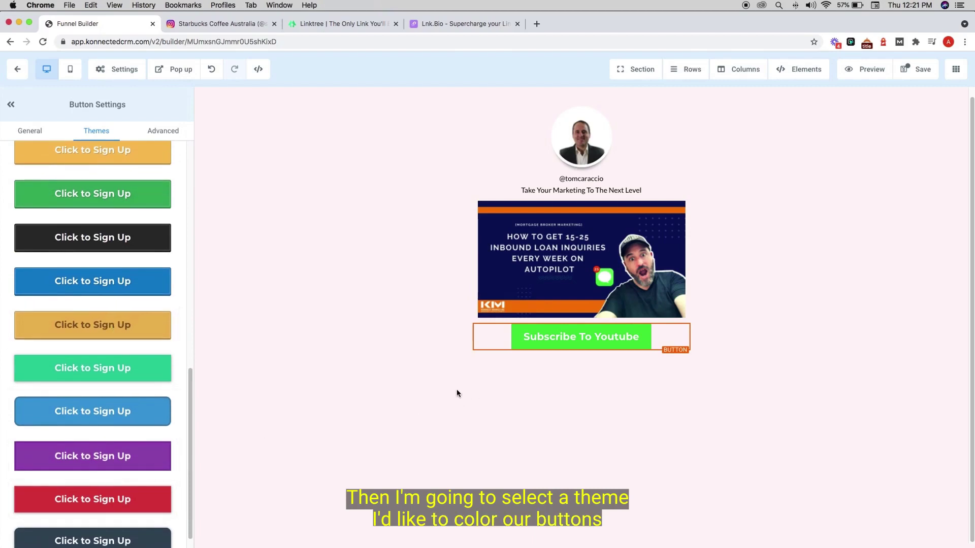
scroll(108, 472, "down", 1)
left_click(109, 485)
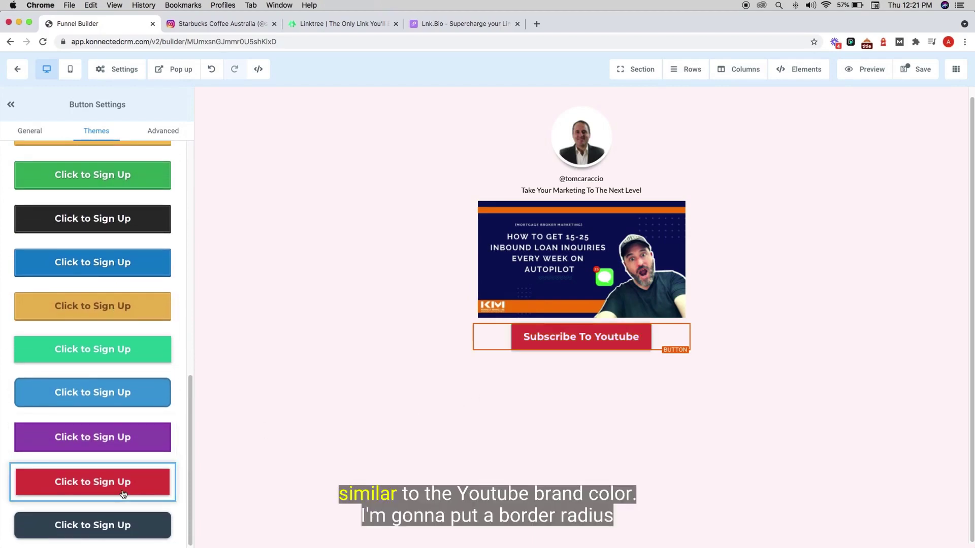
scroll(101, 281, "up", 10)
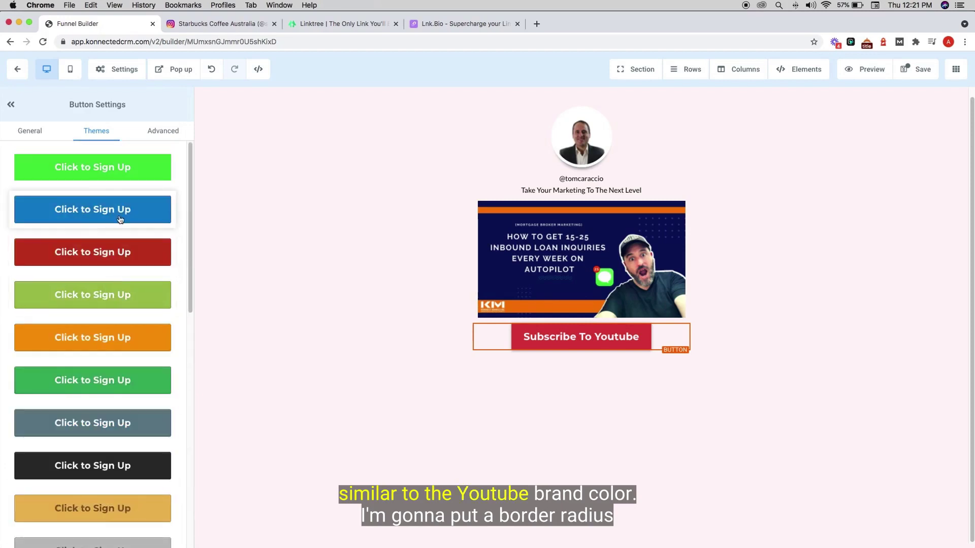
- Give the button a 10px border radius and set its border to No Border
left_click(157, 134)
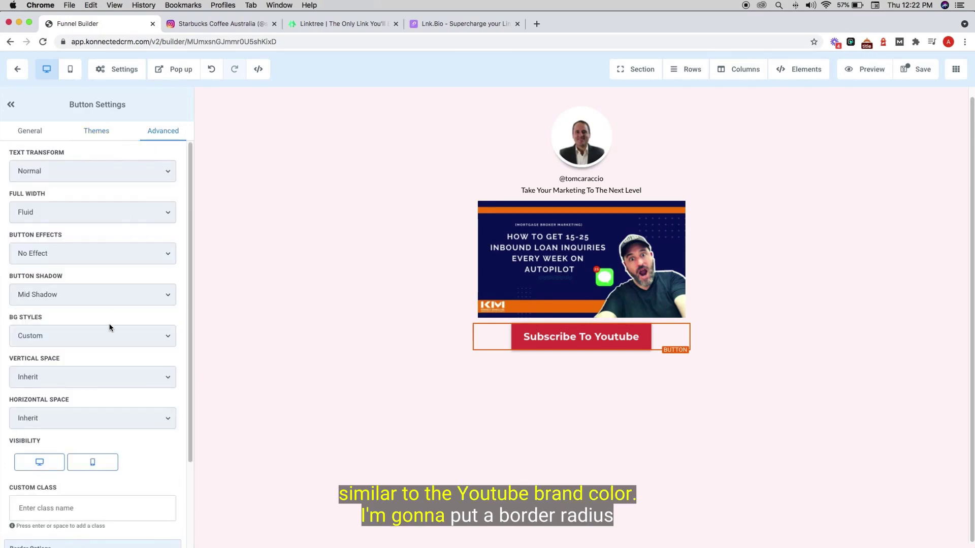
scroll(109, 328, "down", 1)
scroll(109, 328, "down", 2)
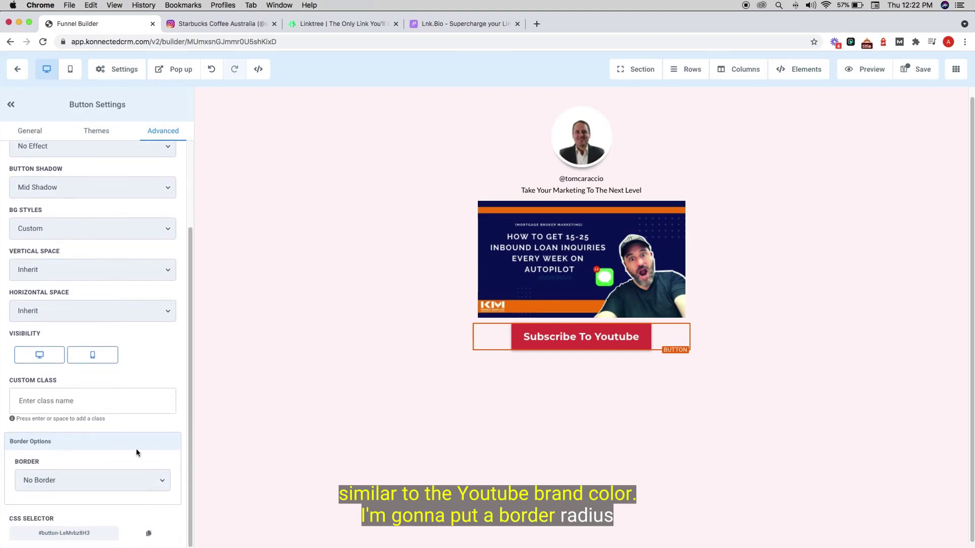
left_click(146, 480)
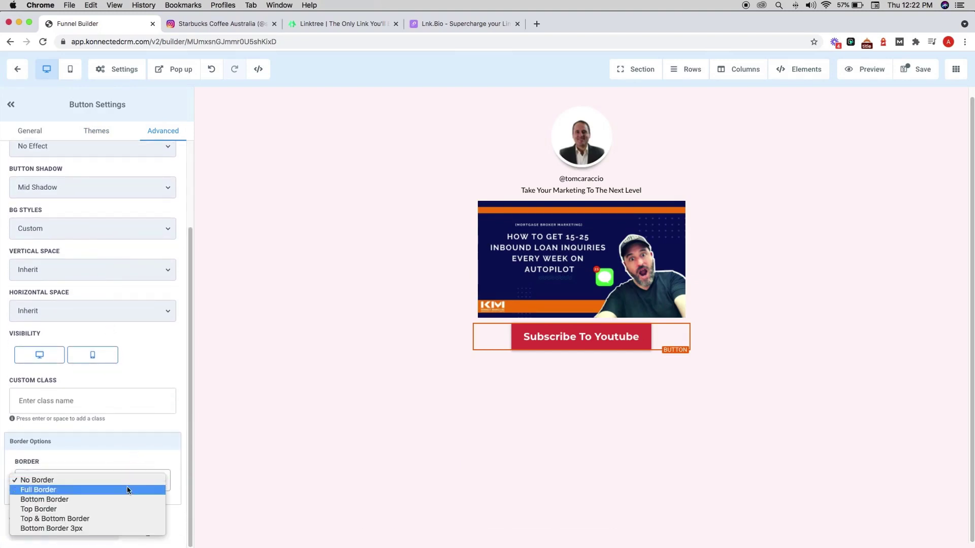
left_click(127, 490)
scroll(112, 401, "down", 4)
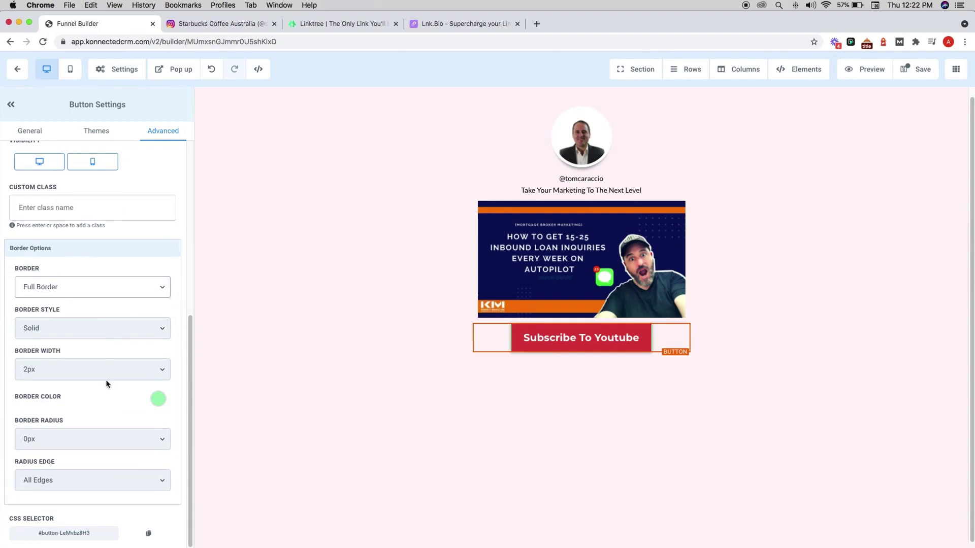
left_click(102, 331)
left_click(75, 417)
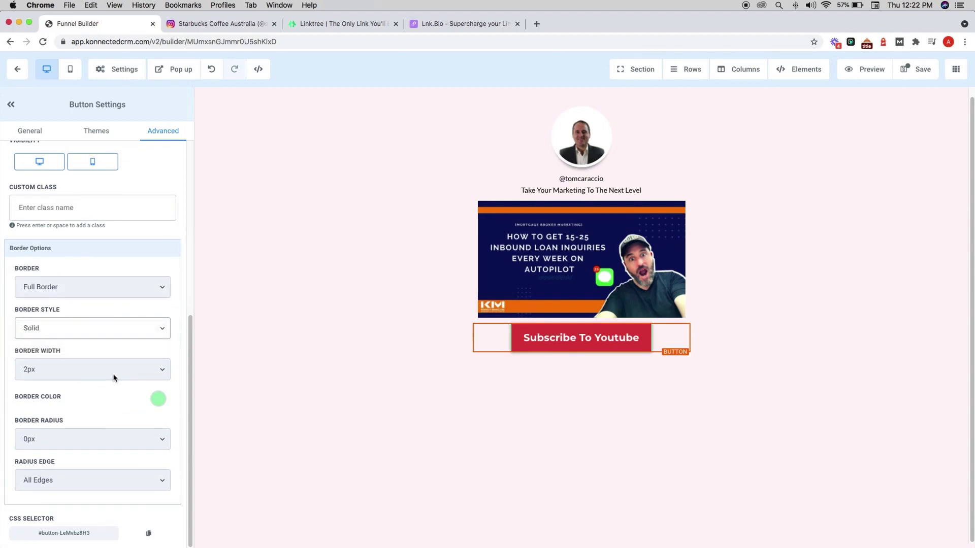
left_click(144, 435)
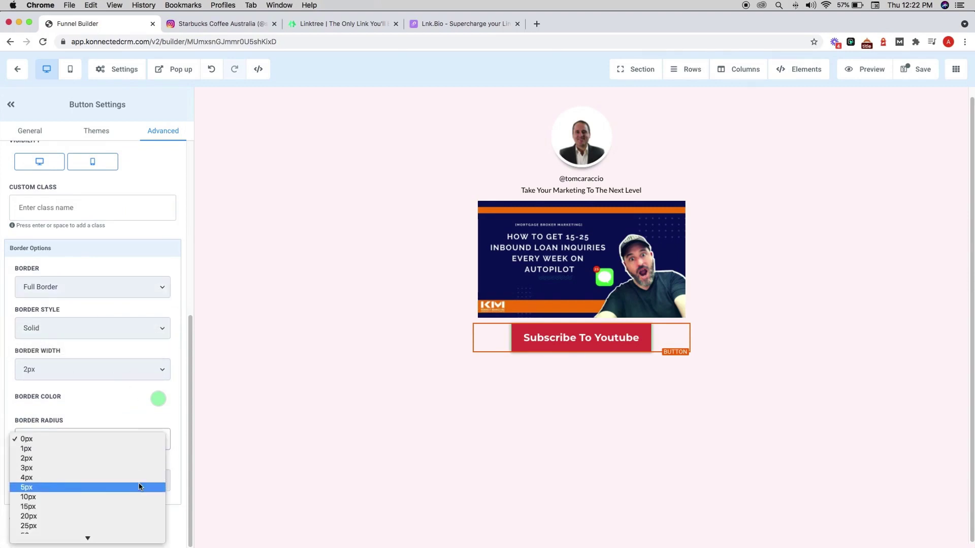
left_click(141, 496)
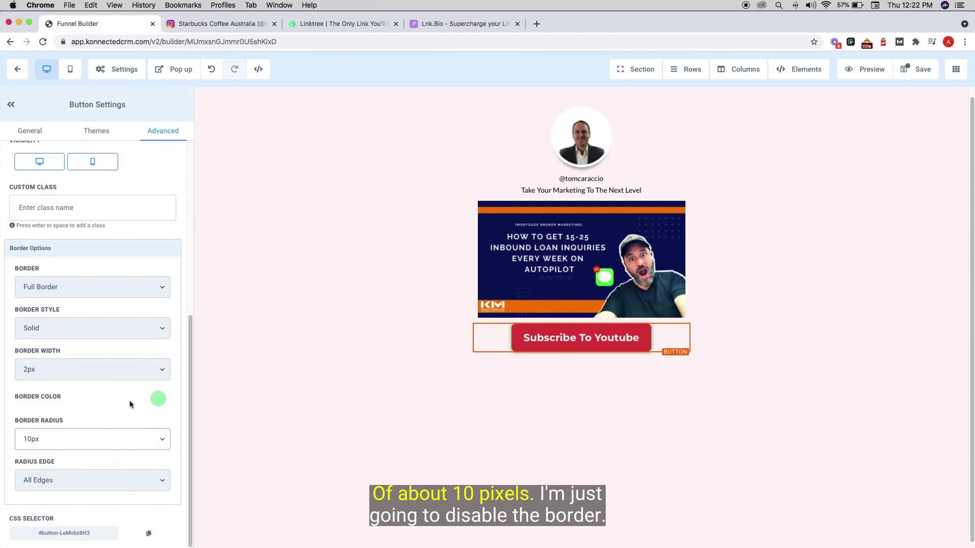
left_click(72, 291)
left_click(68, 280)
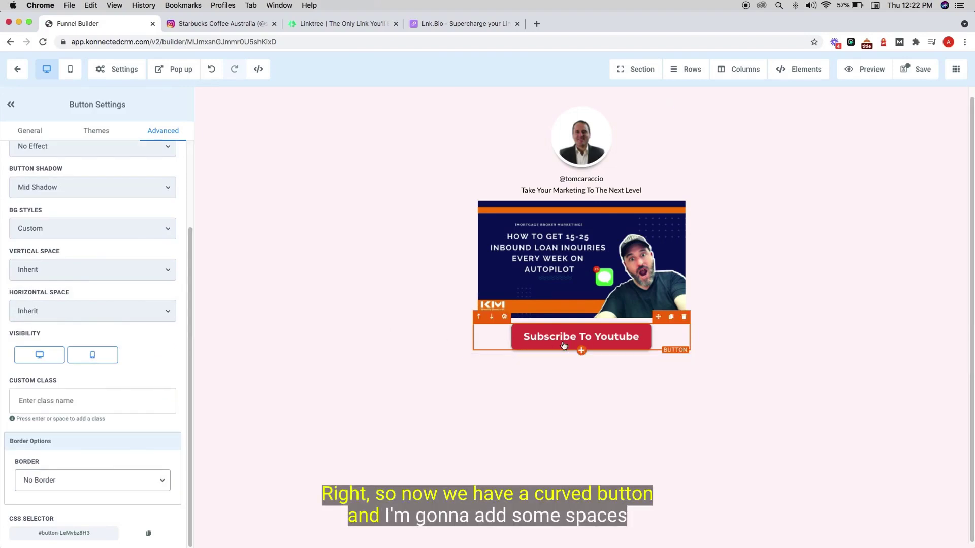
- Set the button's bottom margin to 20
left_click(38, 131)
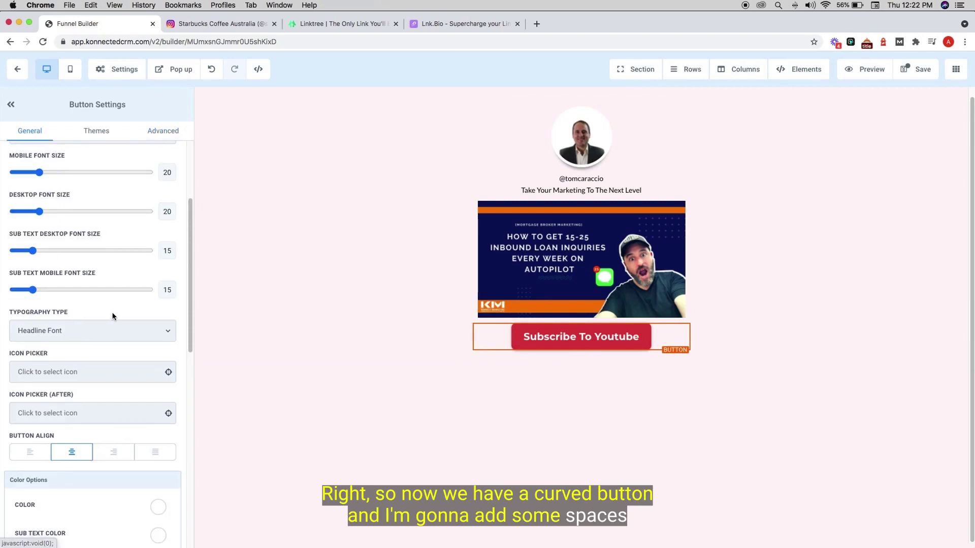
scroll(112, 315, "down", 10)
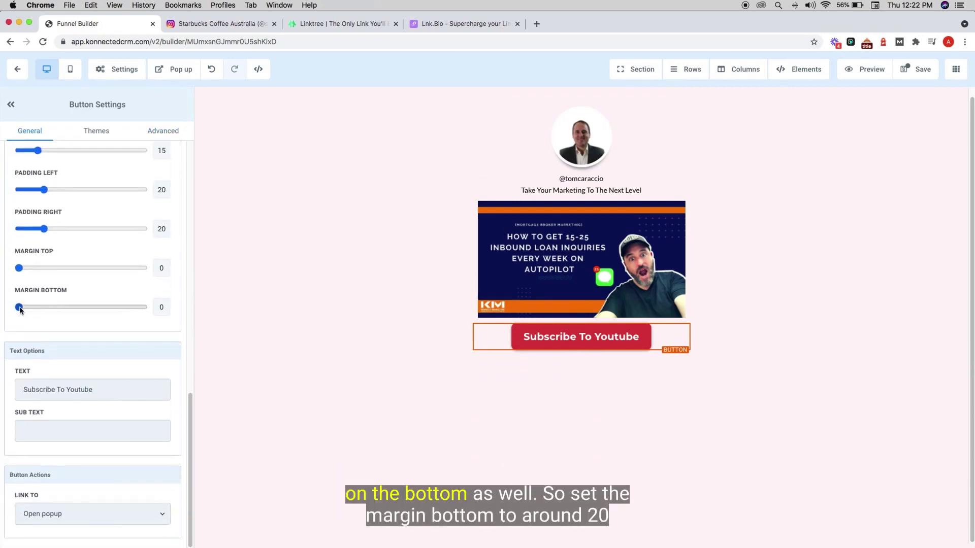
left_click_drag(20, 310, 41, 307)
left_click(43, 308)
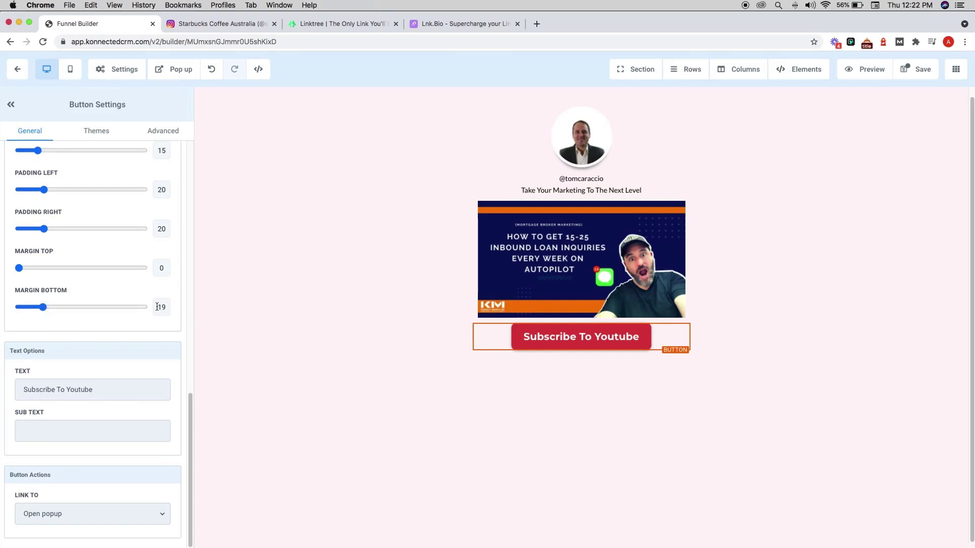
type("20")
key("Tab")
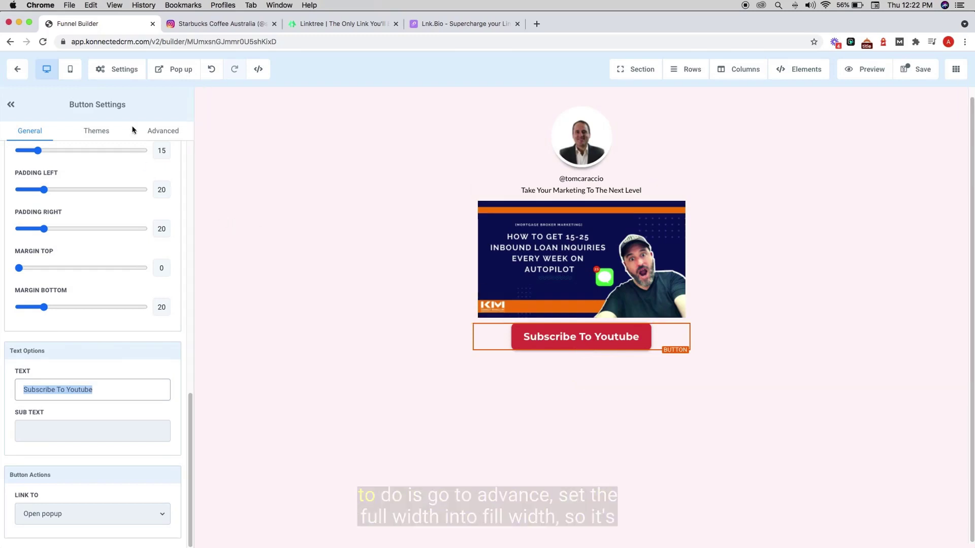
- Change the button's Full Width setting from Fluid to Fill Width
left_click(162, 132)
scroll(135, 248, "up", 3)
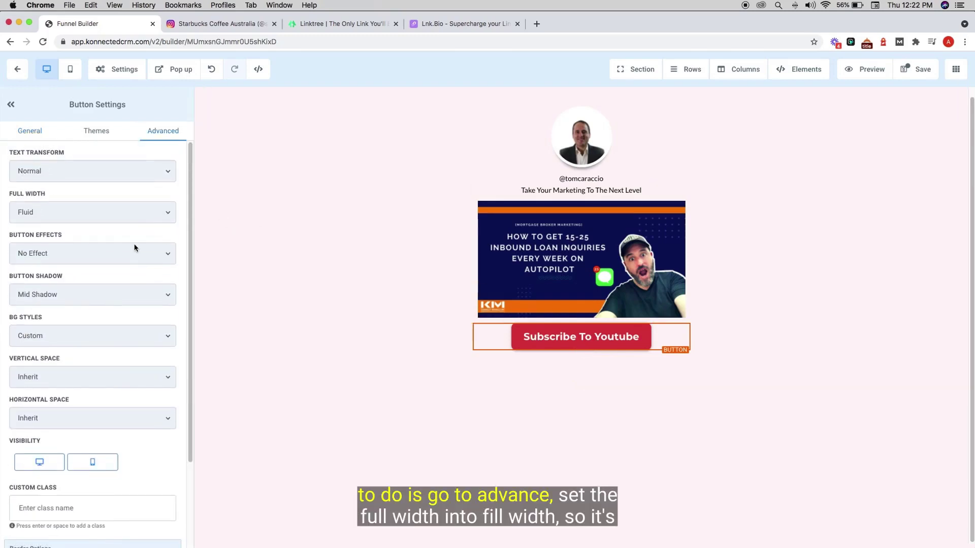
left_click(74, 215)
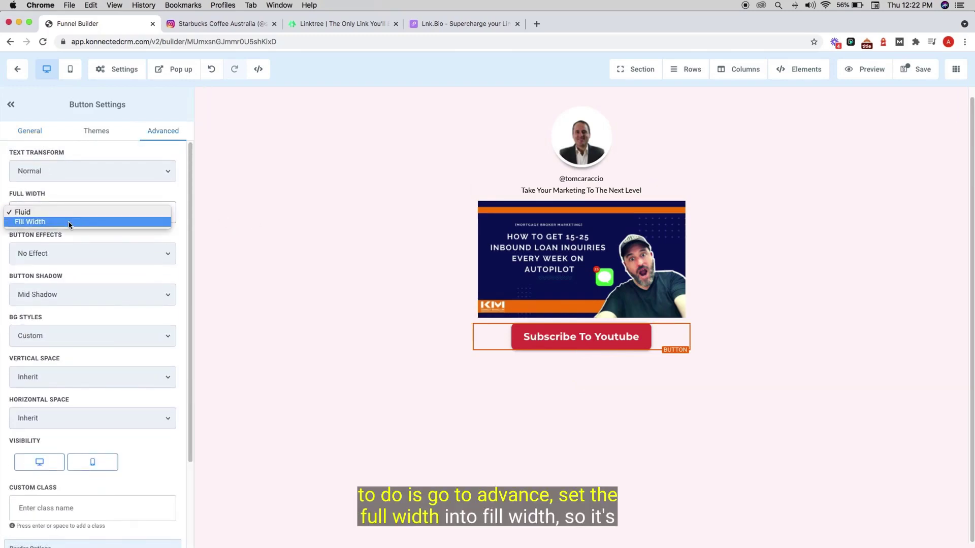
left_click(68, 221)
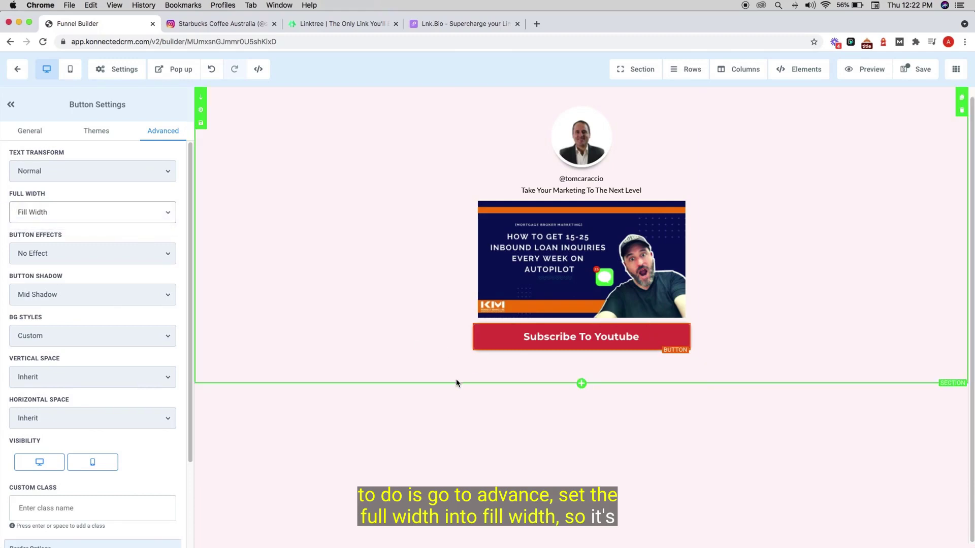
left_click(477, 358)
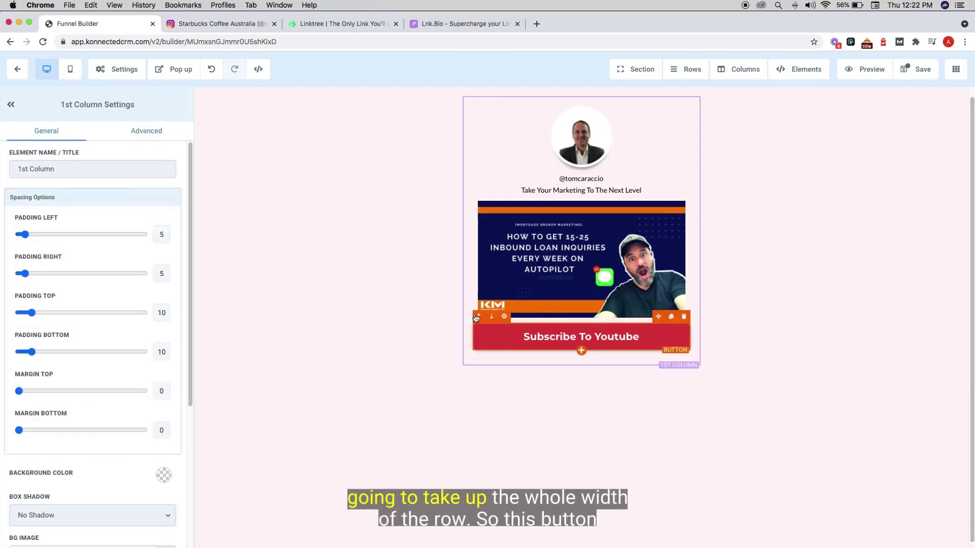
- Give the video a bottom margin of 20 to space it from the button
left_click(507, 279)
left_click(513, 340)
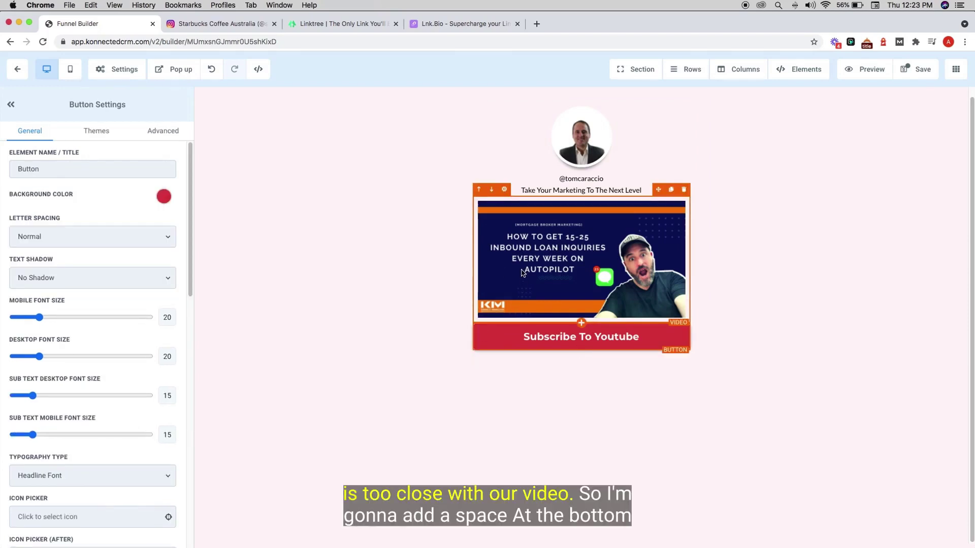
left_click(493, 267)
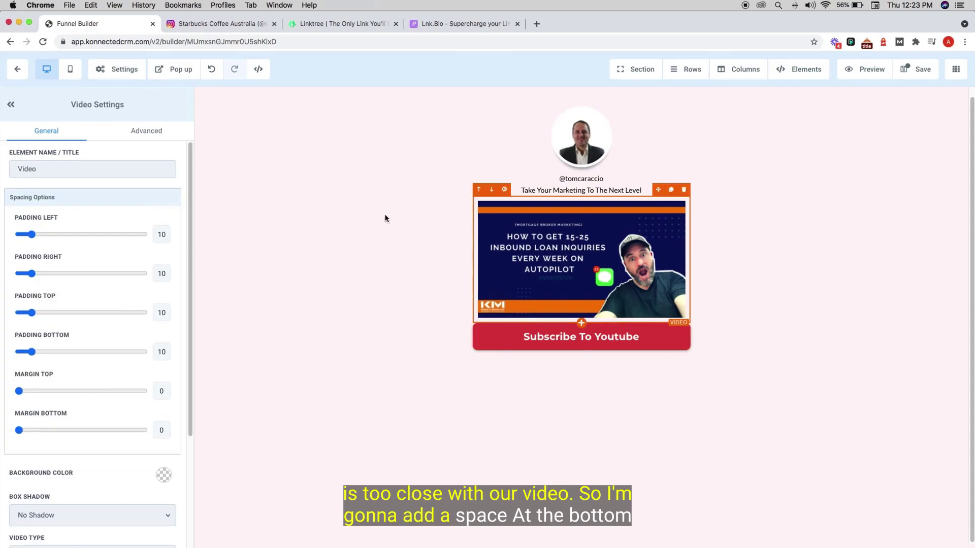
scroll(144, 305, "down", 3)
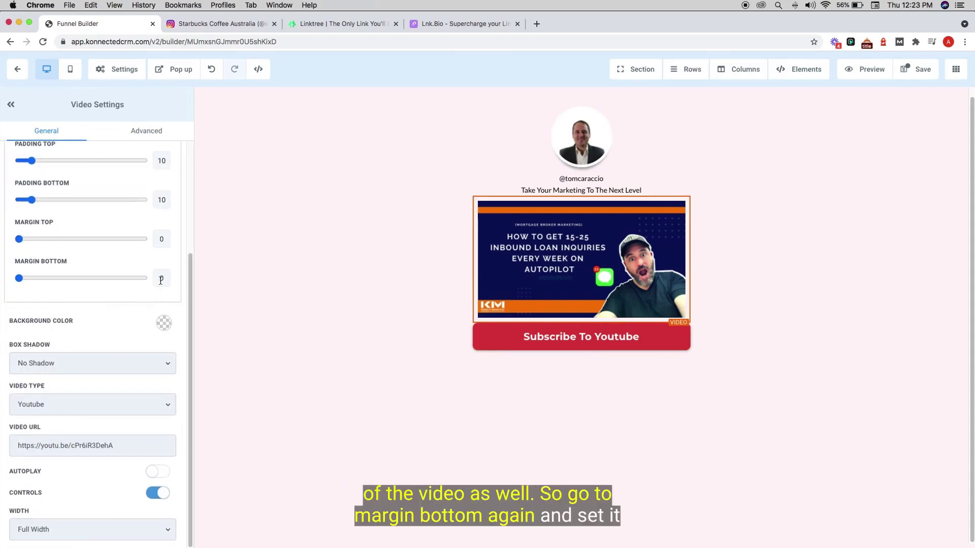
type("20")
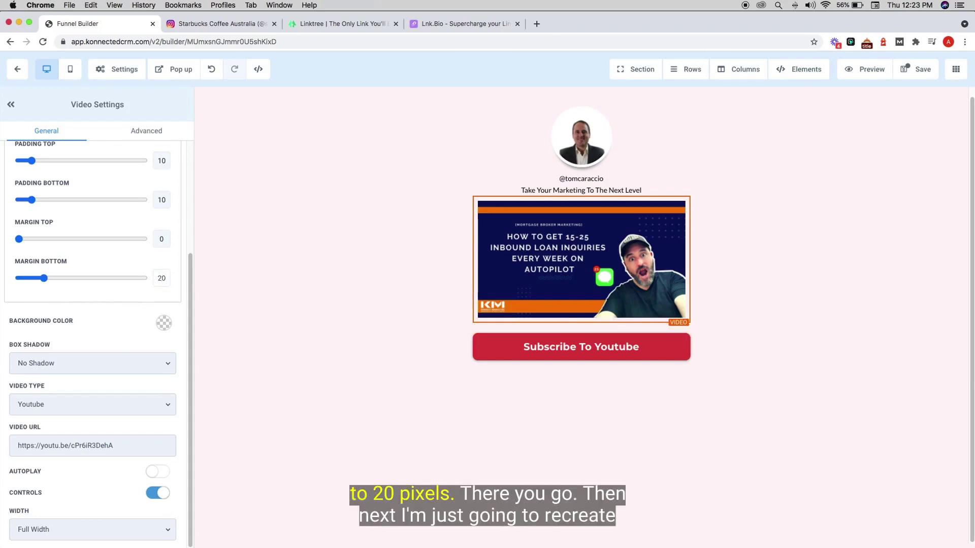
left_click(489, 363)
left_click(486, 360)
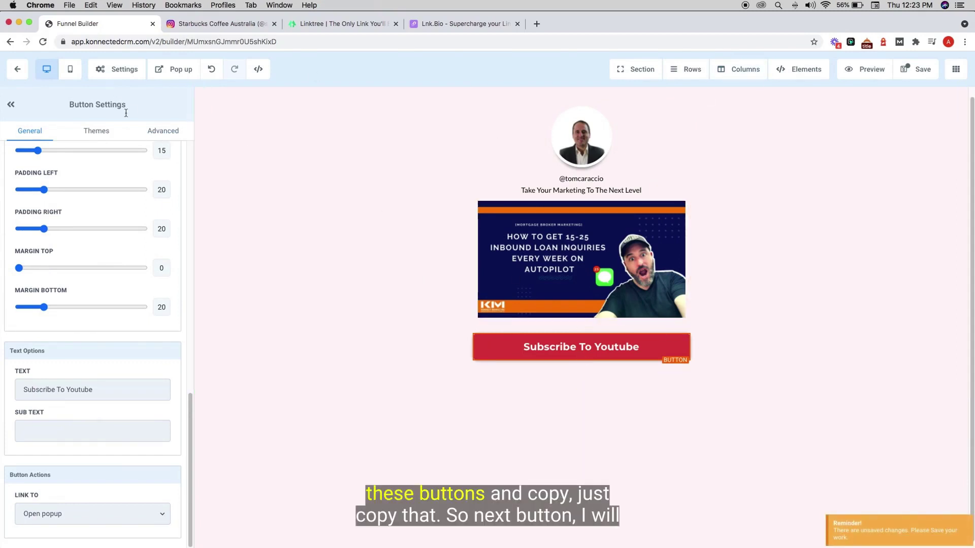
- Duplicate the Subscribe To Youtube button three times for four buttons
mouse_move(582, 347)
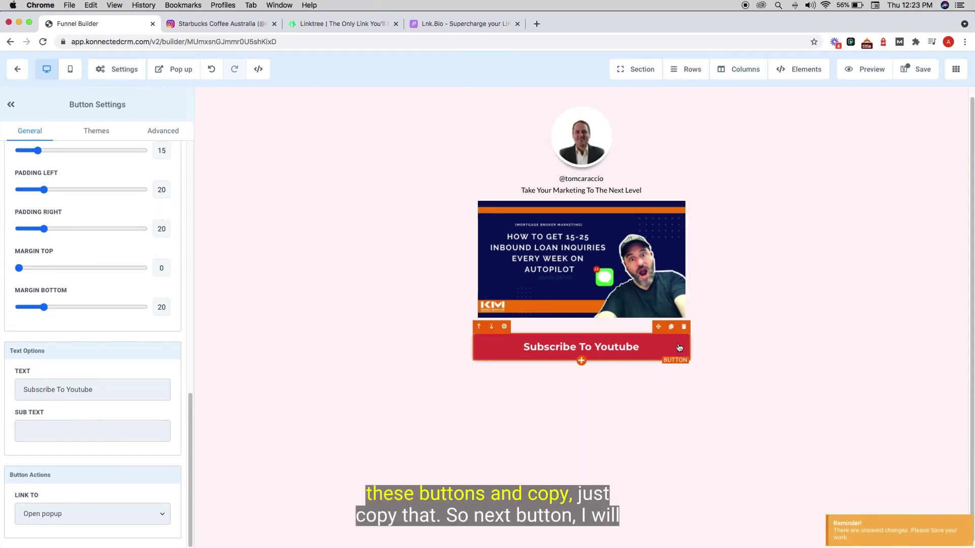
left_click(671, 327)
left_click(671, 364)
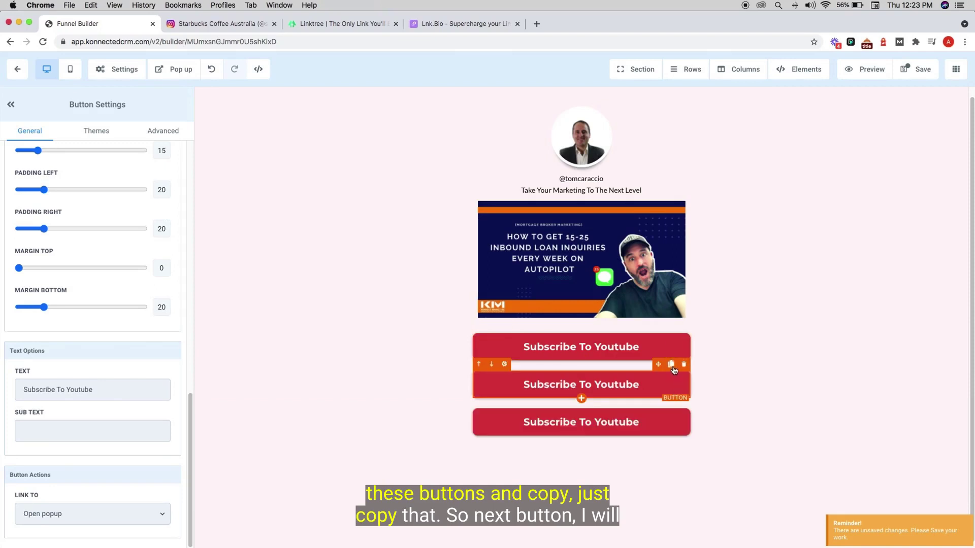
left_click(671, 402)
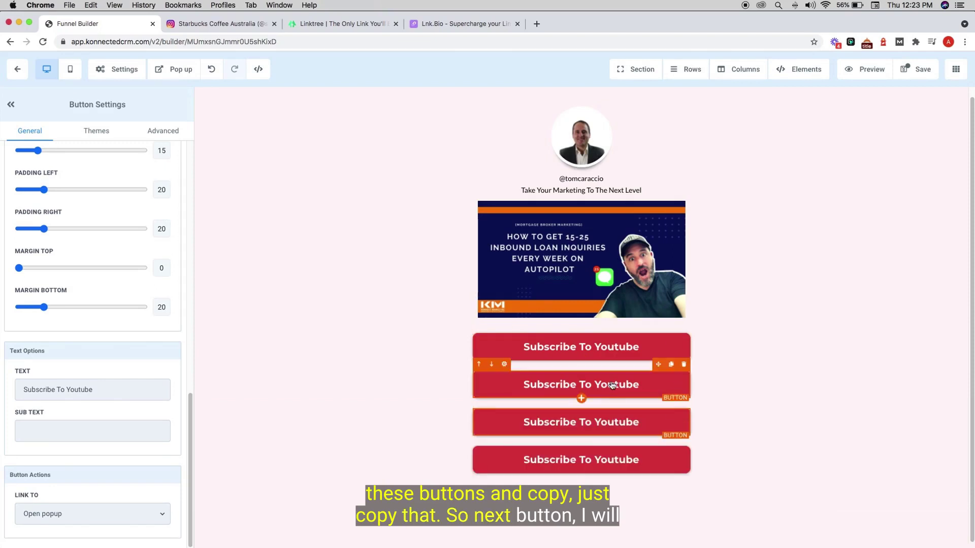
- Relabel the second button 'Check My Website'
triple_click(110, 391)
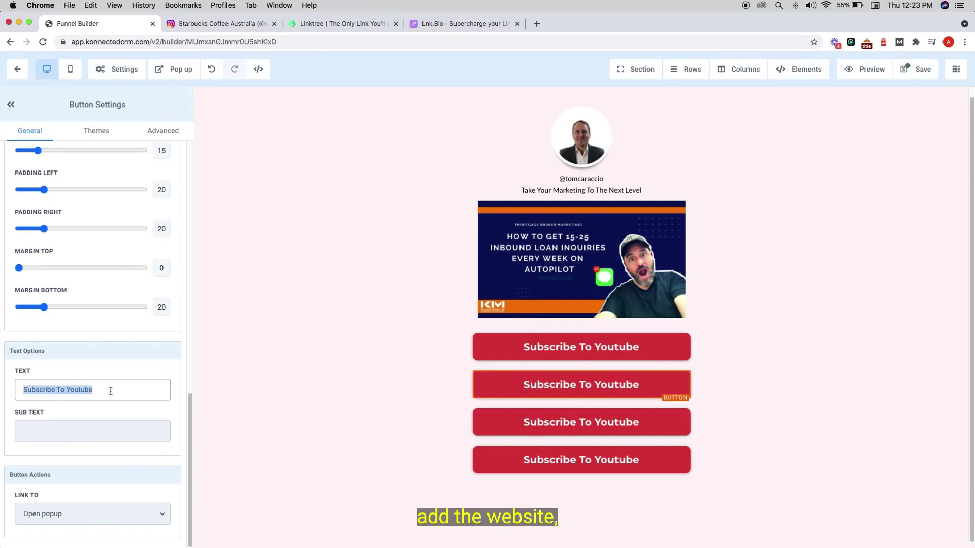
type("Go")
key("BackSpace")
key("BackSpace")
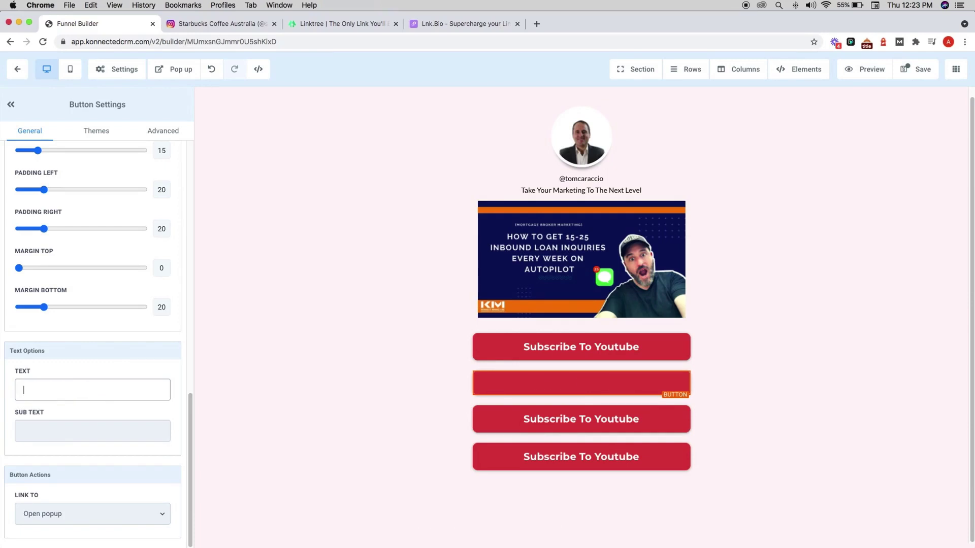
type("Check My W")
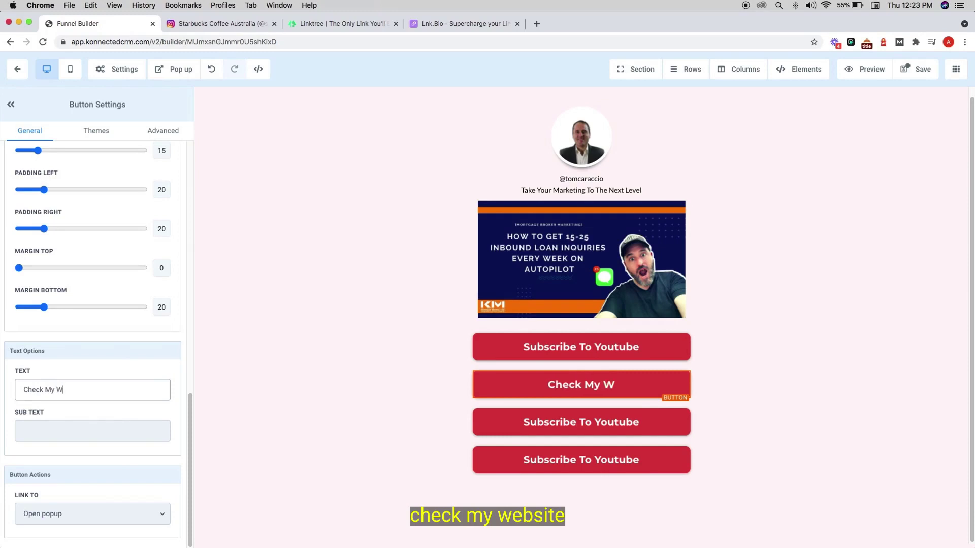
type("ebsite")
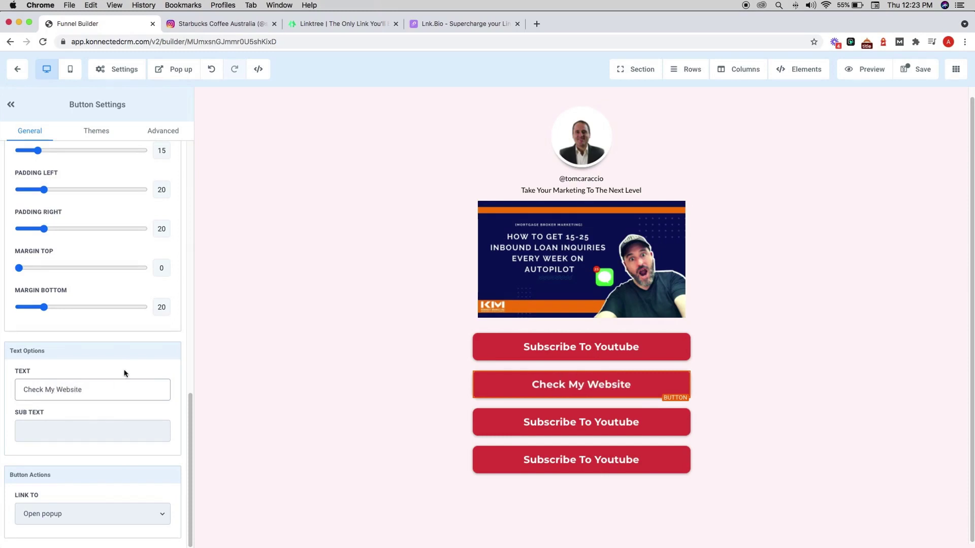
scroll(127, 355, "up", 10)
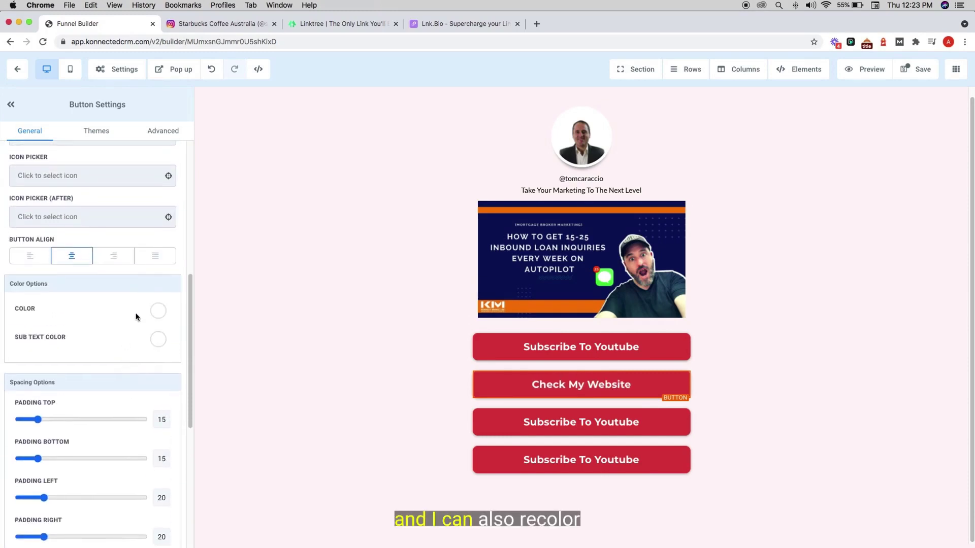
- Pick the orange swatch as the Check My Website button's background colour
scroll(132, 309, "up", 6)
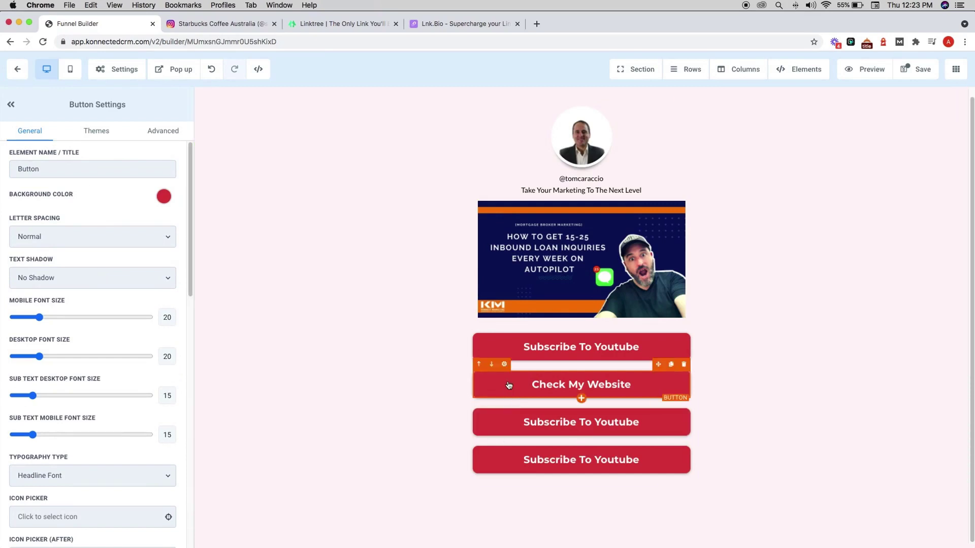
left_click(164, 197)
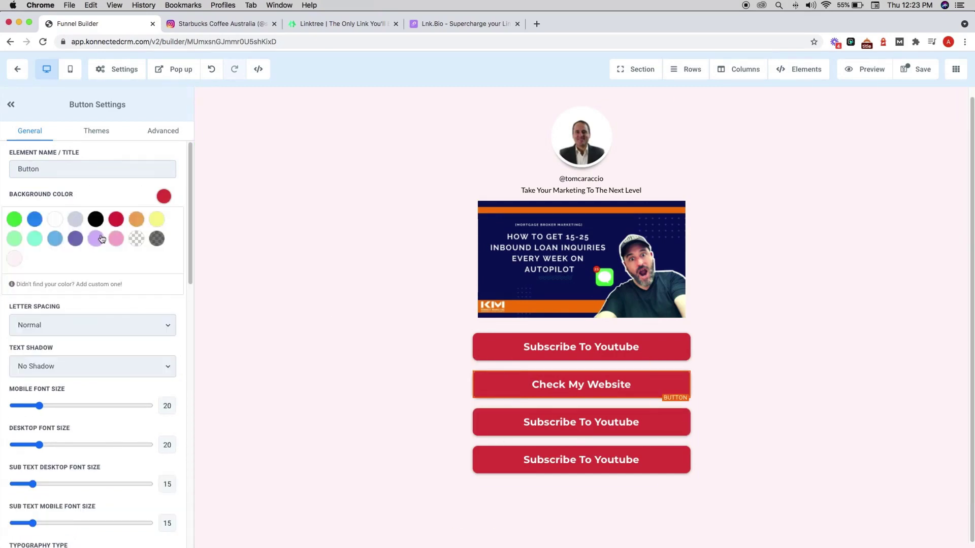
left_click(136, 219)
left_click(409, 355)
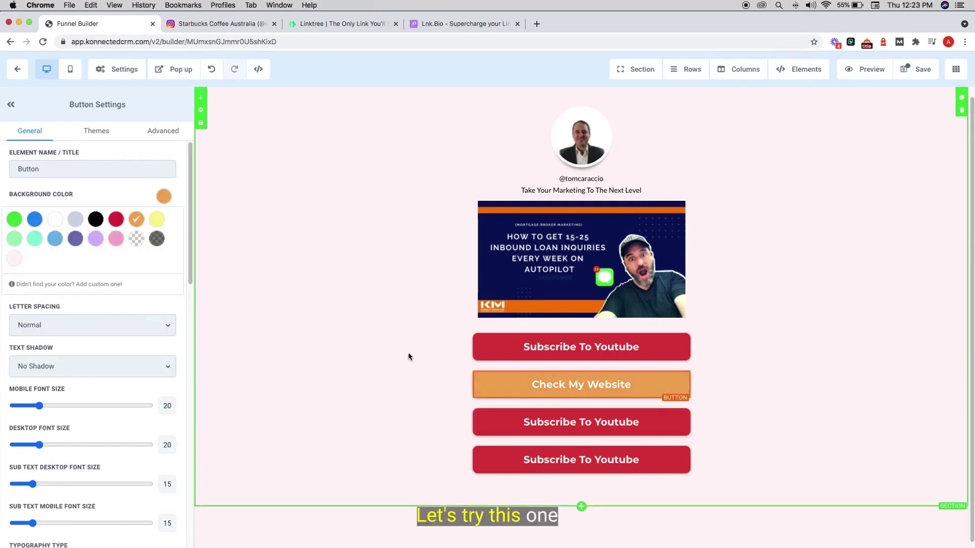
left_click(589, 392)
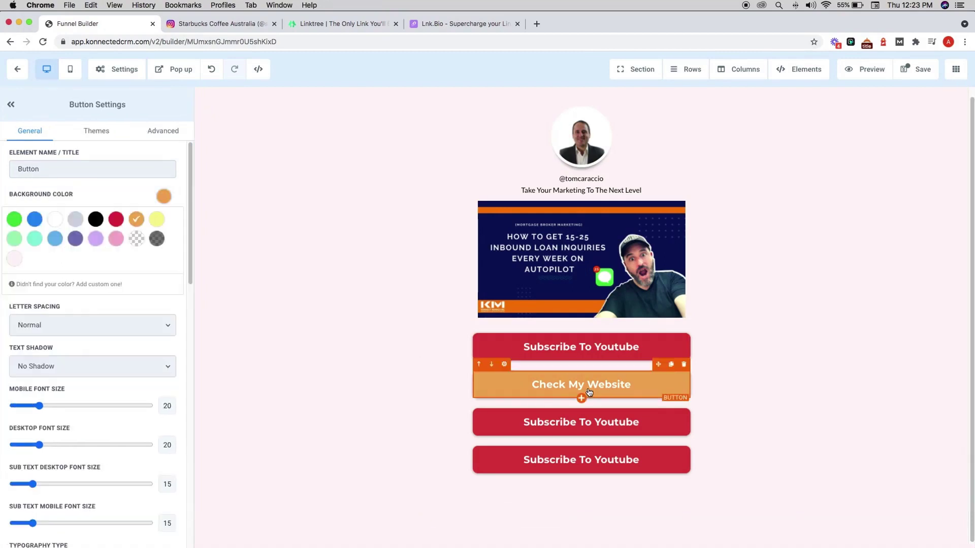
scroll(136, 389, "down", 10)
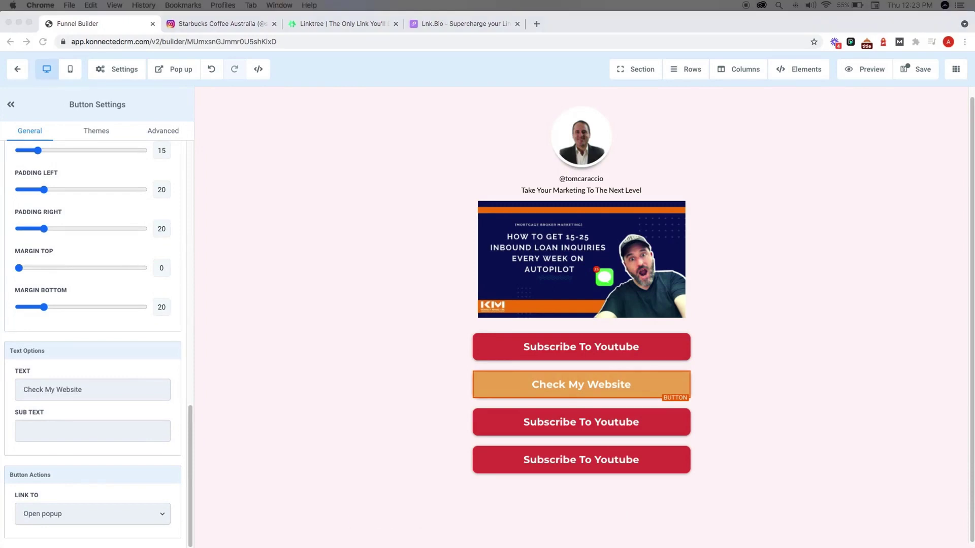
- Paste the website address into the button's subtext, then clear the subtext again
left_click(109, 440)
type("www.konnectmarketing.com")
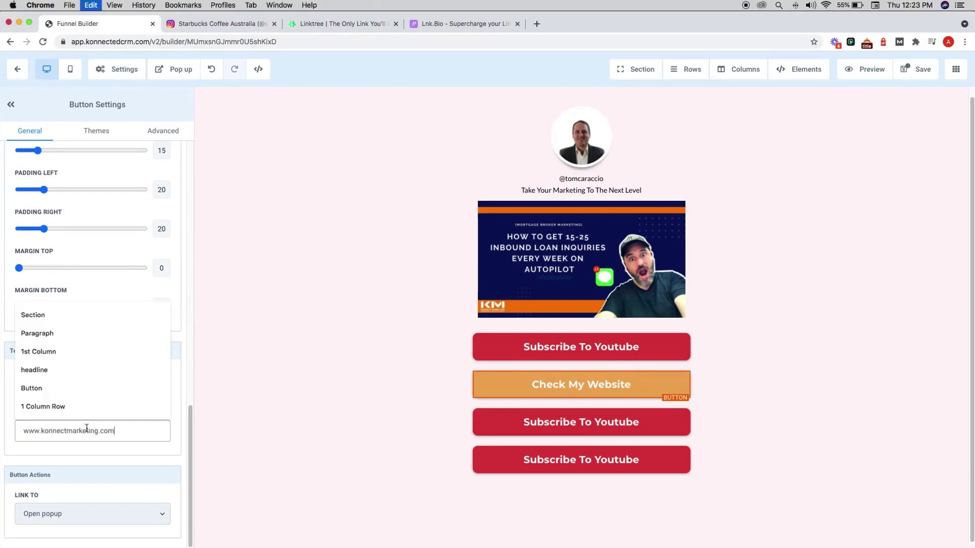
left_click(306, 399)
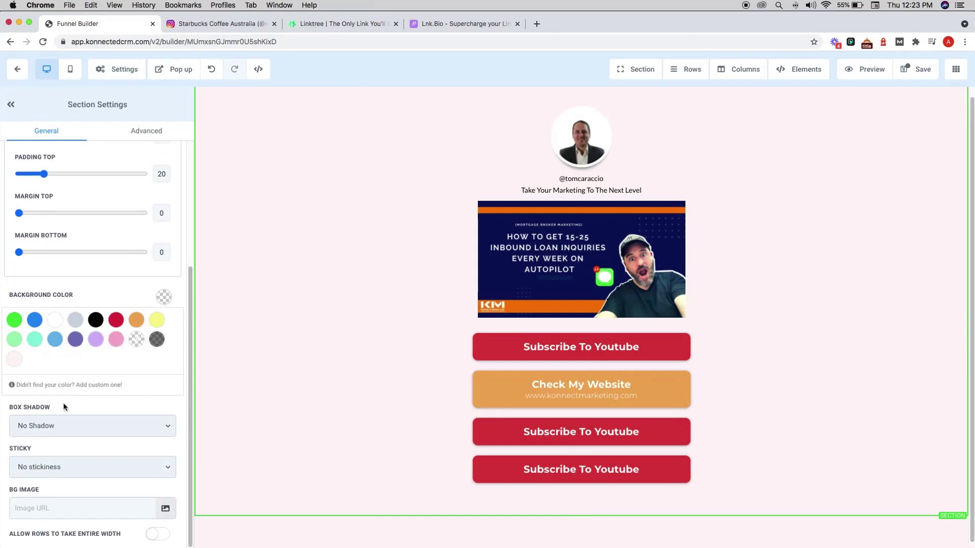
left_click(558, 381)
triple_click(124, 430)
key("super+c")
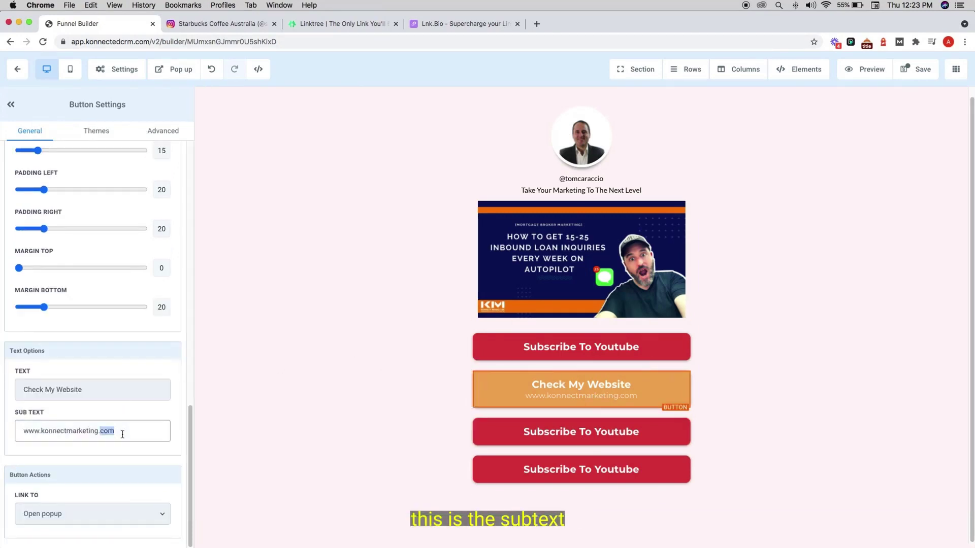
key("BackSpace")
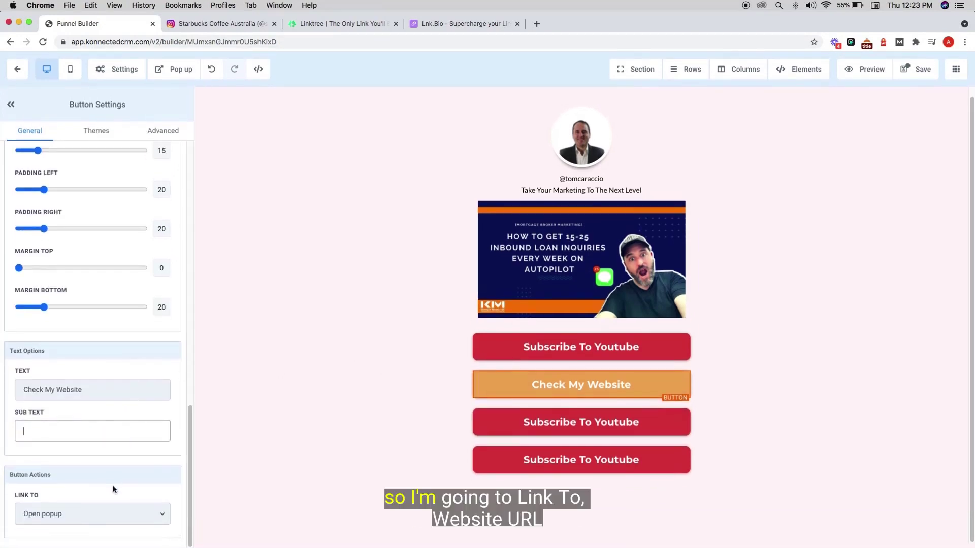
left_click(59, 516)
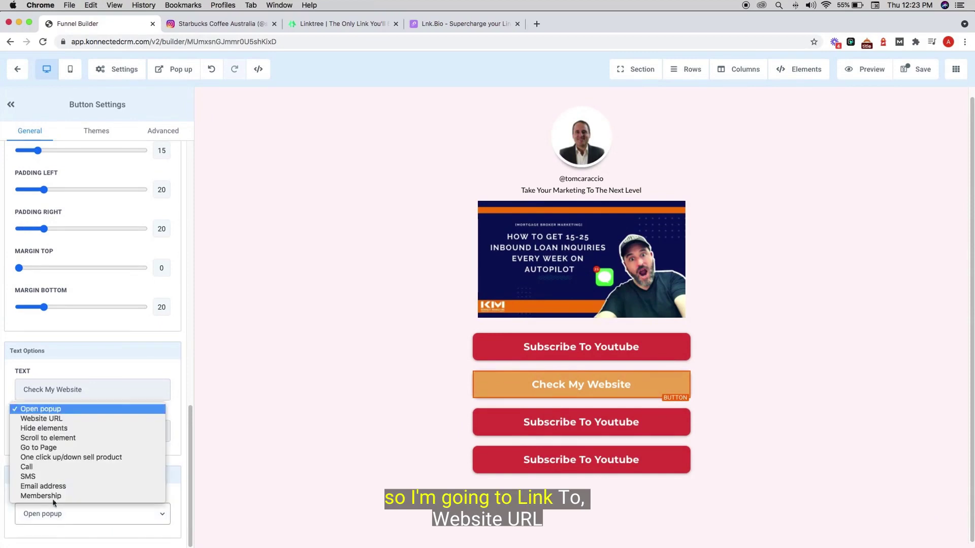
left_click(47, 415)
scroll(57, 397, "down", 2)
left_click(85, 494)
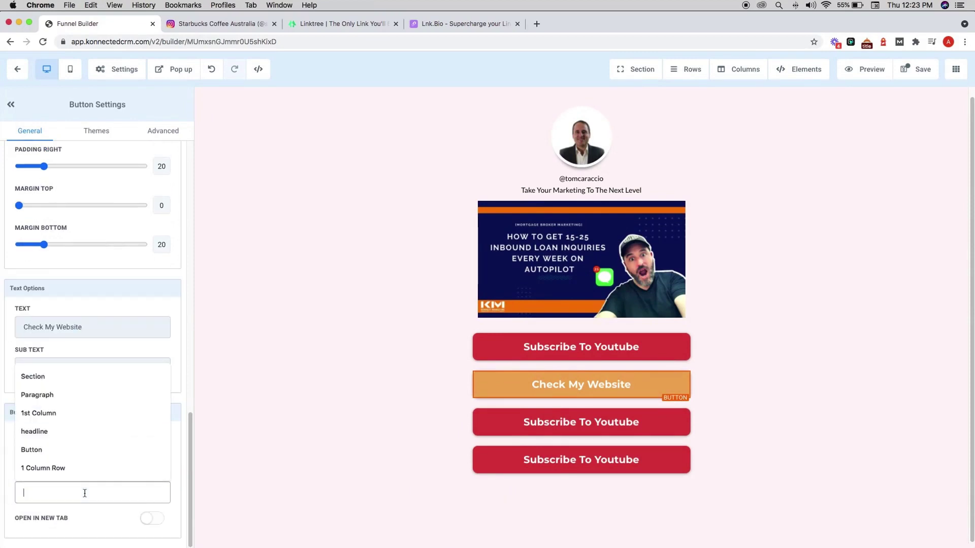
key("super+v")
key("Tab")
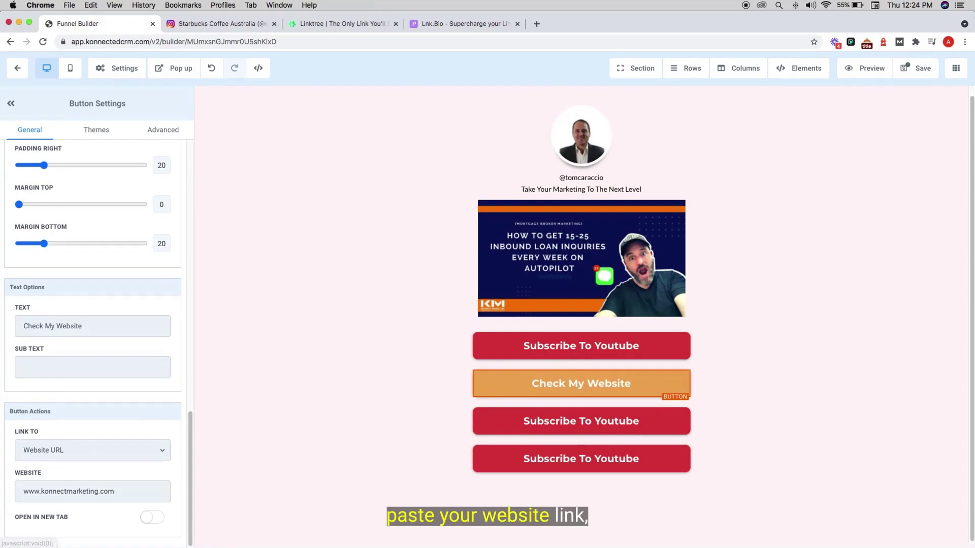
left_click(153, 523)
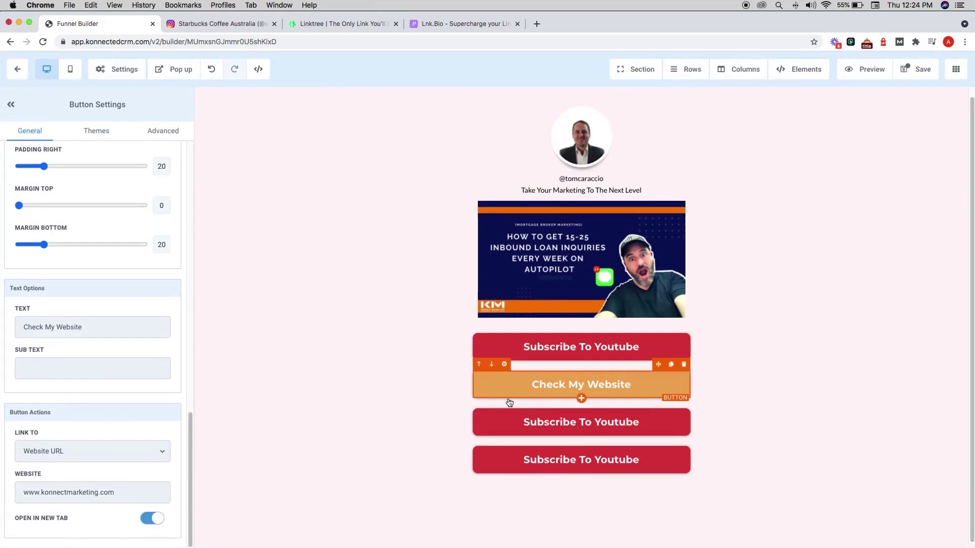
- Change the second Subscribe To Youtube button's label to 'Grab A Free Copy'
left_click(538, 434)
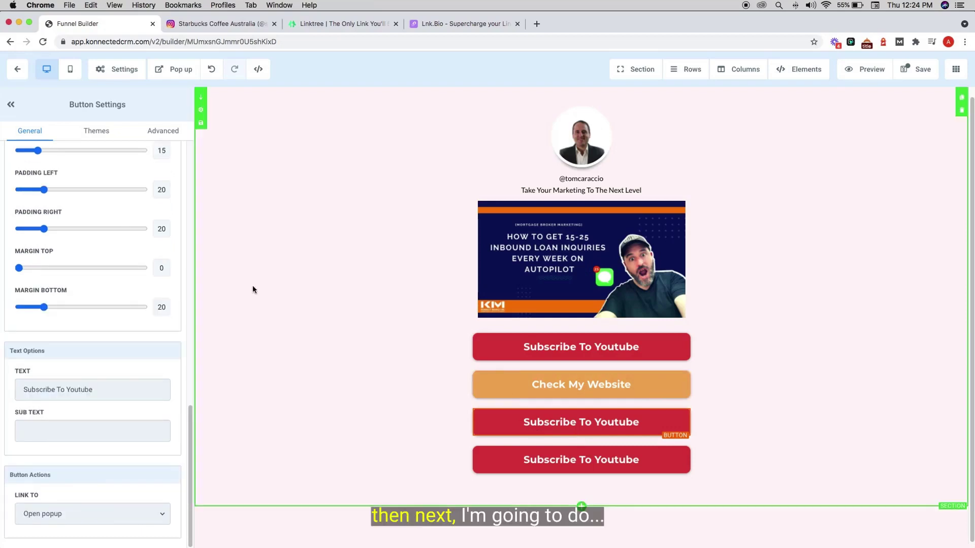
scroll(71, 277, "up", 15)
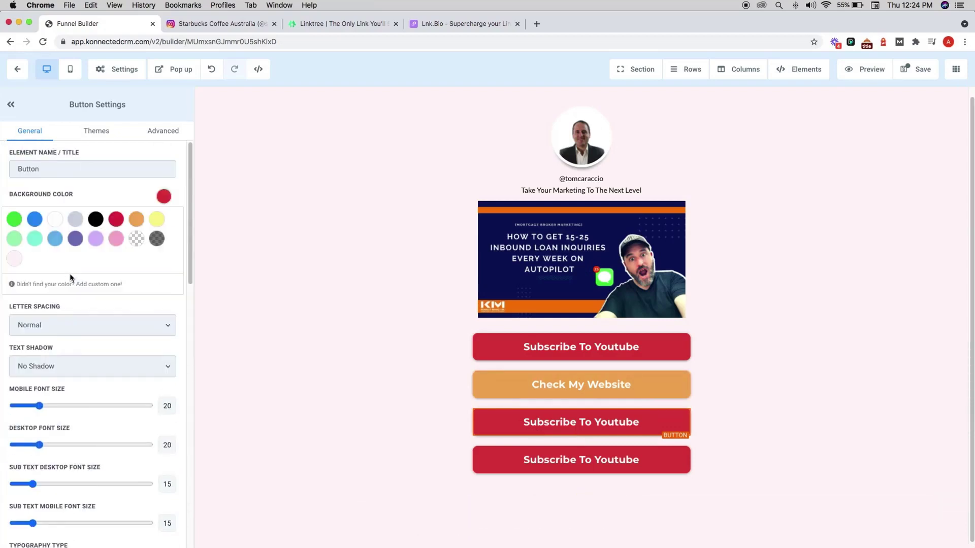
scroll(146, 405, "down", 5)
scroll(103, 392, "down", 8)
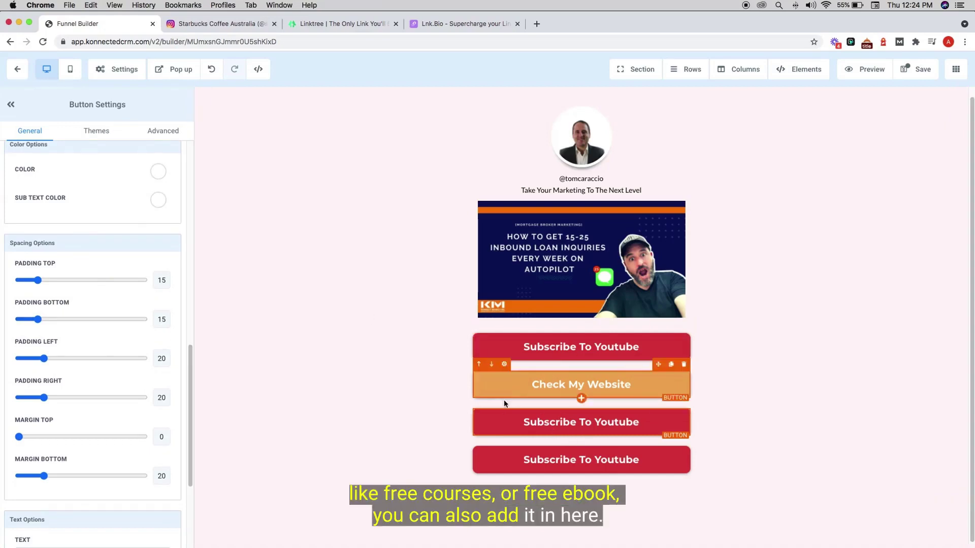
scroll(77, 355, "down", 4)
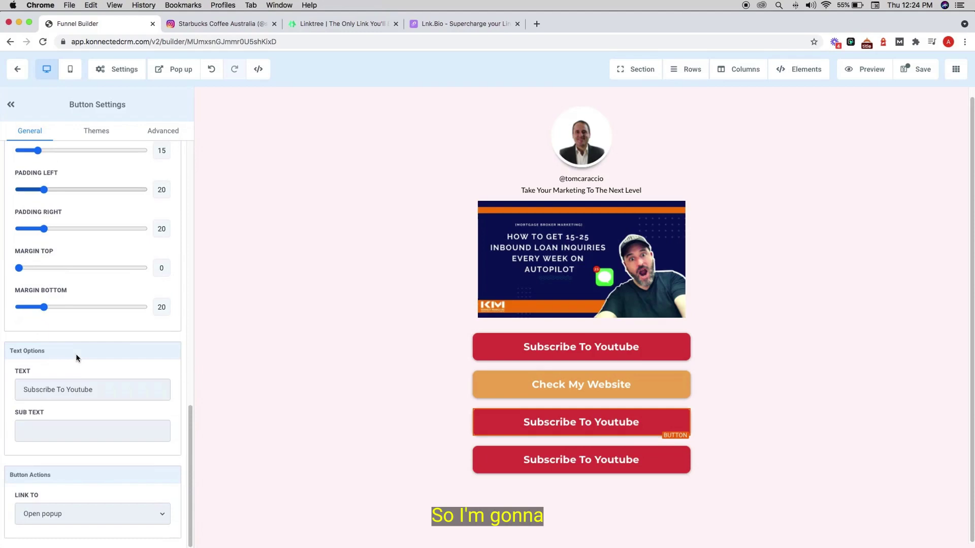
triple_click(85, 401)
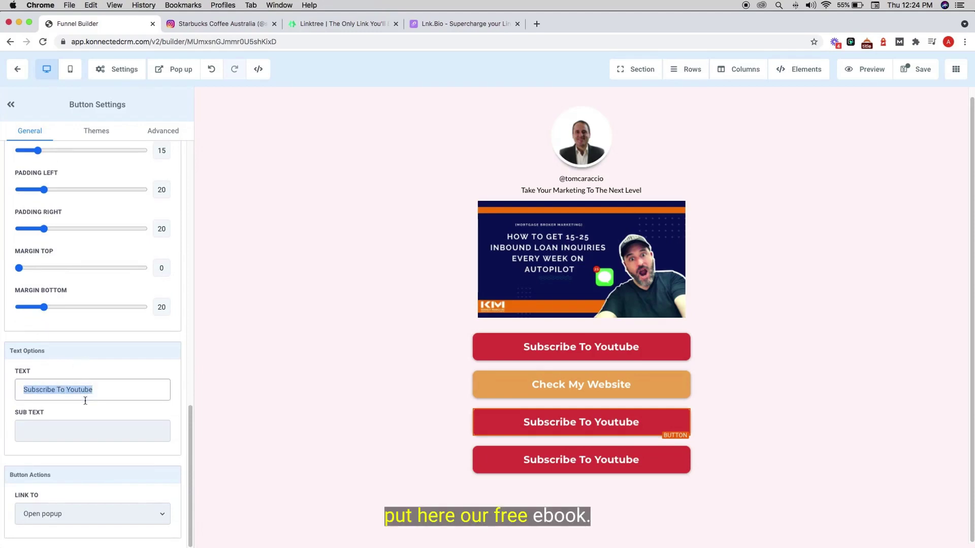
type("G")
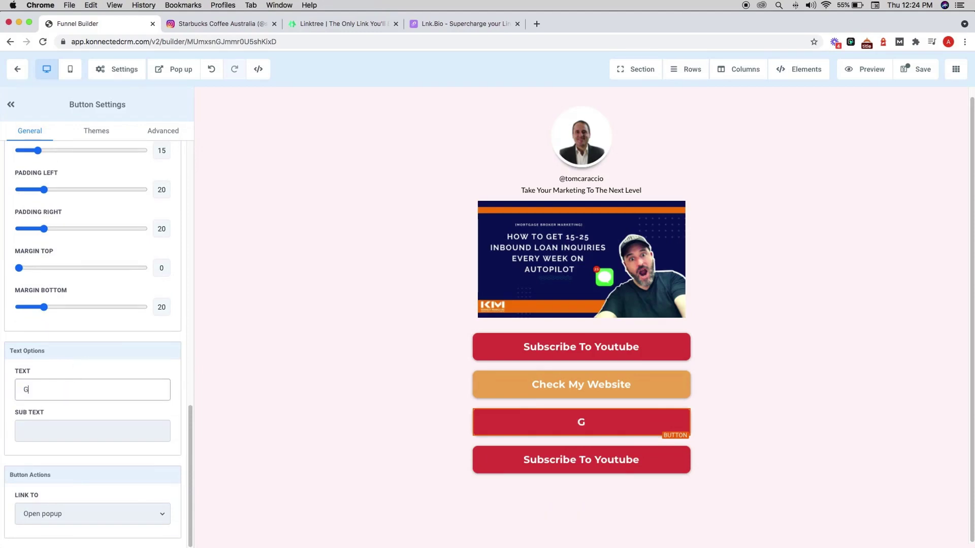
type("rab A")
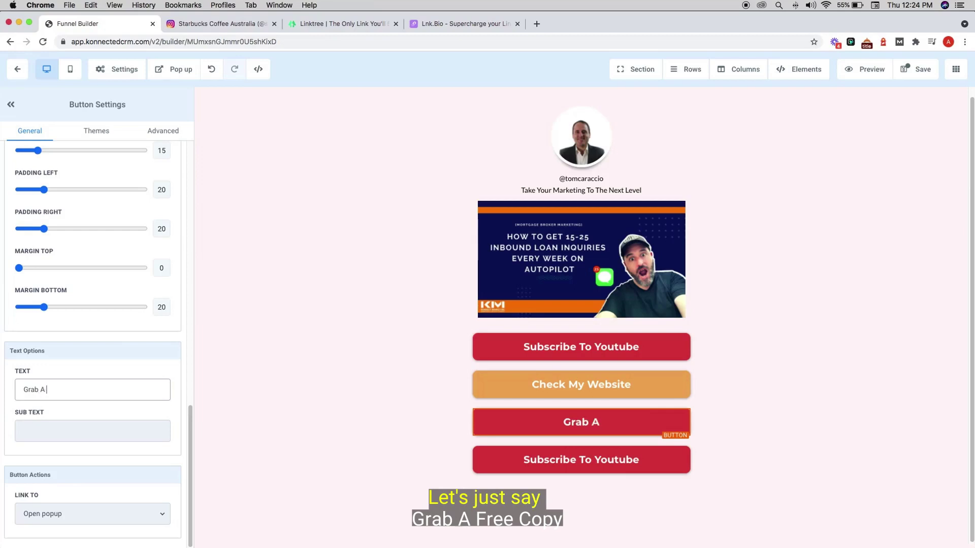
type(" Free Copu")
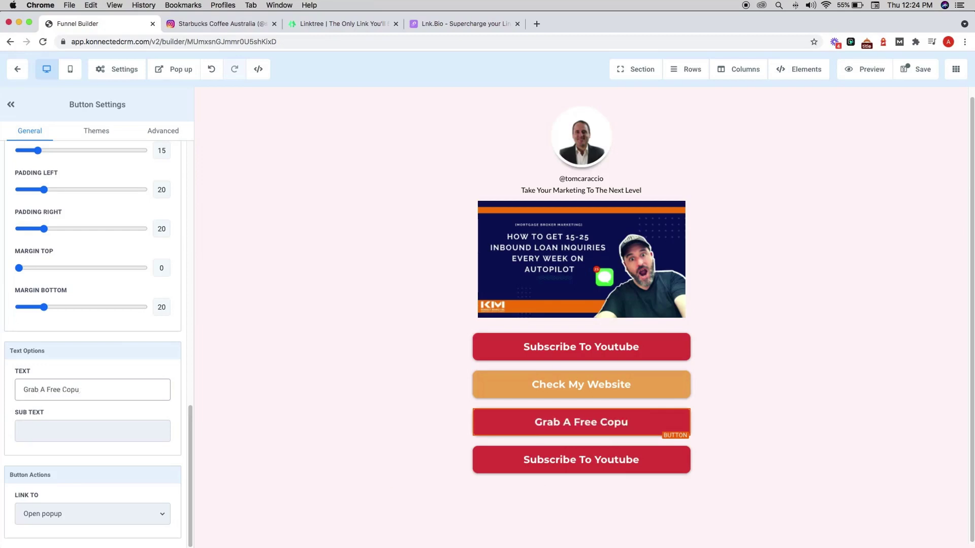
key("BackSpace")
- Finish the label and add the sub text 'Online Lead Generation Playbook' to the button
type("y")
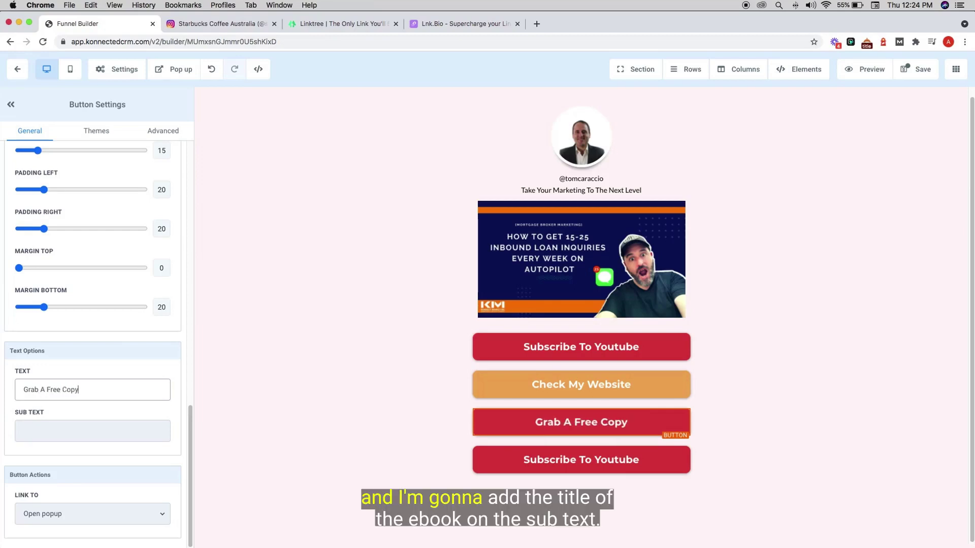
left_click(50, 429)
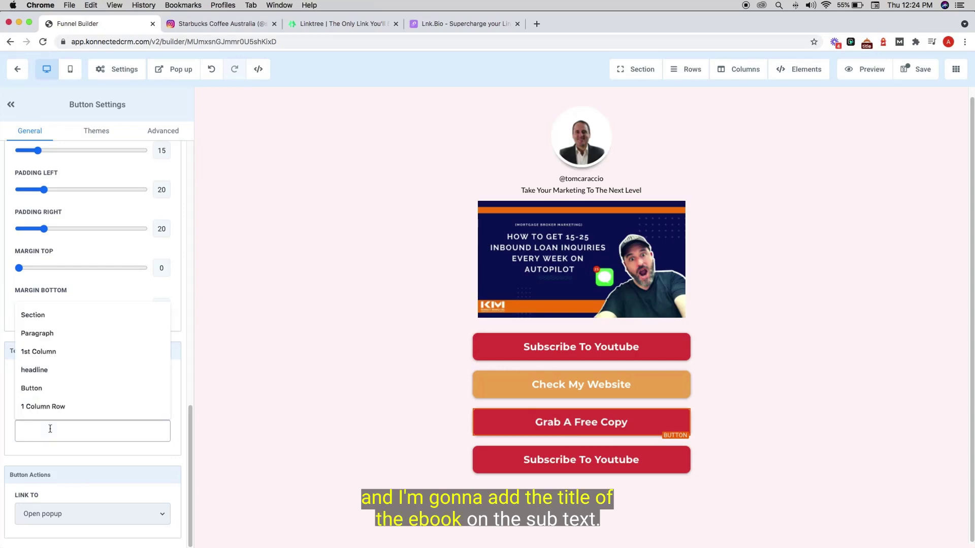
type("On")
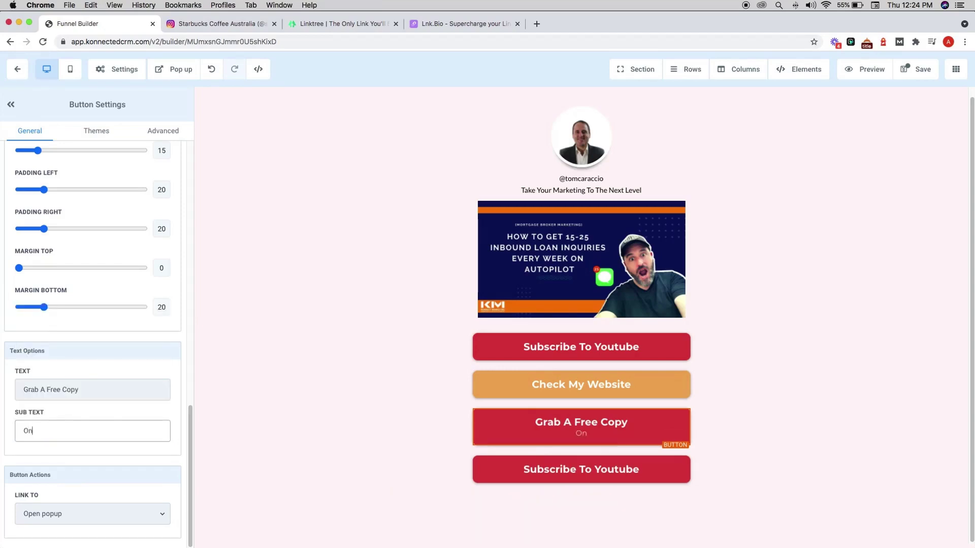
type("line")
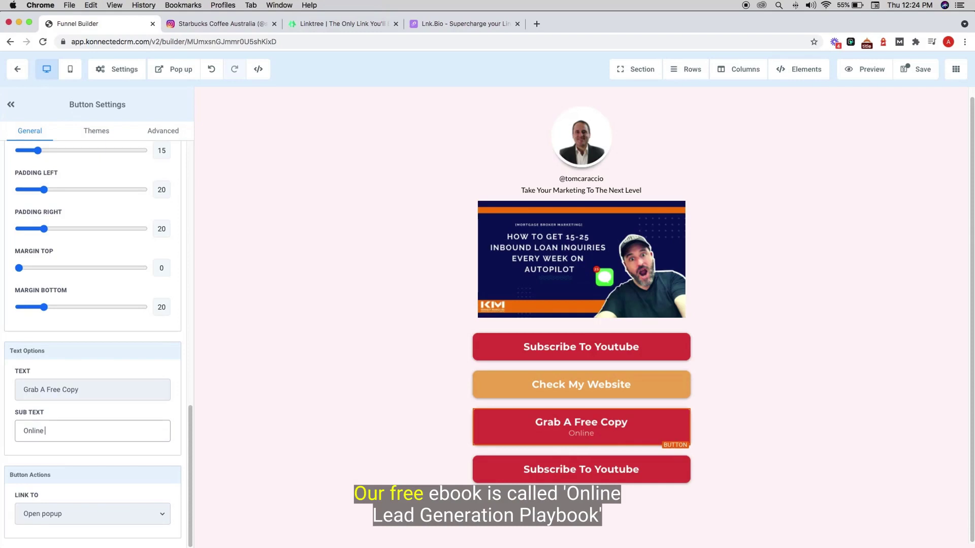
type(" F")
key("BackSpace")
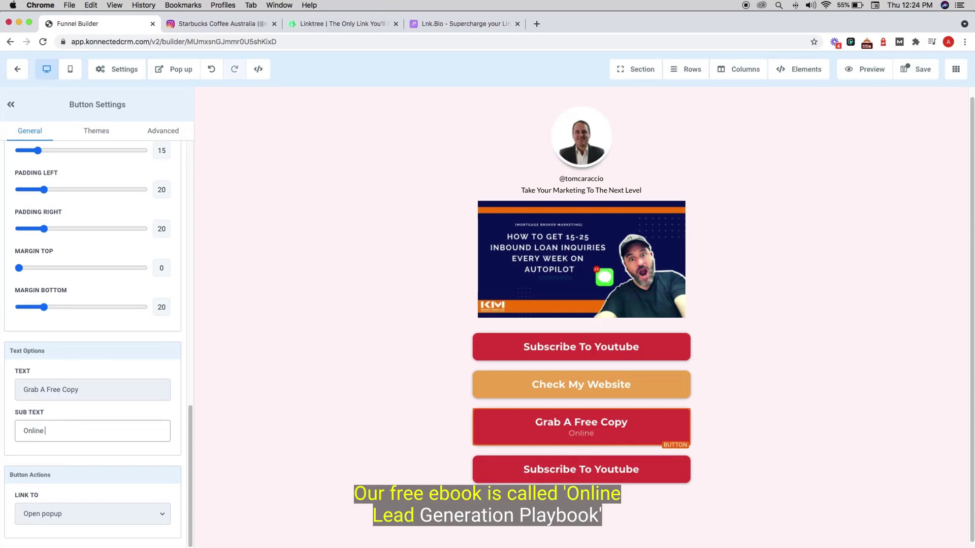
type("Lead ")
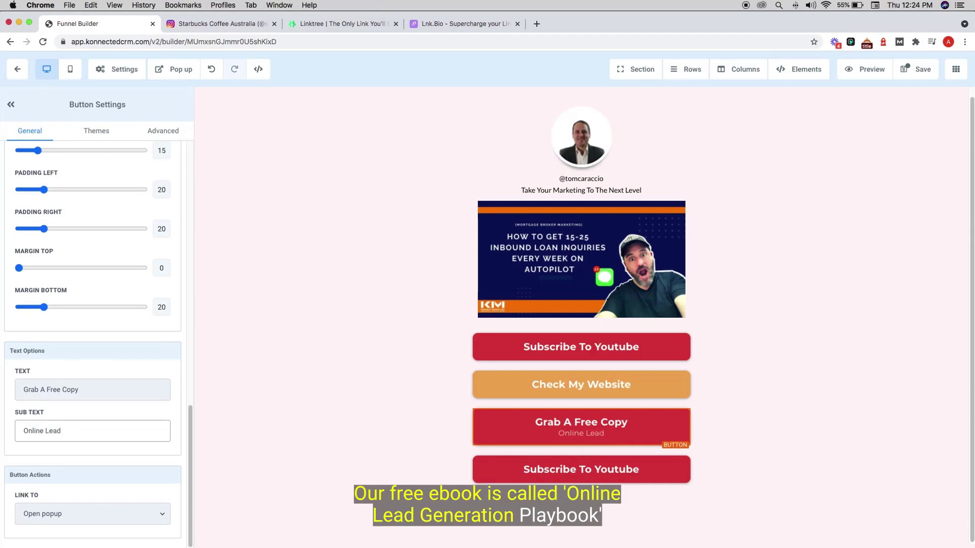
type("Generat")
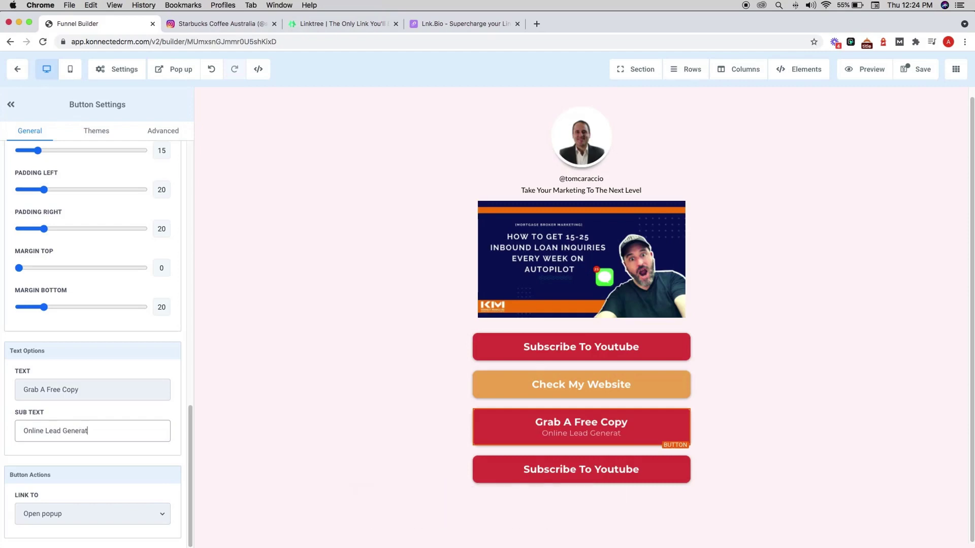
type("ion Playb")
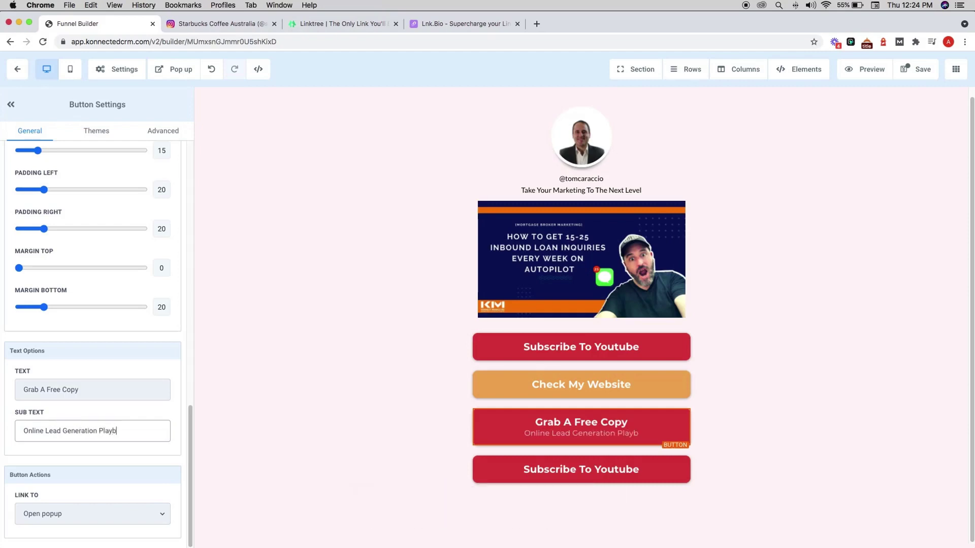
type("ook")
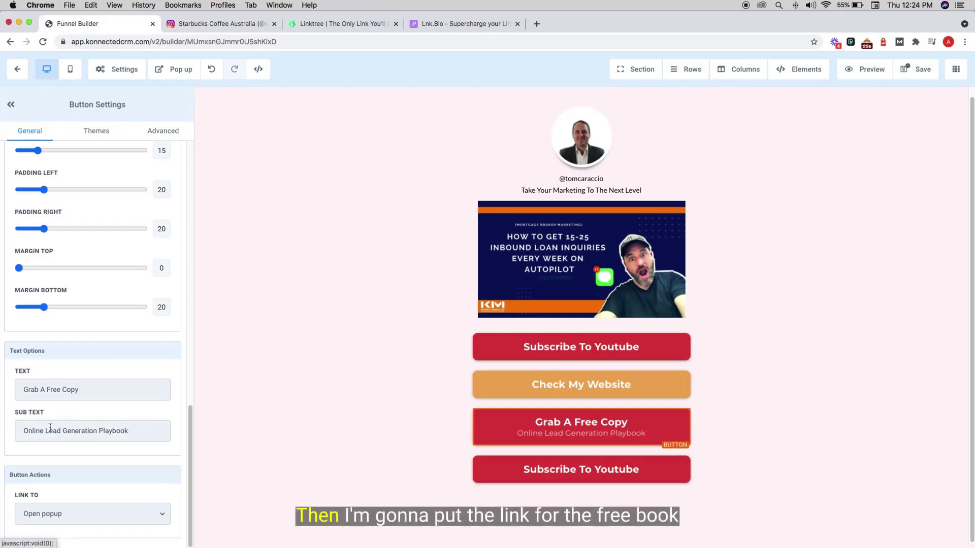
left_click(145, 515)
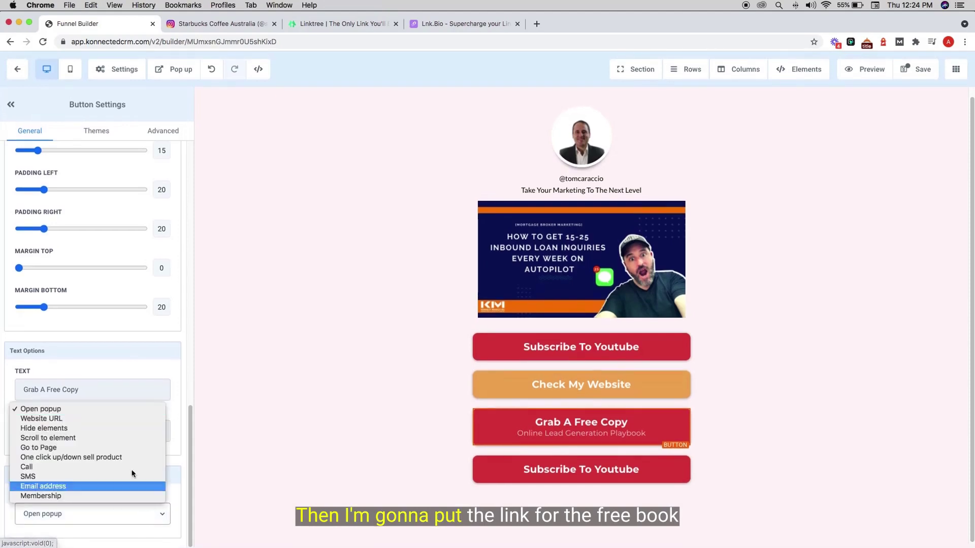
left_click(118, 423)
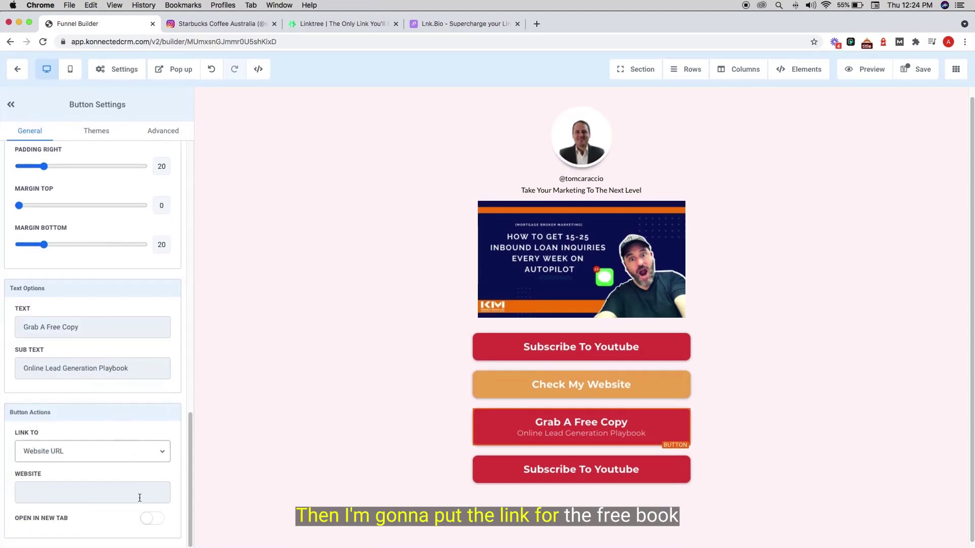
left_click(140, 498)
left_click(115, 509)
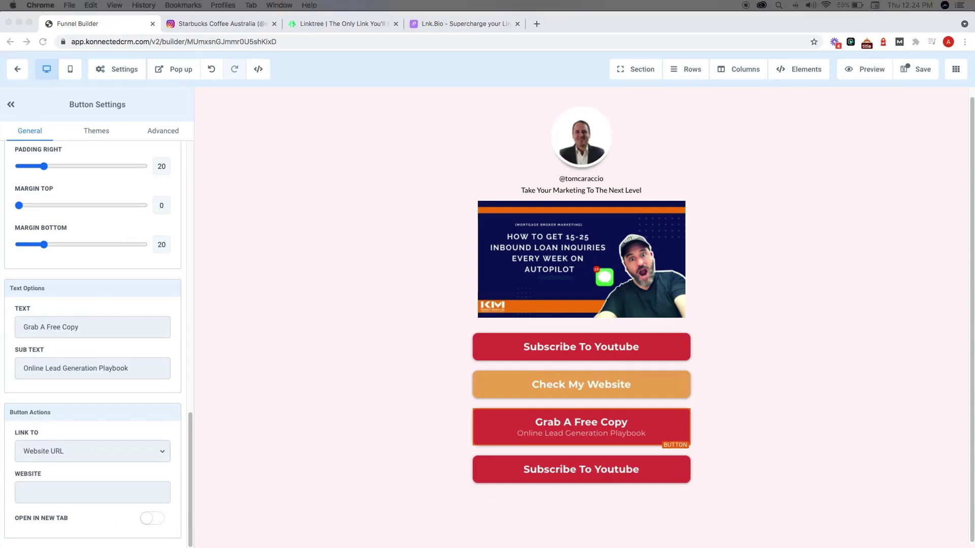
left_click(121, 492)
left_click(121, 492)
type("https://lp.konnectmarketing.com/")
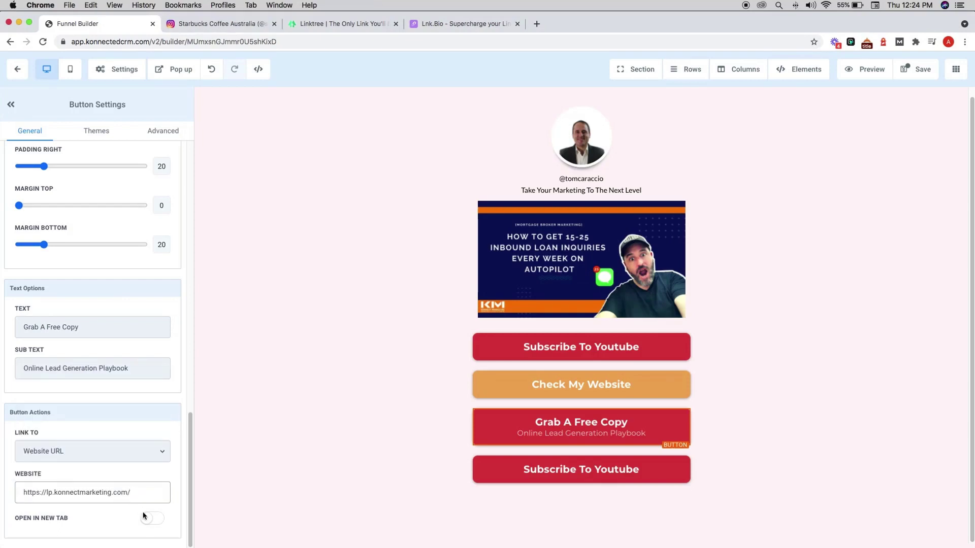
left_click(148, 518)
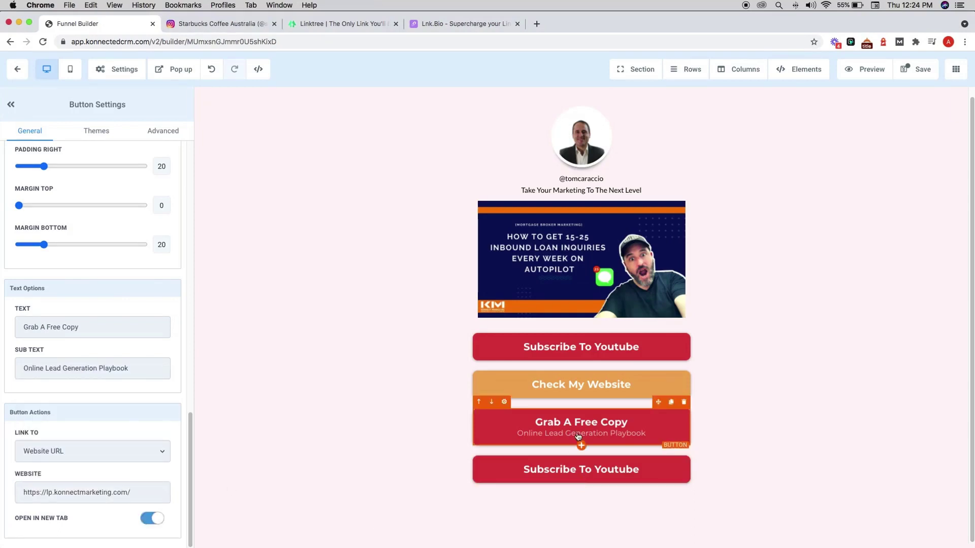
scroll(150, 283, "up", 15)
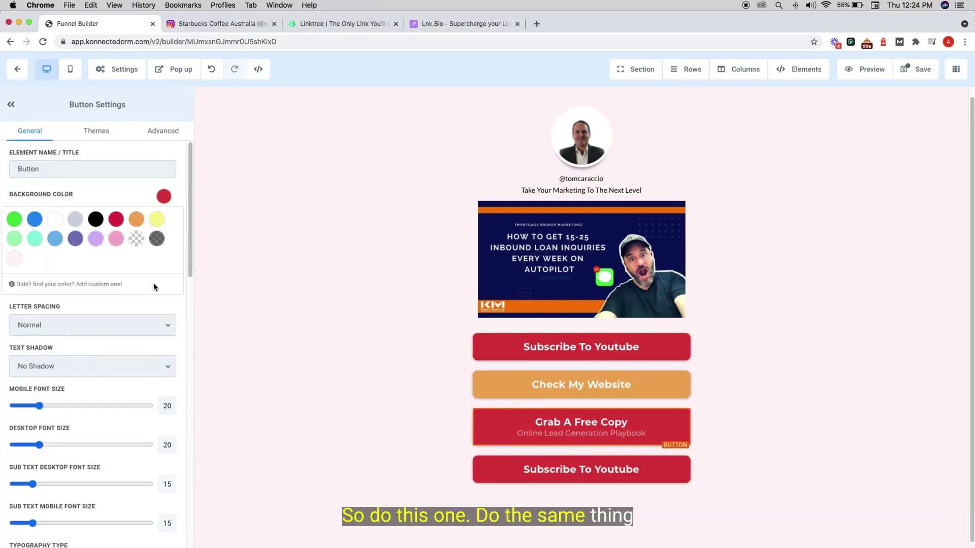
- Make Grab A Free Copy orange and relabel the last button 'Free Social Media Course'
left_click(135, 220)
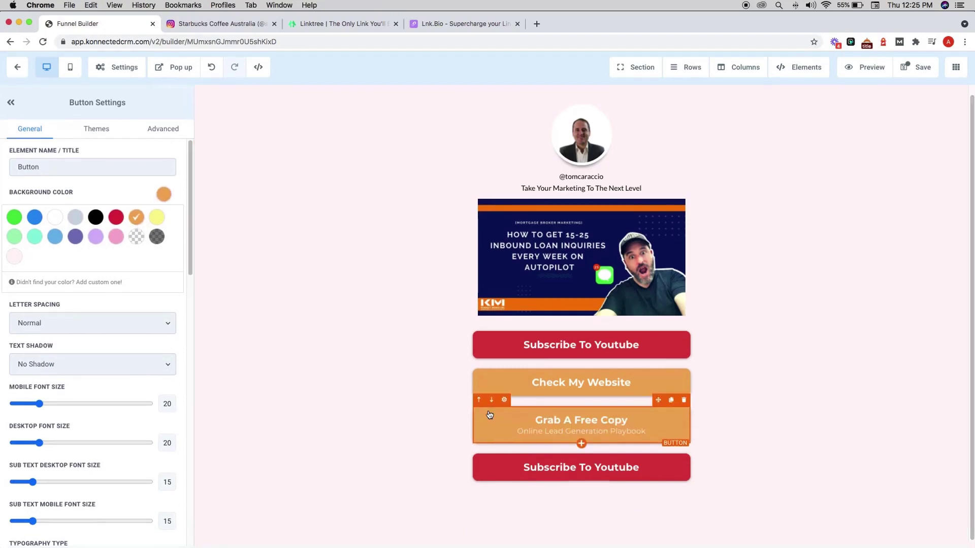
left_click(516, 476)
scroll(102, 409, "down", 10)
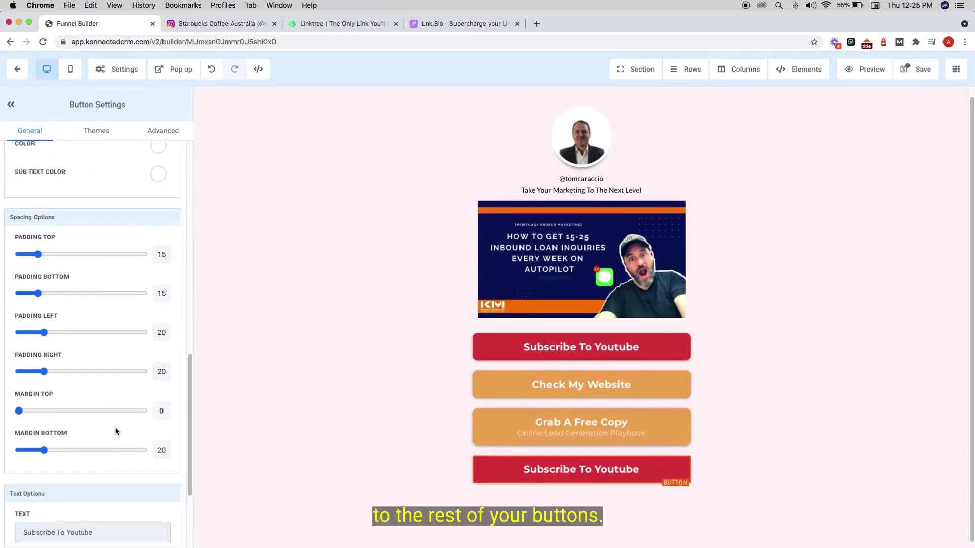
triple_click(102, 409)
type("Free S")
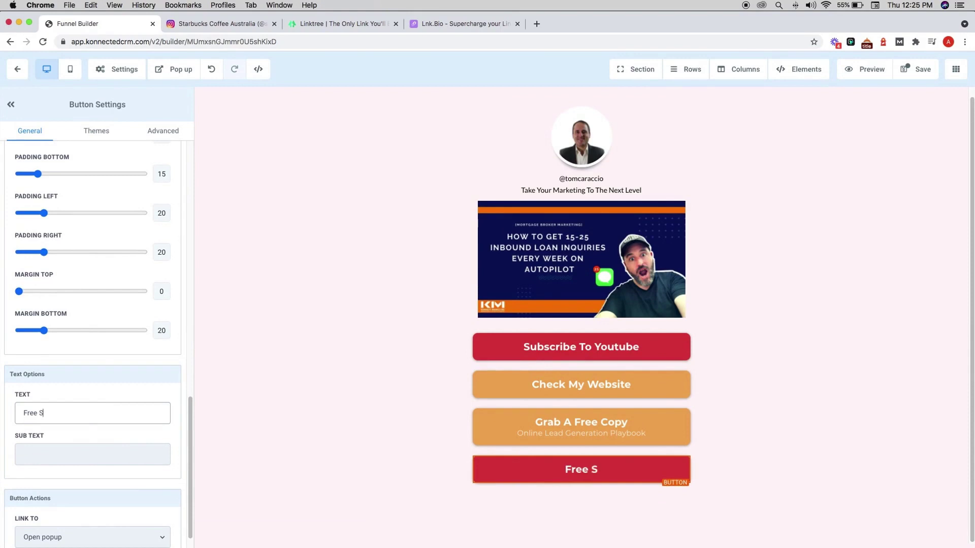
type("ocial Media Course")
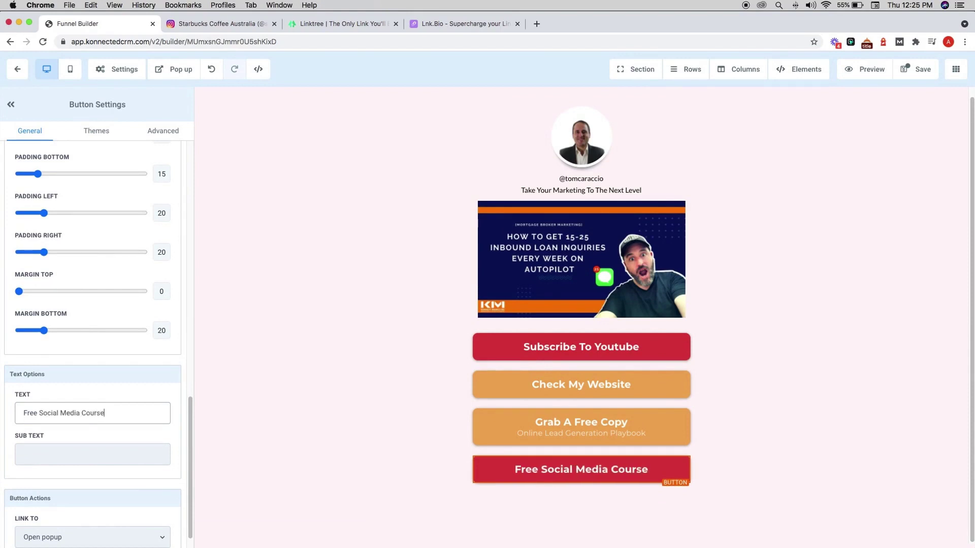
- Link that button to a pasted website URL in a new tab, with an orange background
scroll(79, 461, "down", 1)
left_click(92, 518)
left_click(41, 418)
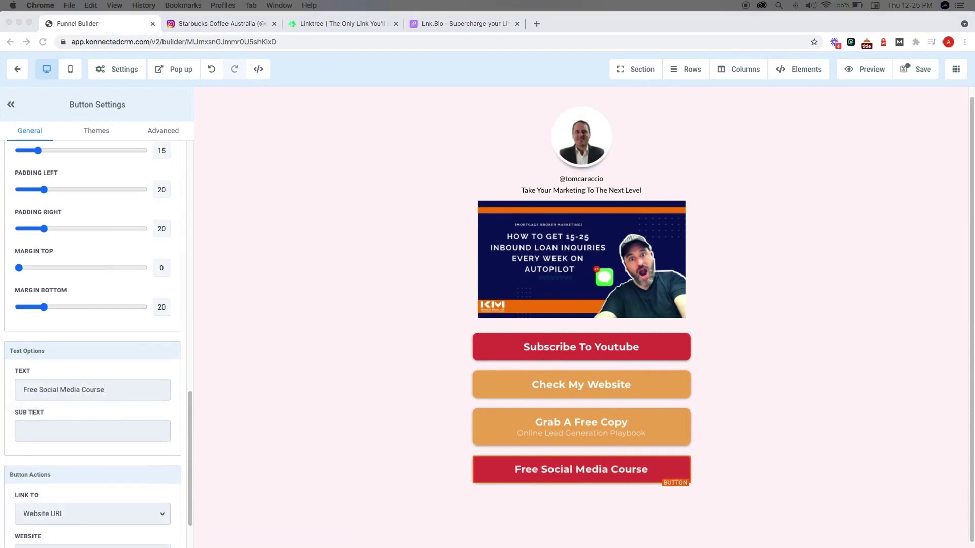
scroll(96, 471, "down", 1)
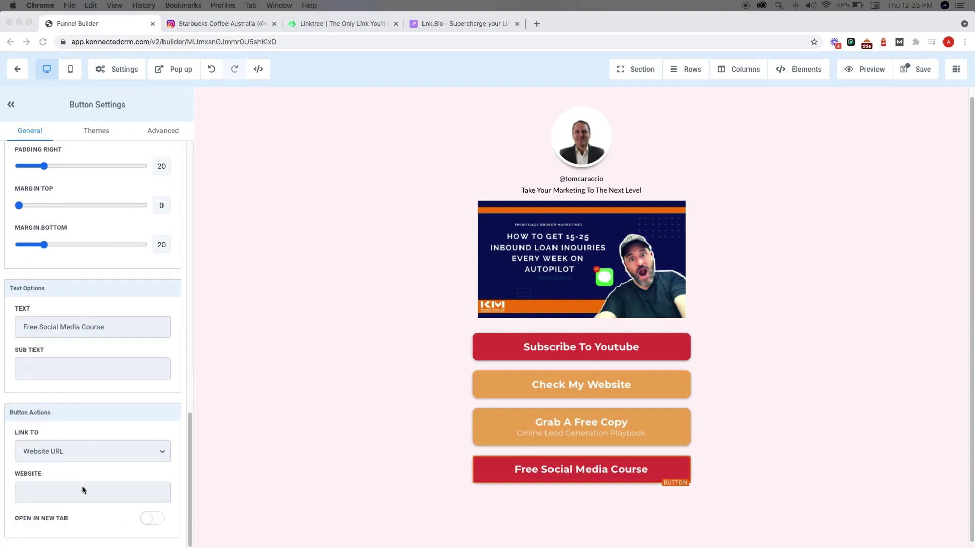
left_click(84, 490)
key("super+v")
left_click(153, 519)
scroll(152, 508, "up", 15)
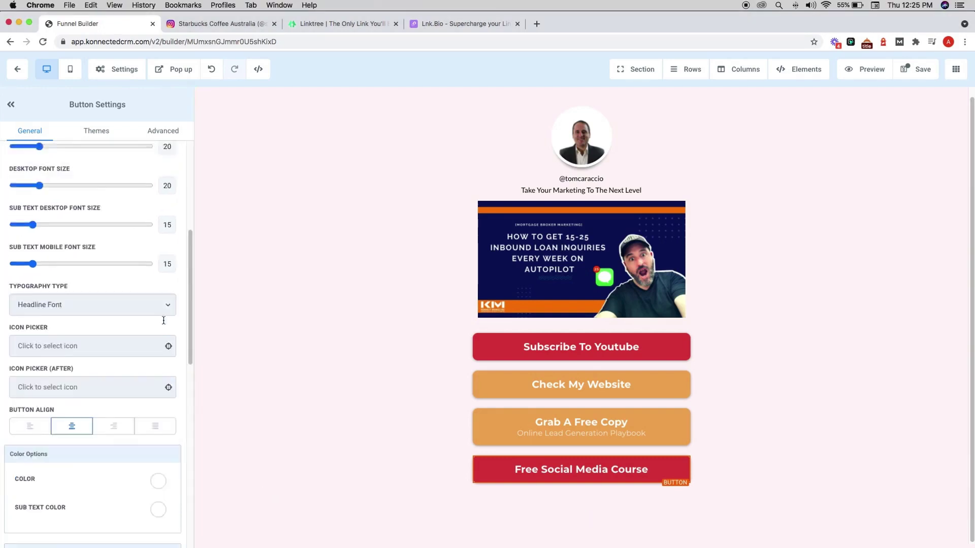
left_click(136, 219)
left_click(442, 309)
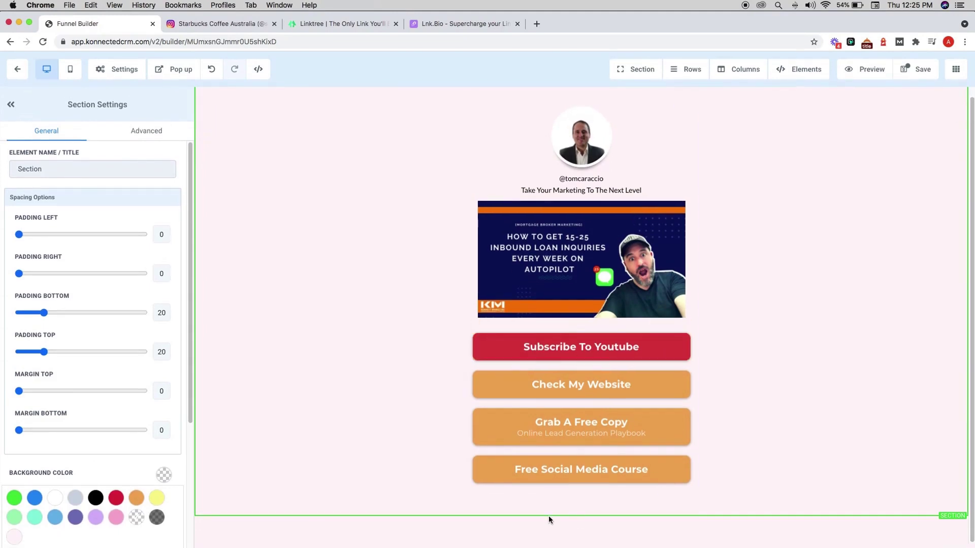
- Add a one-column row below the buttons and narrow its width to 40
left_click(582, 505)
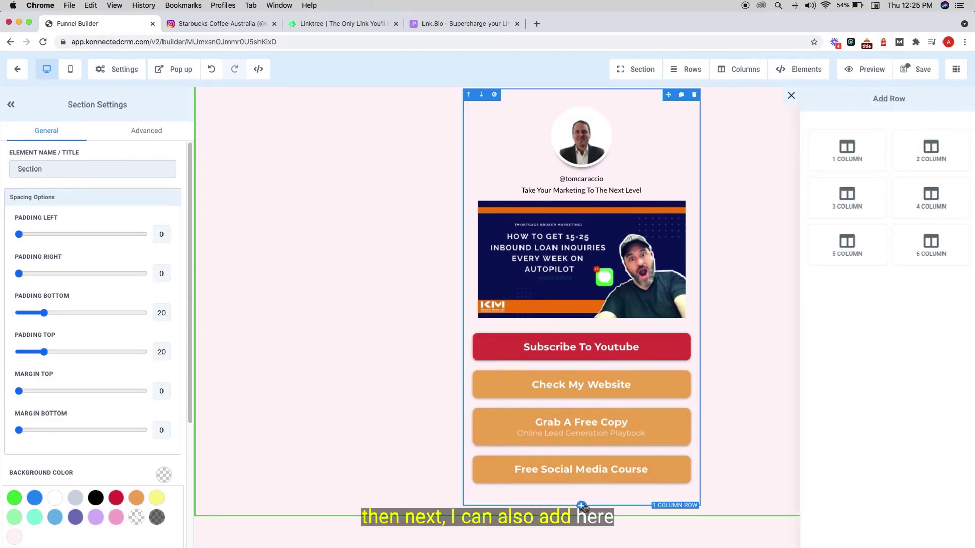
left_click(849, 160)
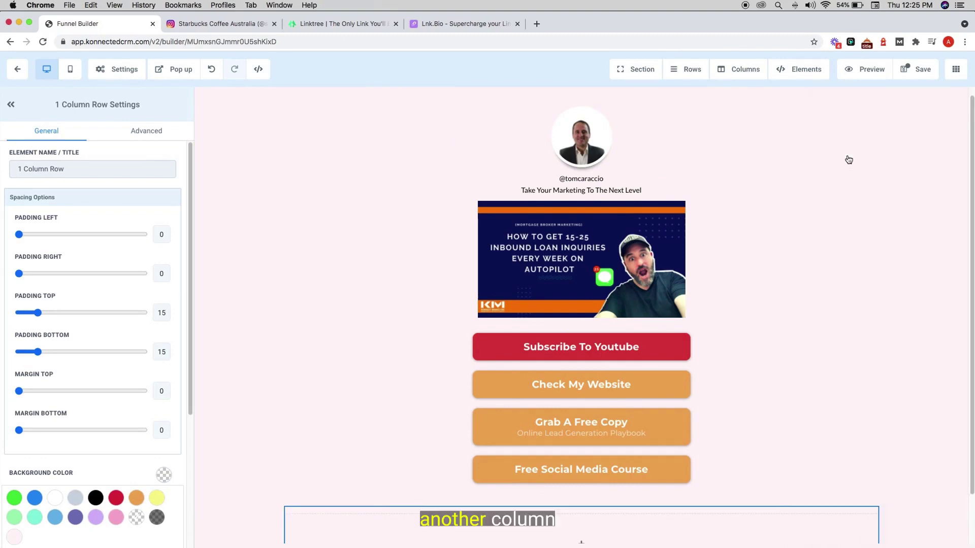
scroll(132, 446, "down", 4)
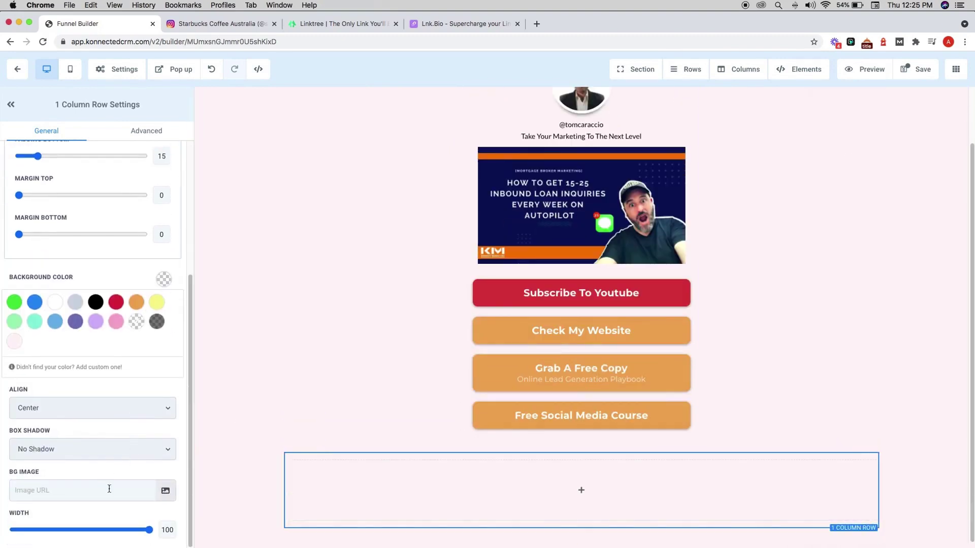
left_click_drag(148, 529, 33, 531)
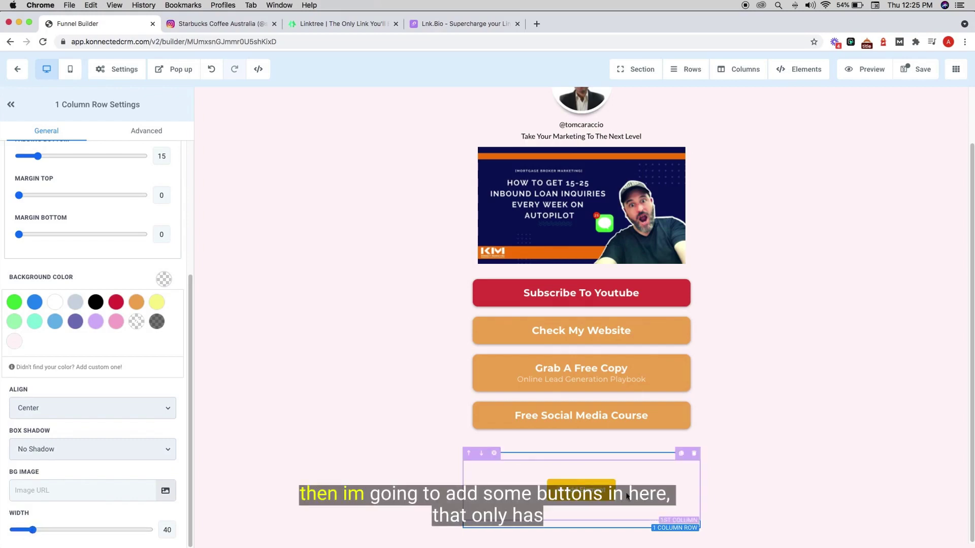
left_click(601, 491)
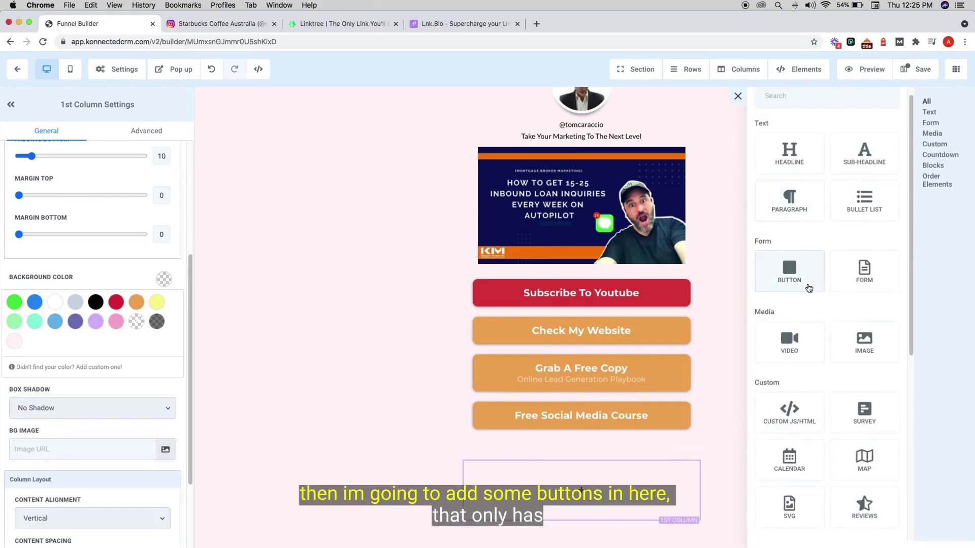
- Add a button to the new row with the facebook-square icon
left_click(798, 285)
scroll(23, 317, "up", 10)
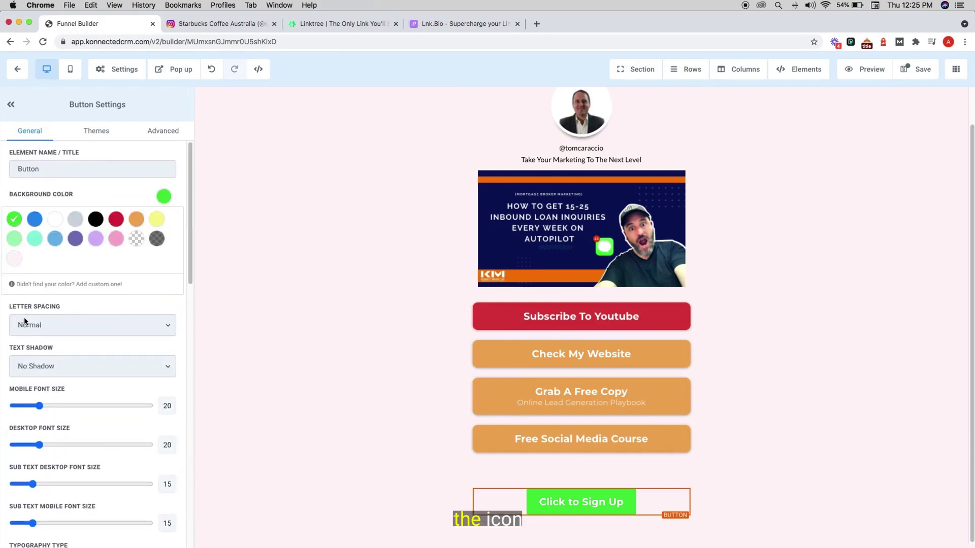
scroll(24, 309, "down", 2)
scroll(24, 309, "down", 5)
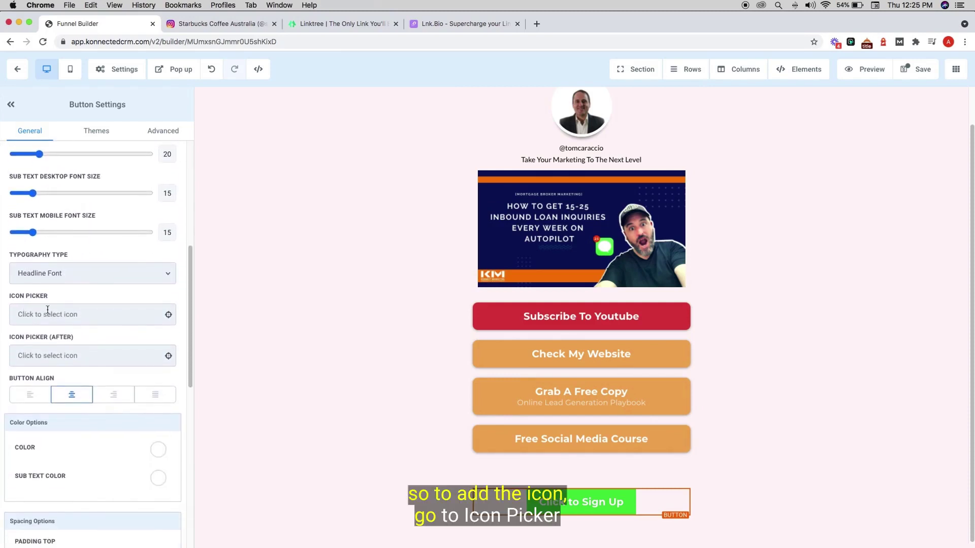
left_click(47, 310)
left_click(48, 339)
type("face")
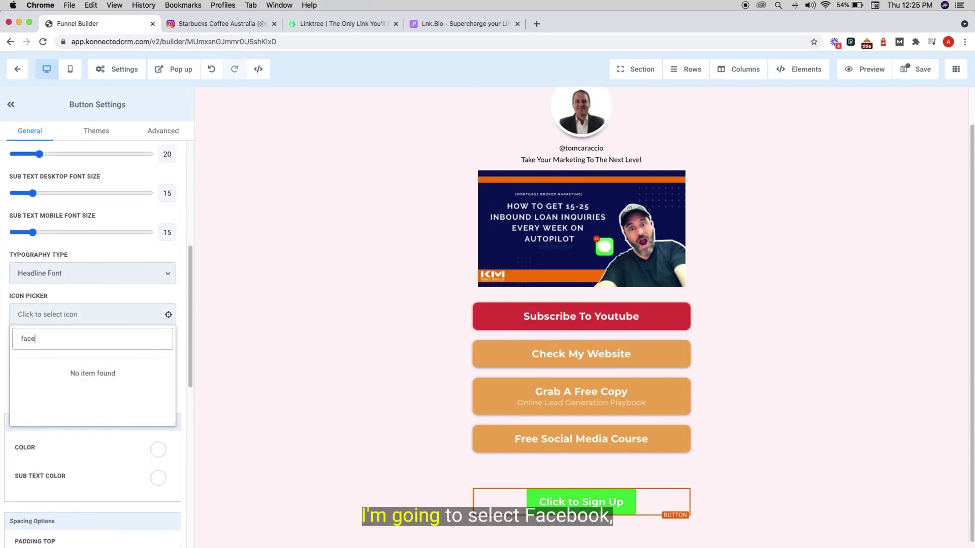
left_click(20, 376)
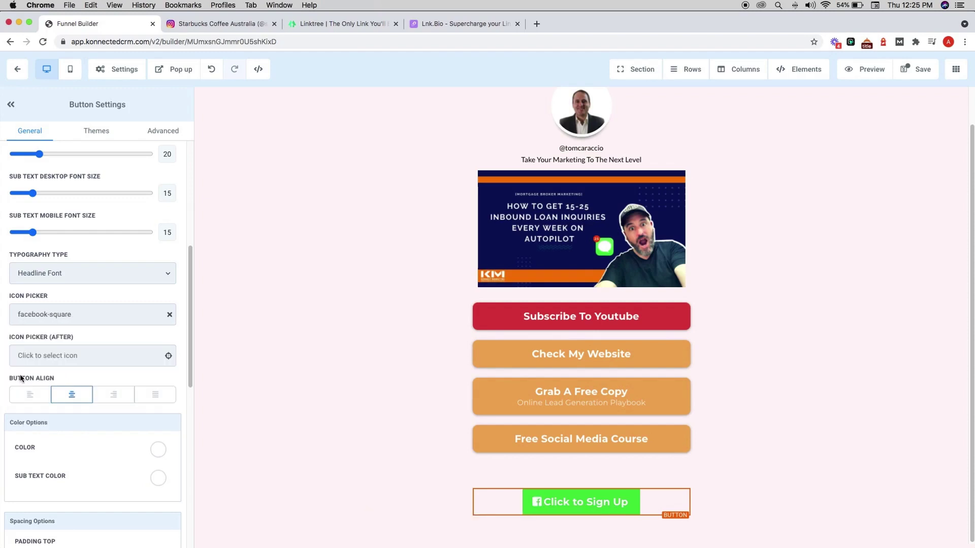
scroll(131, 387, "down", 5)
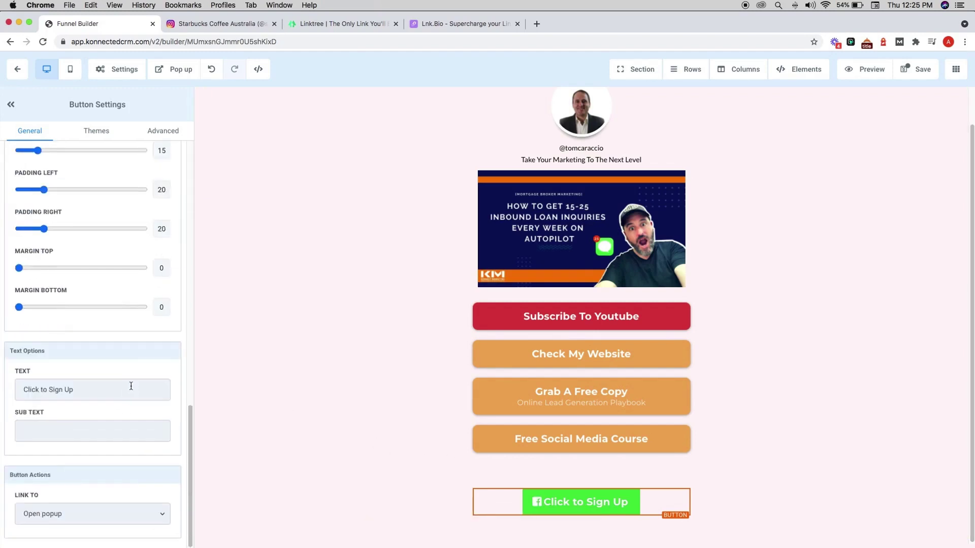
scroll(133, 383, "up", 10)
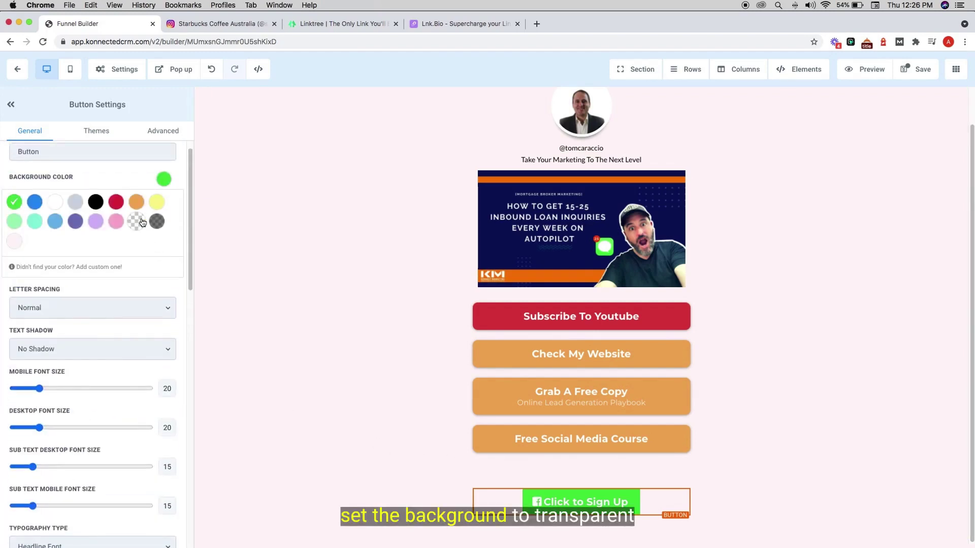
- Give the button a transparent background and blue color, and delete its 'Click to Sign Up' text
left_click(136, 222)
scroll(114, 311, "down", 3)
scroll(114, 311, "down", 5)
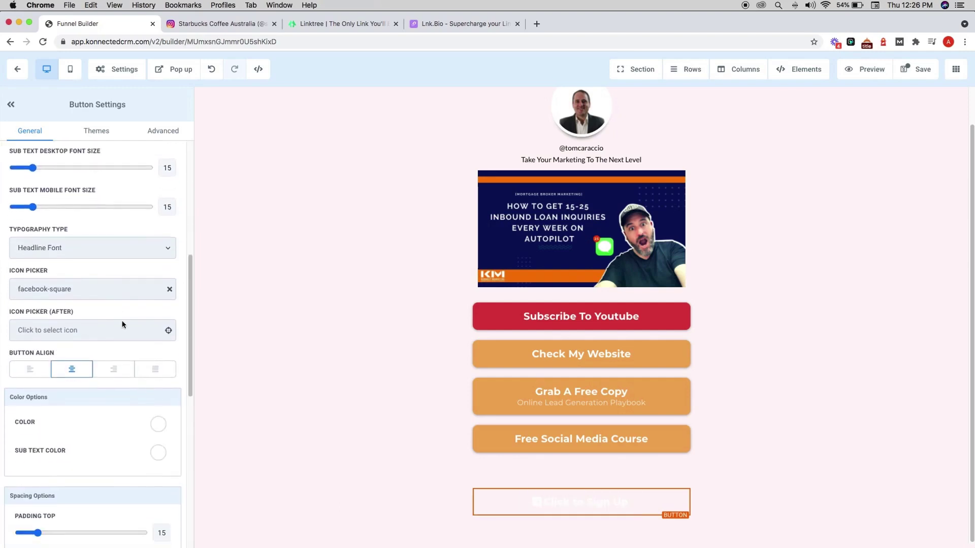
left_click(163, 423)
scroll(133, 369, "down", 2)
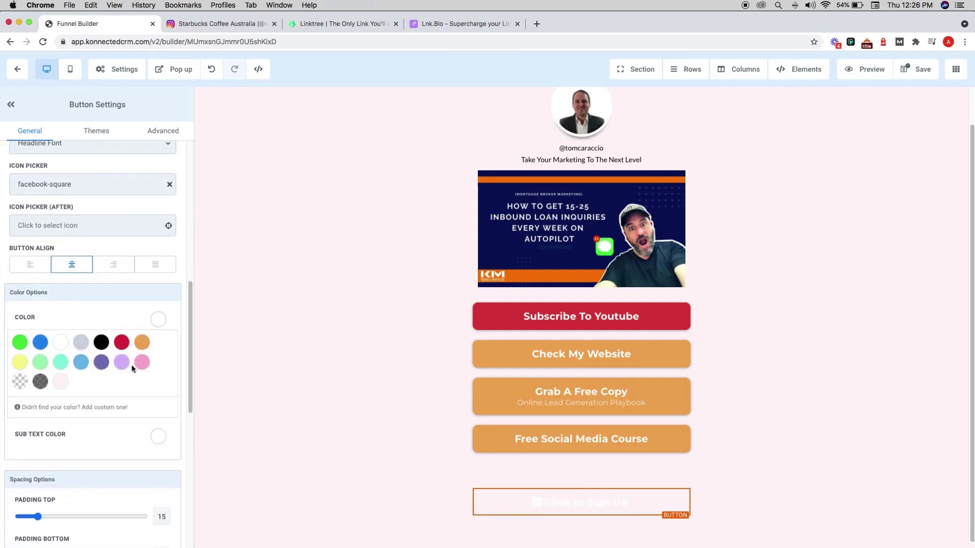
left_click(103, 370)
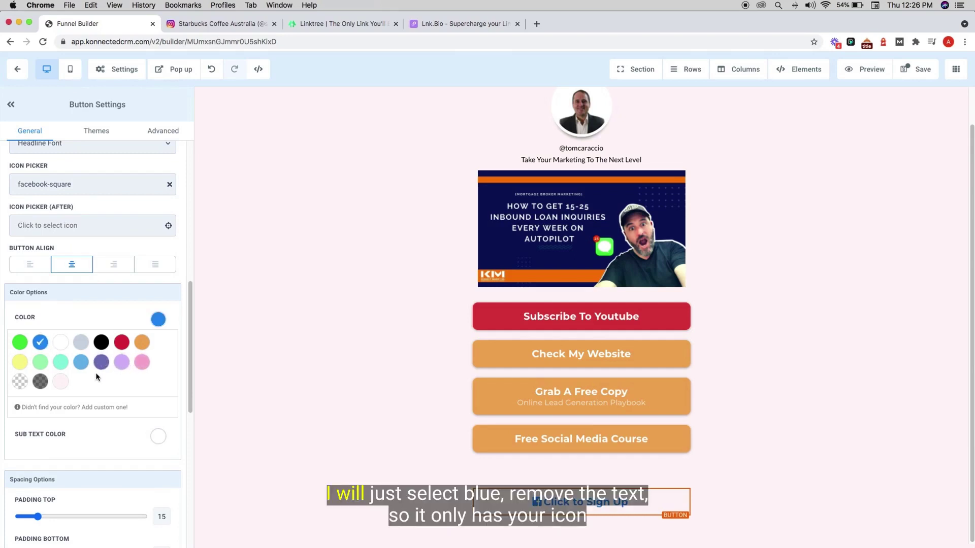
scroll(96, 377, "down", 7)
triple_click(96, 386)
key("BackSpace")
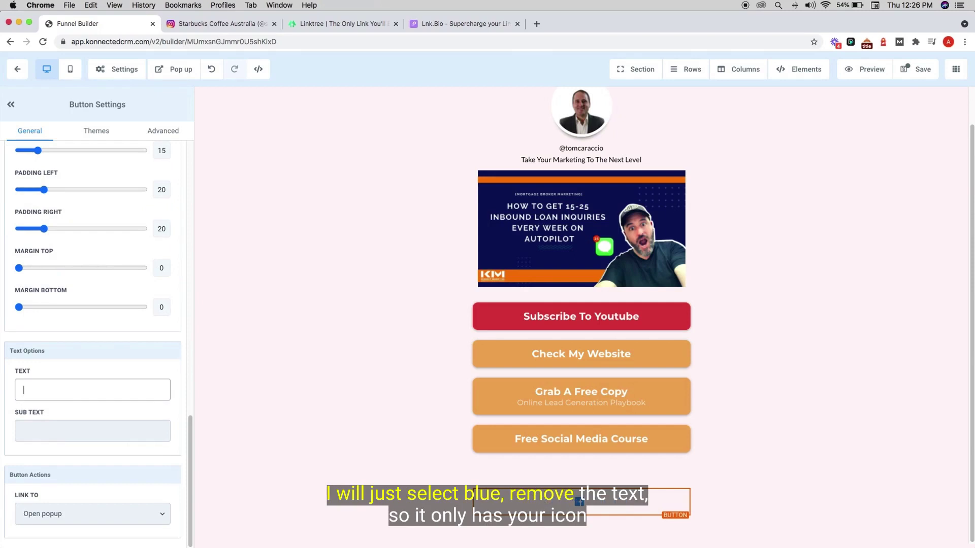
key("Tab")
scroll(102, 350, "up", 10)
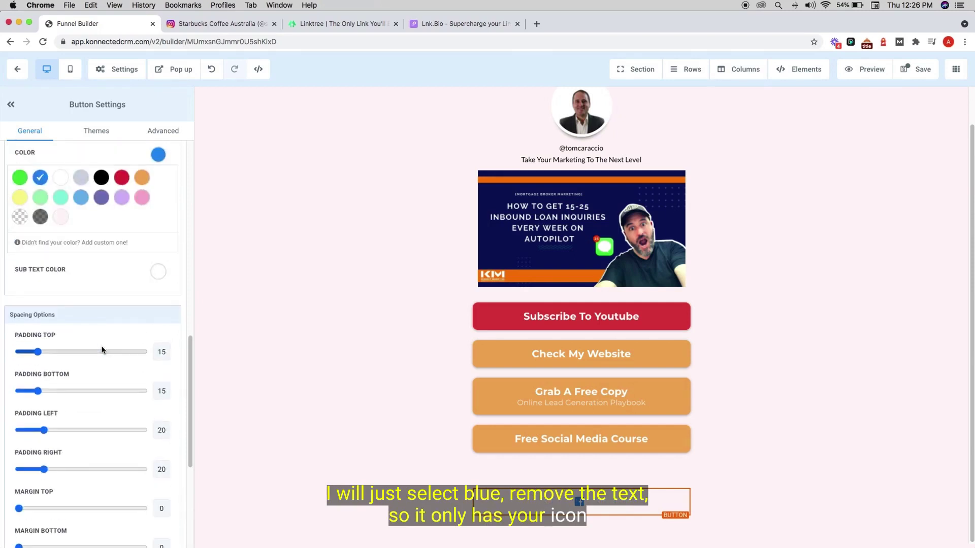
scroll(103, 351, "up", 5)
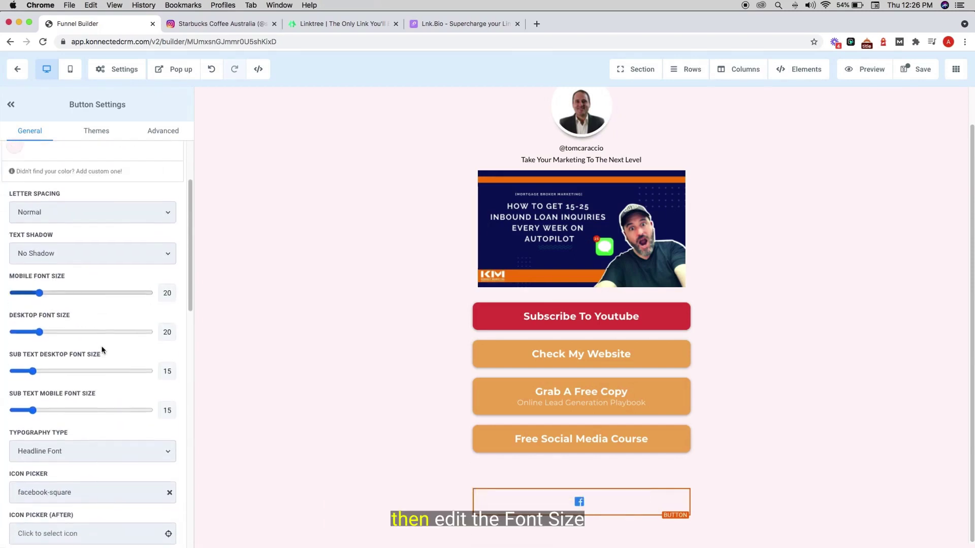
- Set the Facebook button's desktop and mobile font size to 33, then duplicate it
left_click_drag(40, 409, 57, 412)
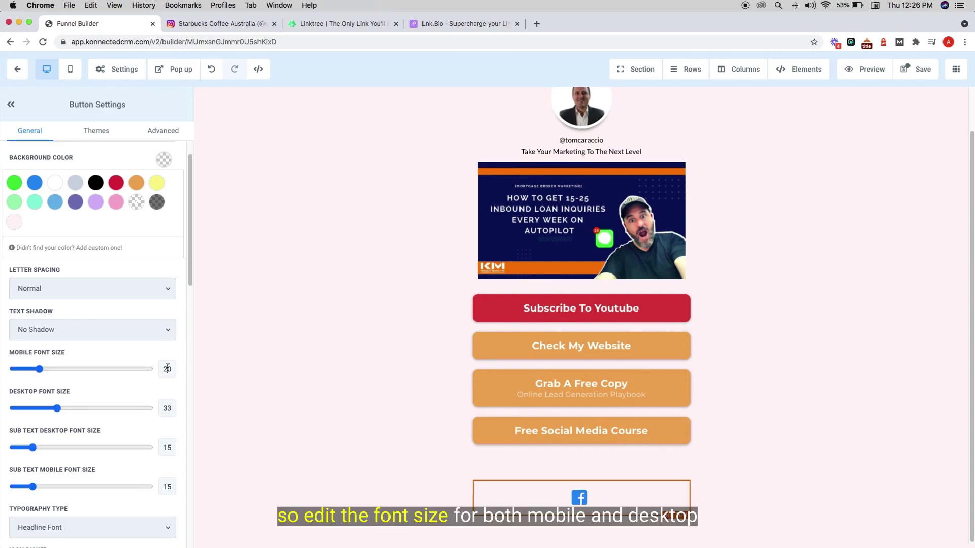
type("33")
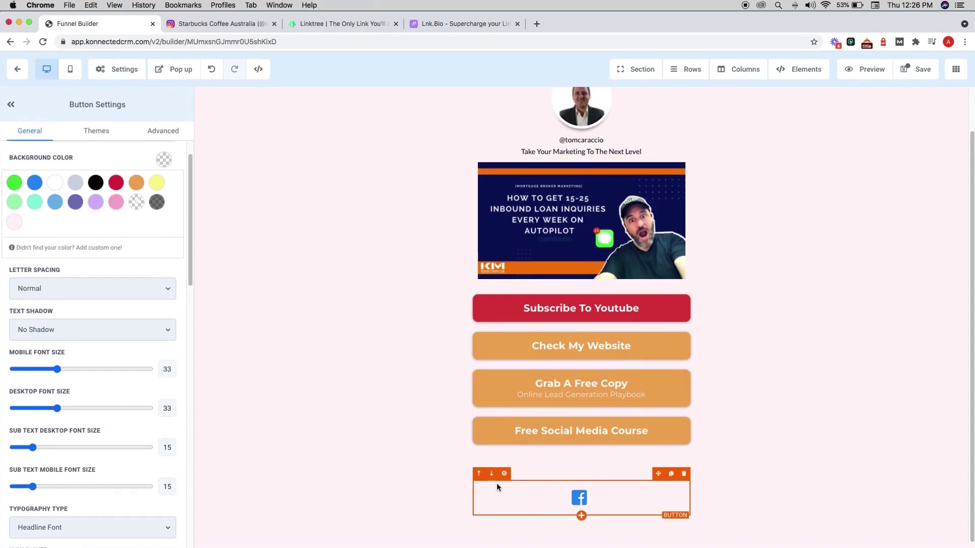
scroll(83, 409, "down", 10)
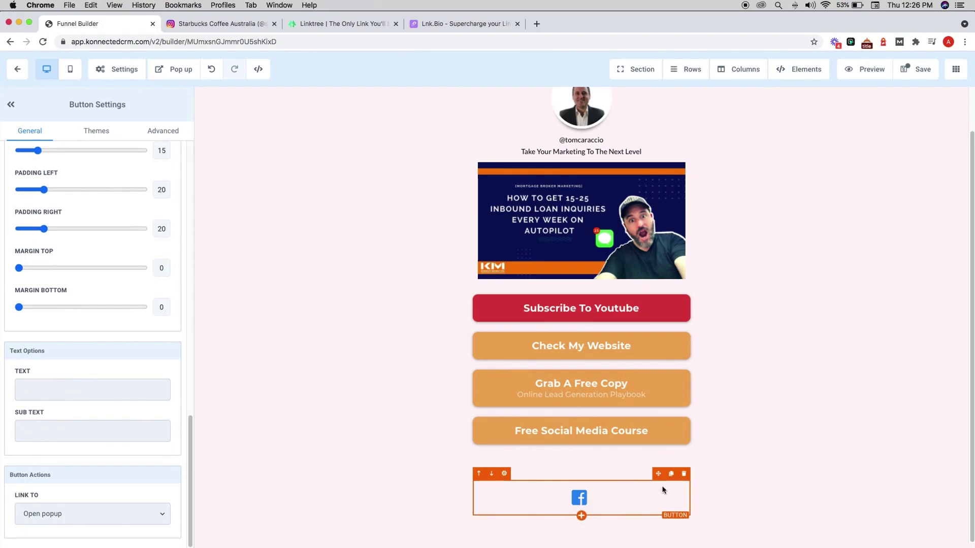
left_click(670, 474)
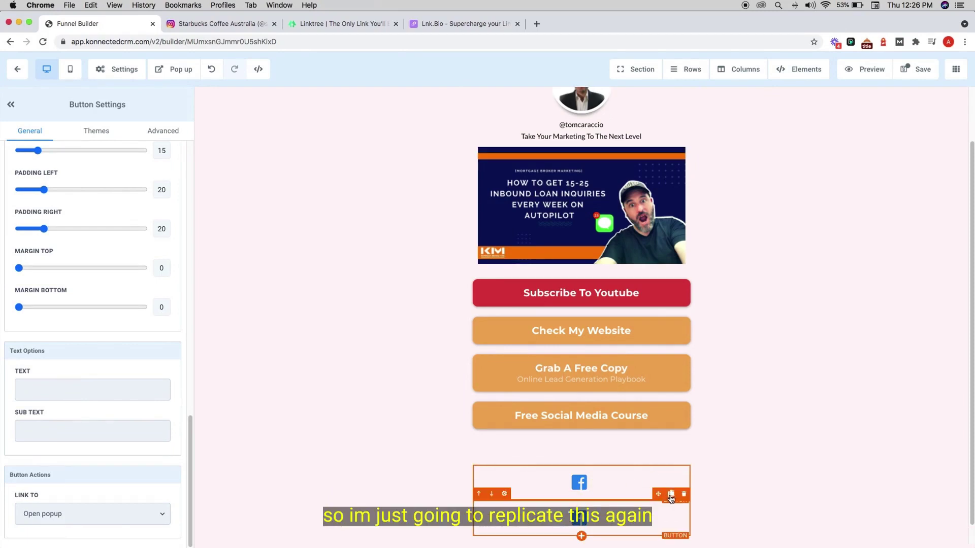
- Make two more Facebook button copies and switch the second button's icon to LinkedIn
left_click(670, 497)
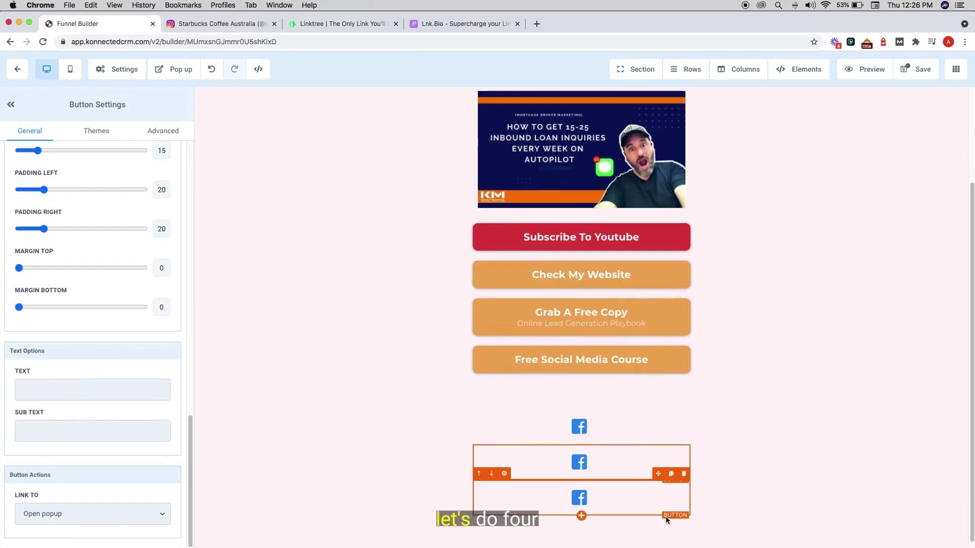
left_click(673, 480)
scroll(96, 405, "up", 10)
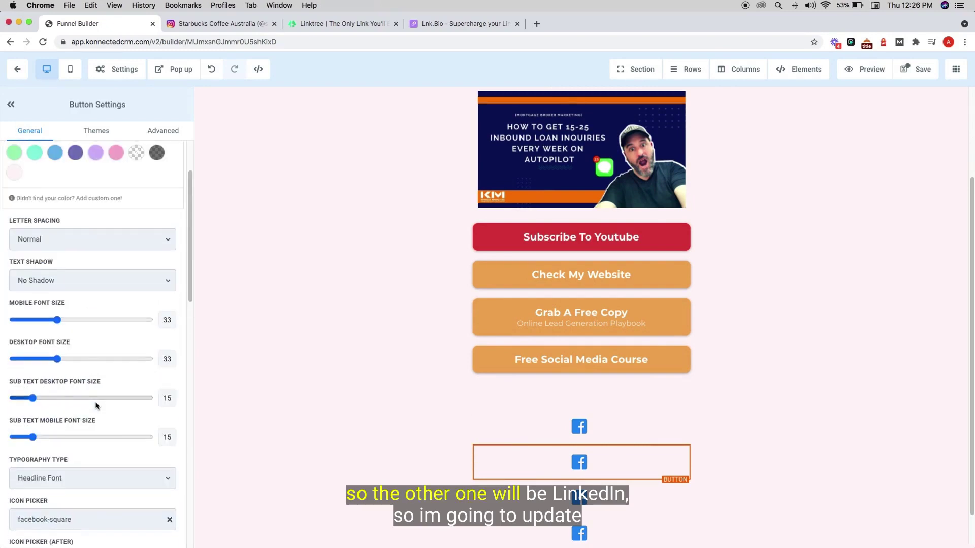
scroll(95, 405, "down", 5)
left_click(170, 394)
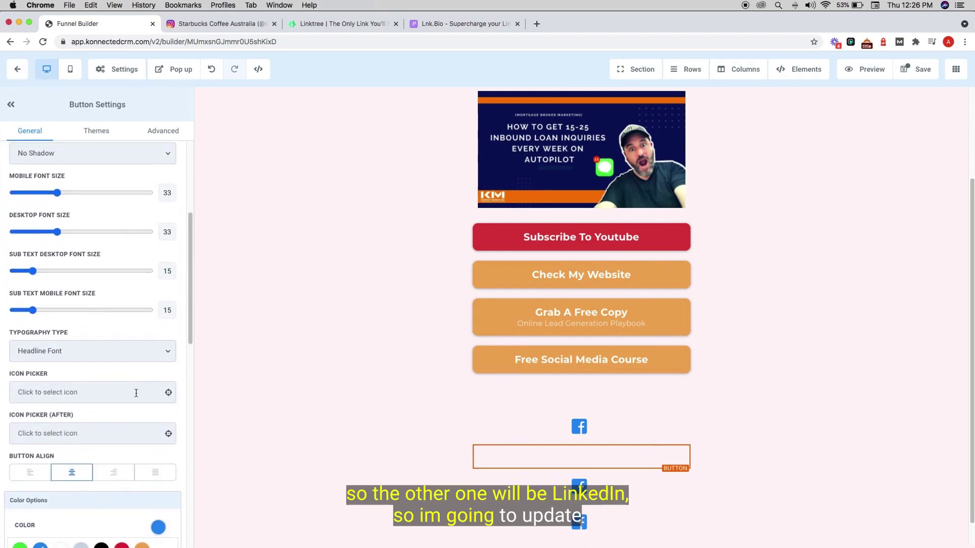
left_click(78, 393)
double_click(58, 419)
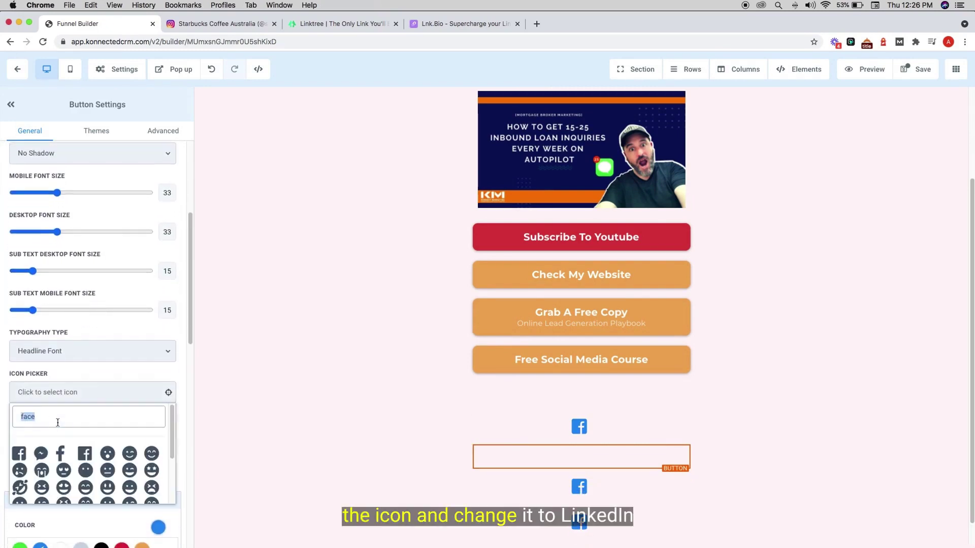
type("linked")
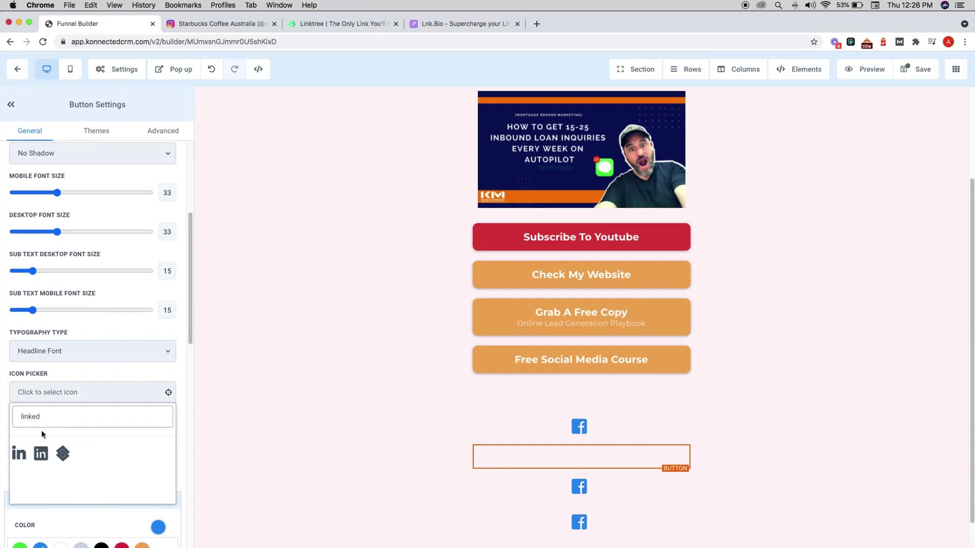
left_click(23, 456)
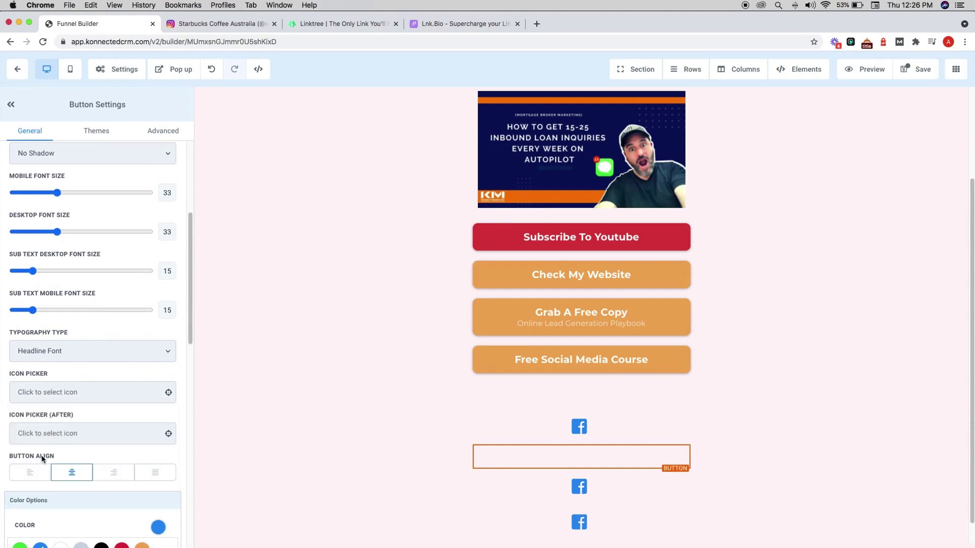
- Change the third icon button to the calendar-alt icon
left_click(594, 496)
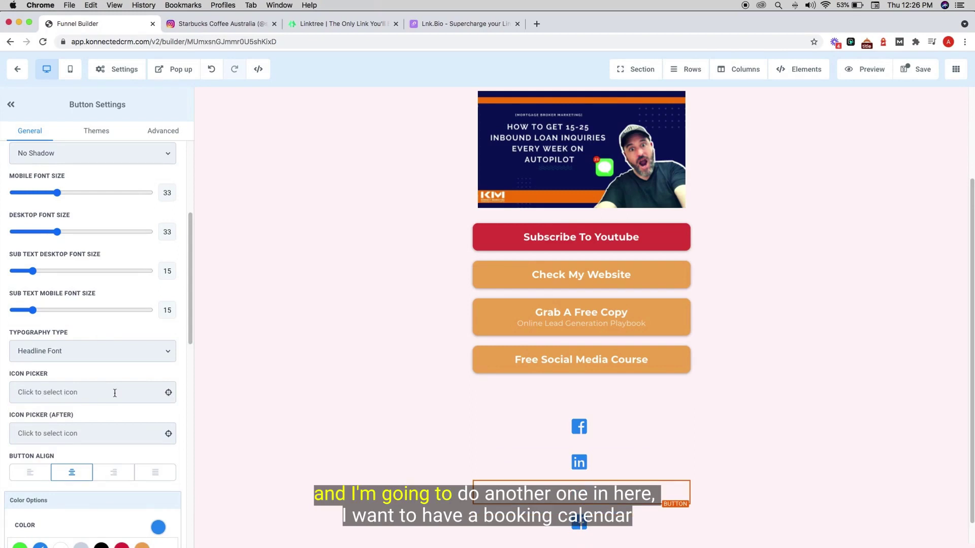
left_click(169, 394)
type("calend")
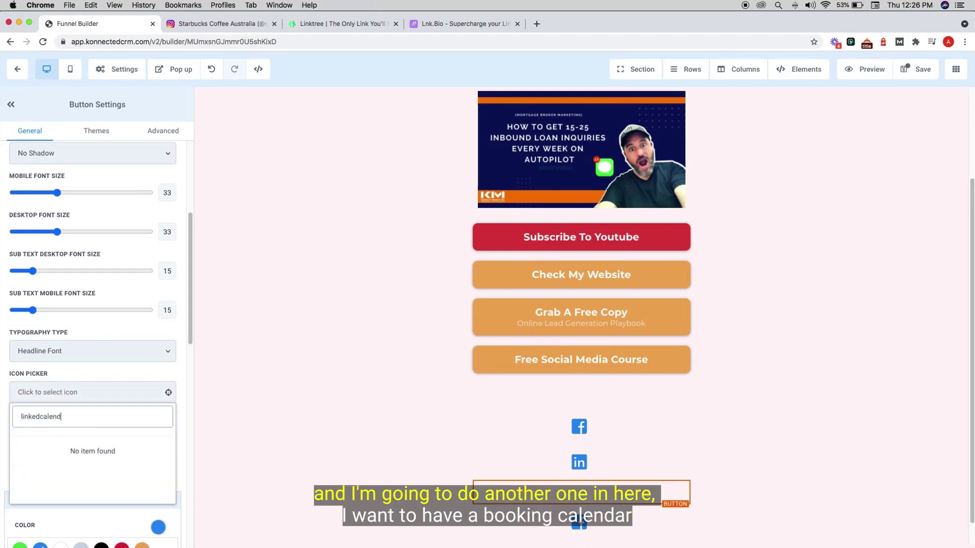
type("ar")
key("ctrl+a")
type("calendar")
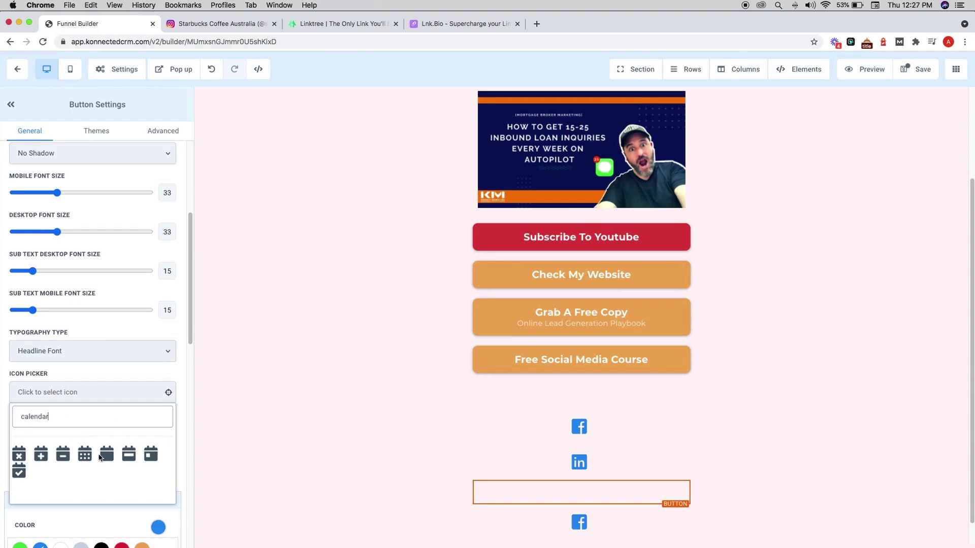
left_click(100, 457)
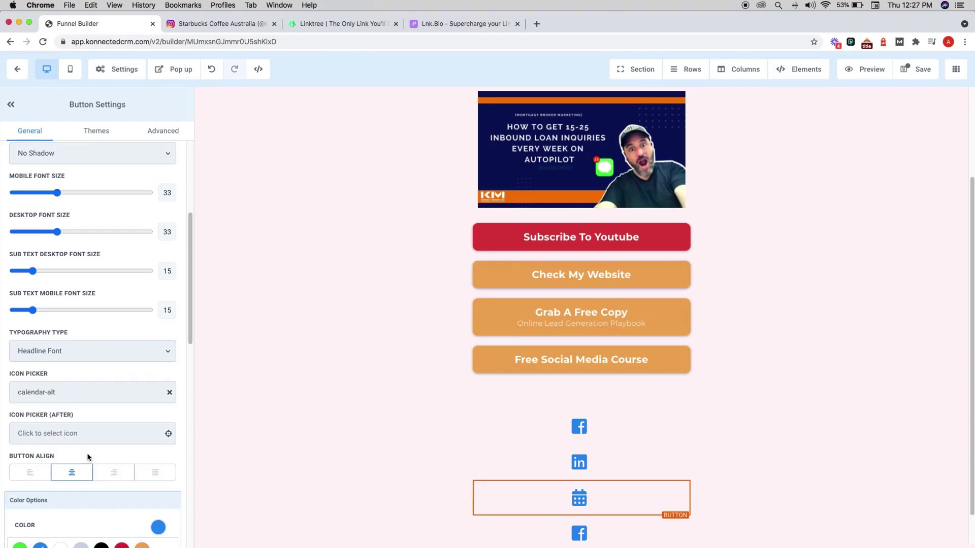
- Give the last icon button the envelope icon
scroll(497, 492, "down", 1)
left_click(499, 494)
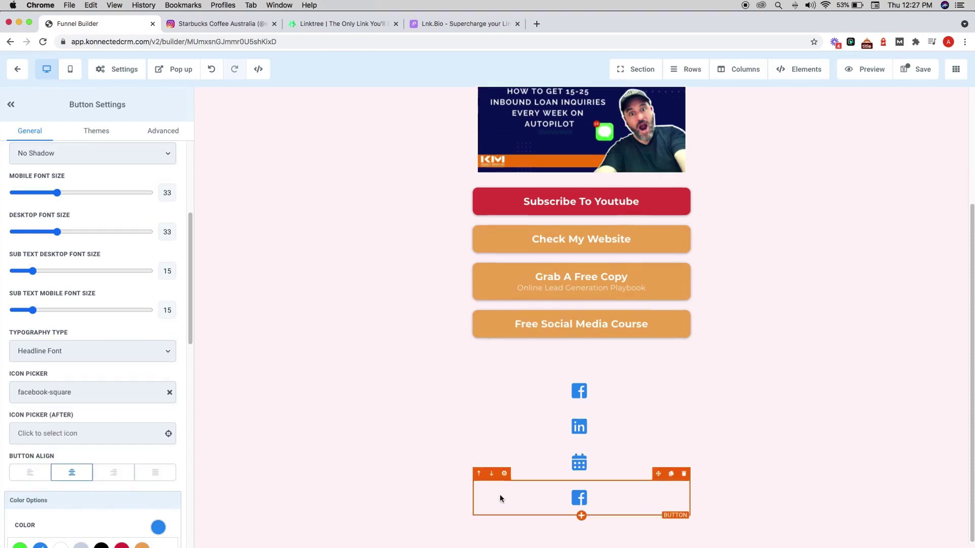
left_click(169, 393)
left_click(110, 394)
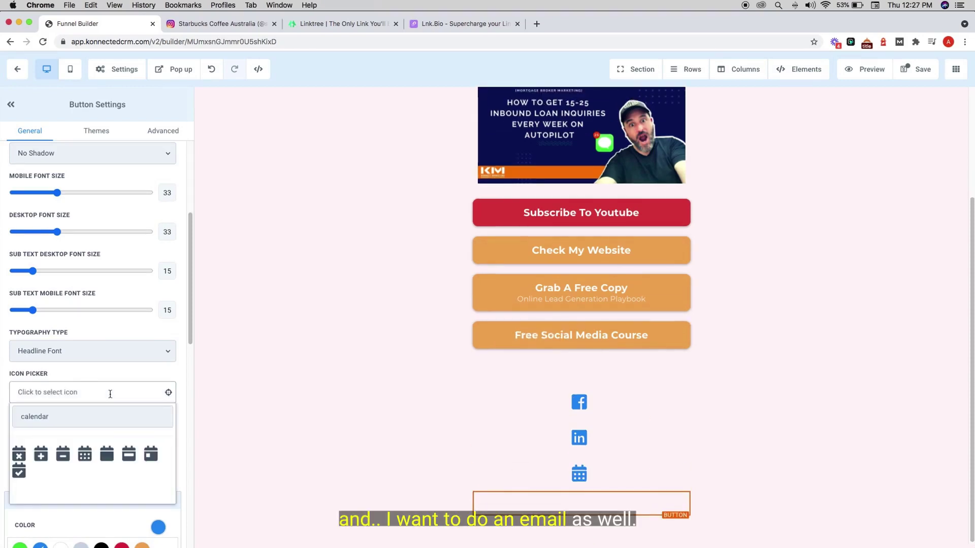
left_click(83, 415)
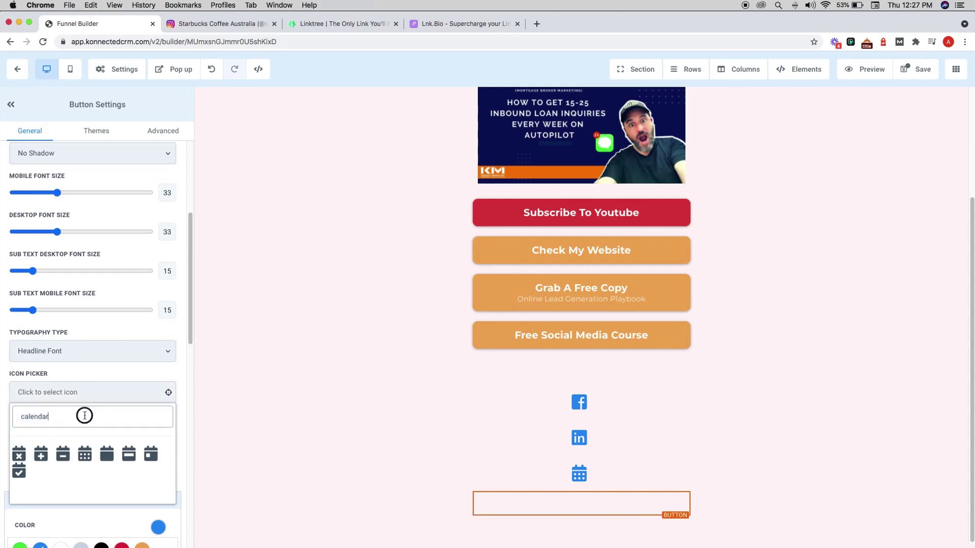
double_click(85, 415)
type("mail")
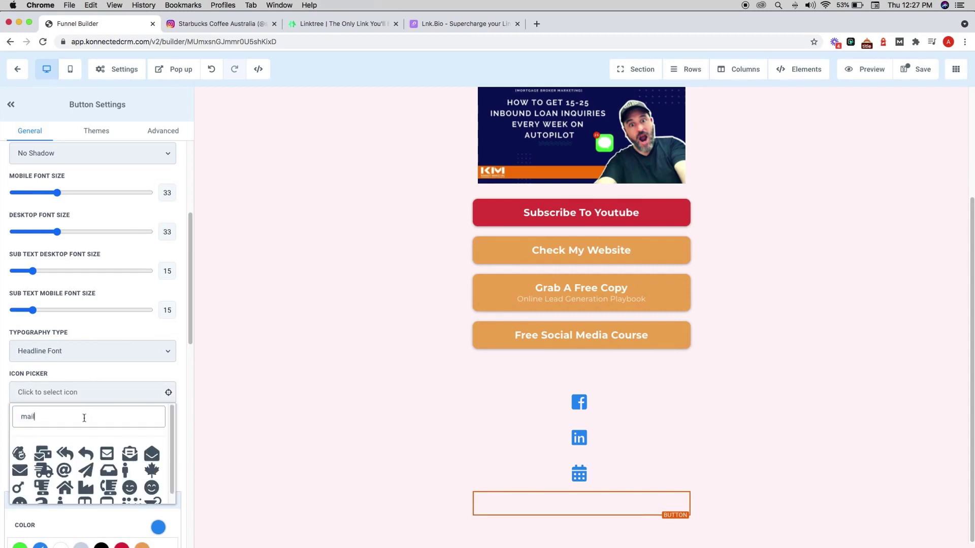
left_click(20, 471)
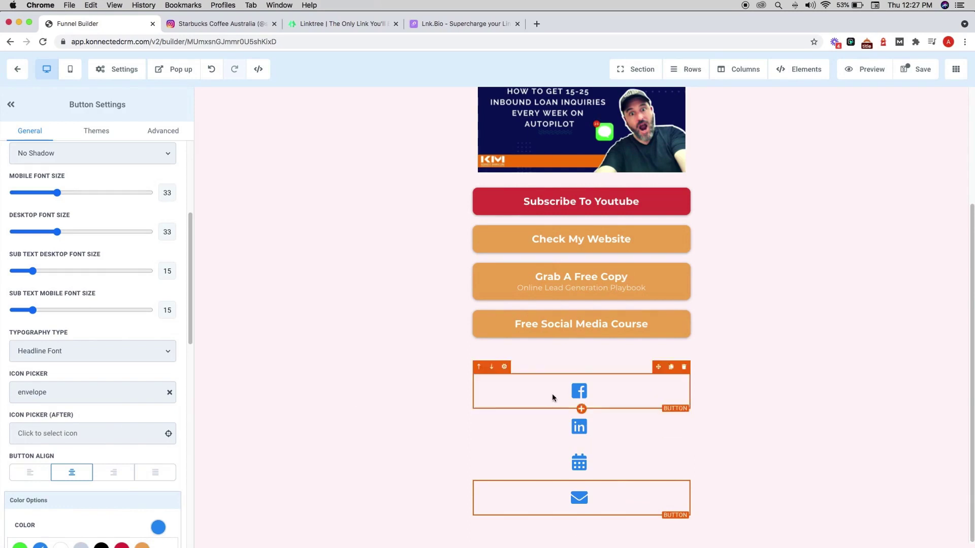
- Set the icon column's content alignment to Horizontal
left_click(596, 370)
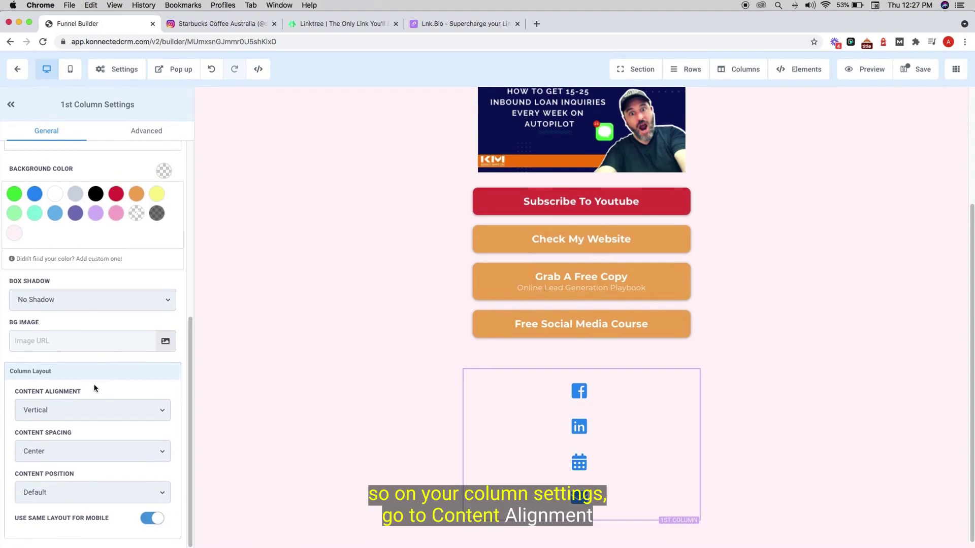
left_click(93, 410)
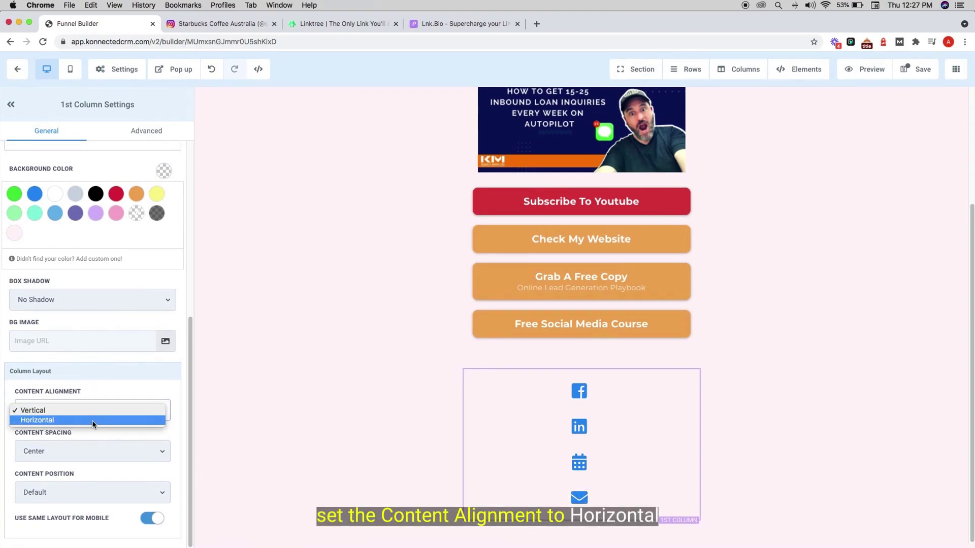
left_click(93, 421)
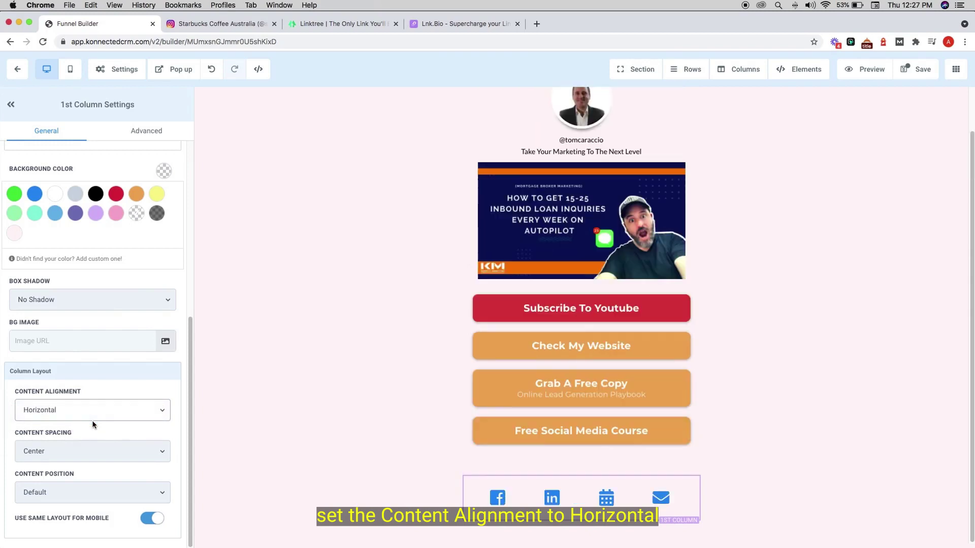
- Narrow the icon row width from 40 to 34 and save the page
left_click(483, 475)
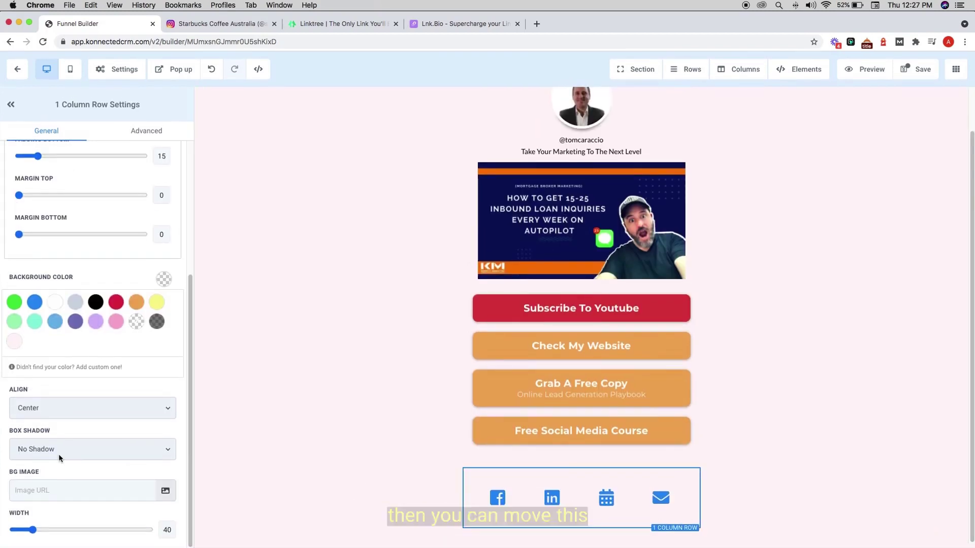
left_click(33, 530)
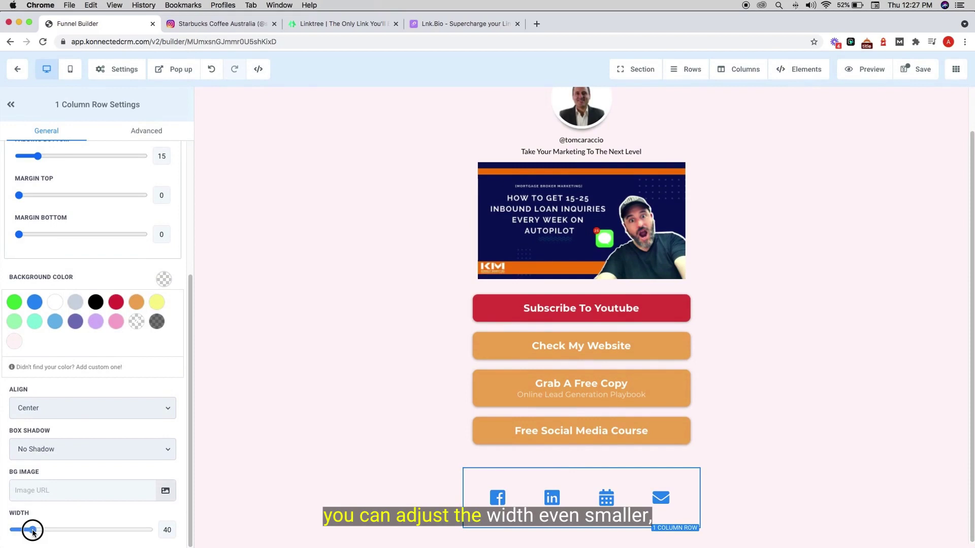
left_click_drag(33, 530, 15, 531)
left_click(696, 496)
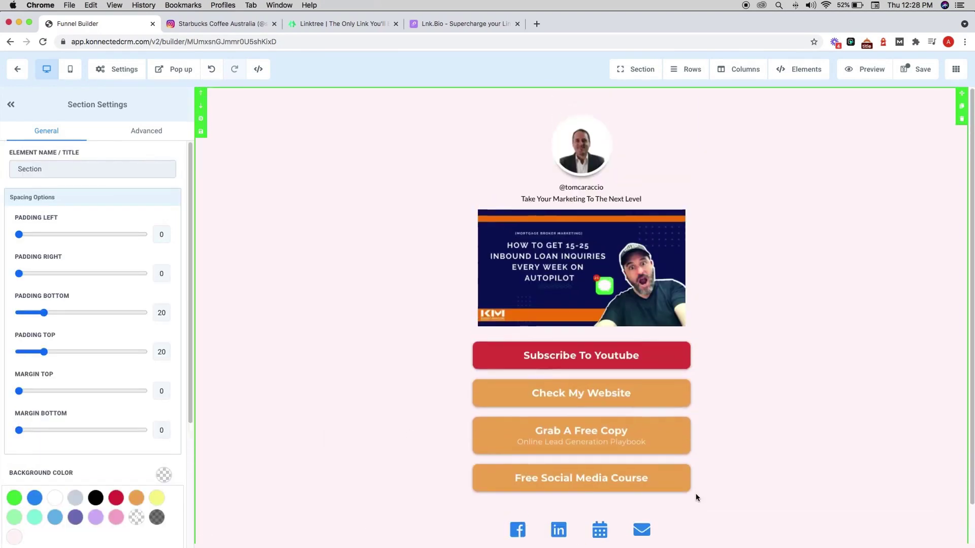
left_click(922, 71)
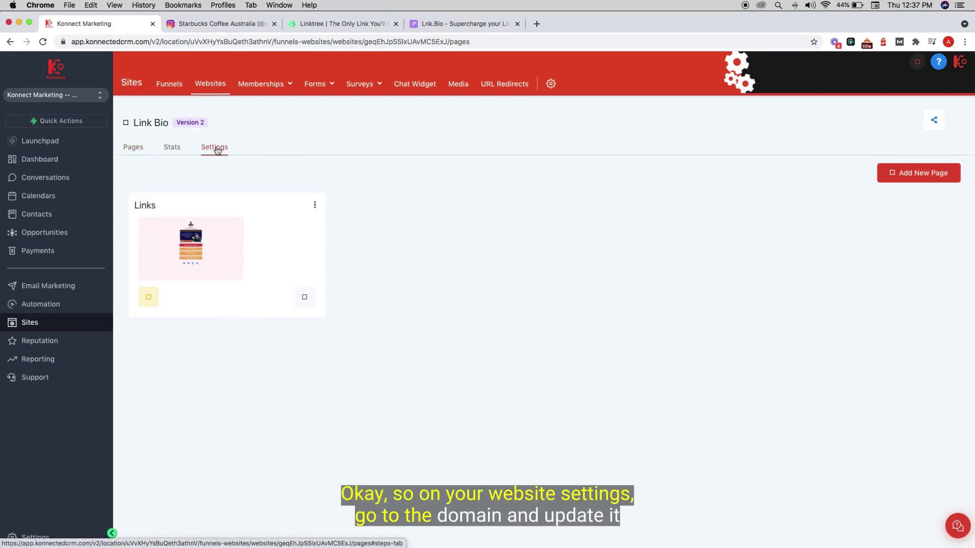
- Assign the personal domain to the Link Bio website and save its settings
left_click(215, 147)
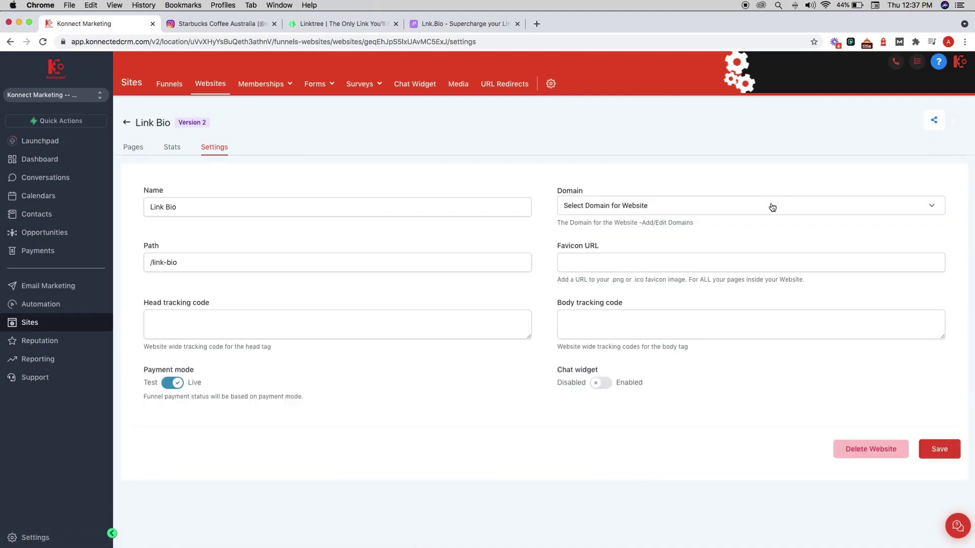
left_click(771, 206)
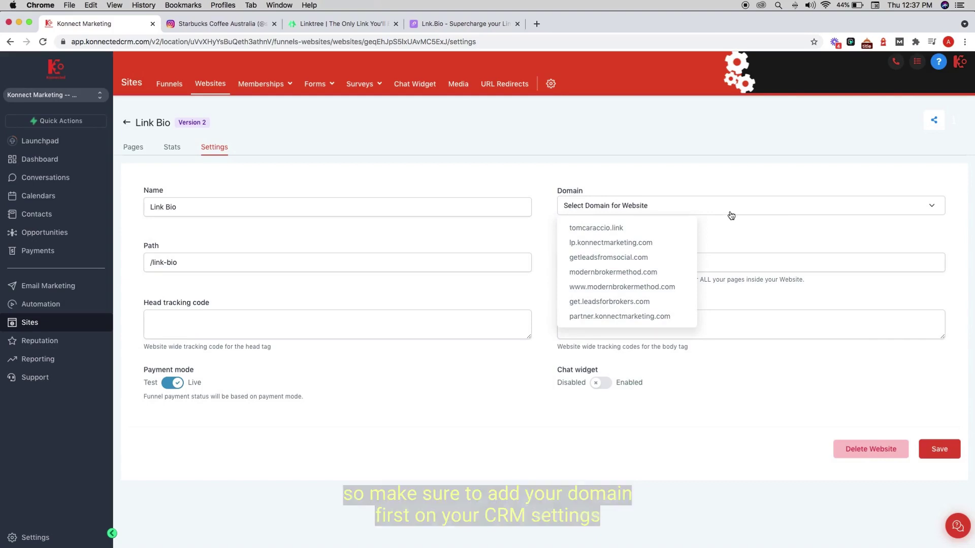
left_click(600, 231)
left_click(938, 448)
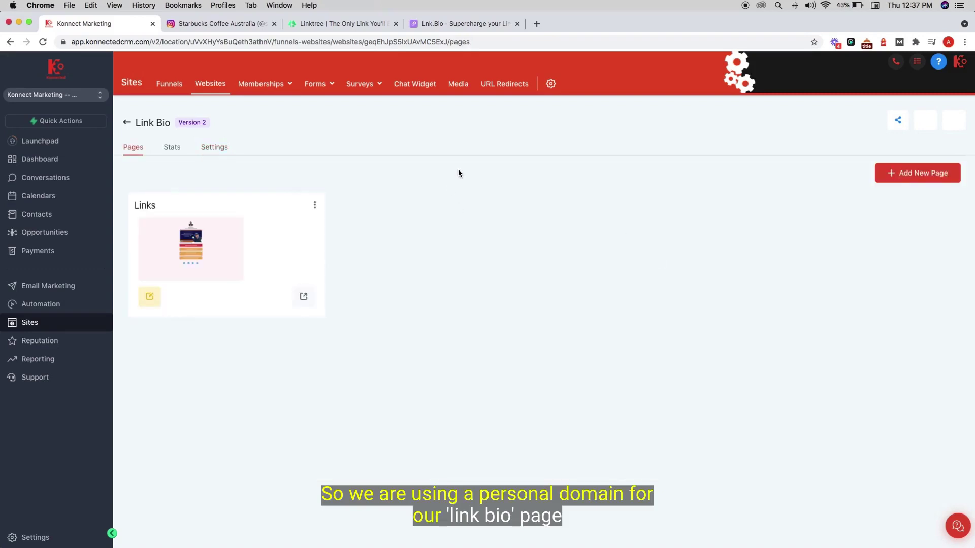
- Make Link Bio / Links the personal domain's default page, save, and load the domain on a phone
left_click(551, 89)
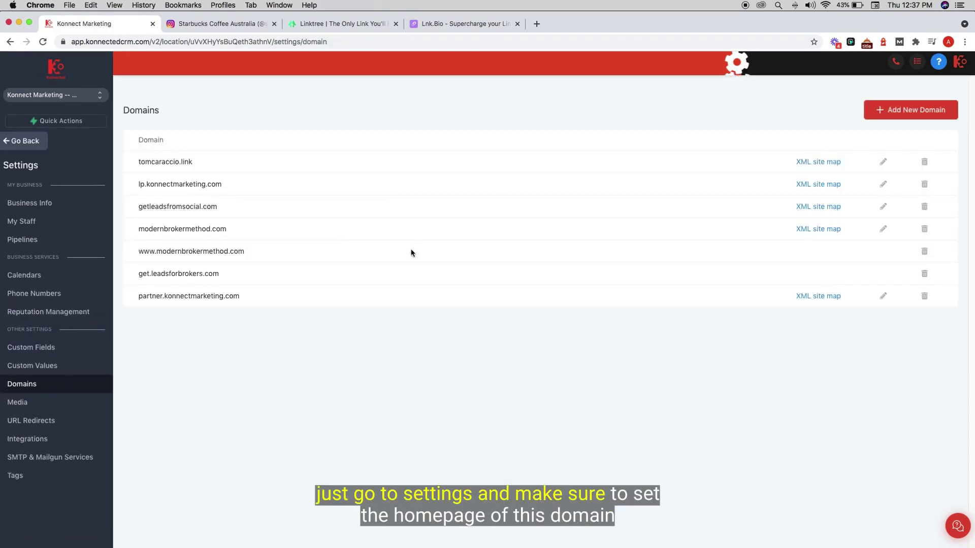
left_click(883, 161)
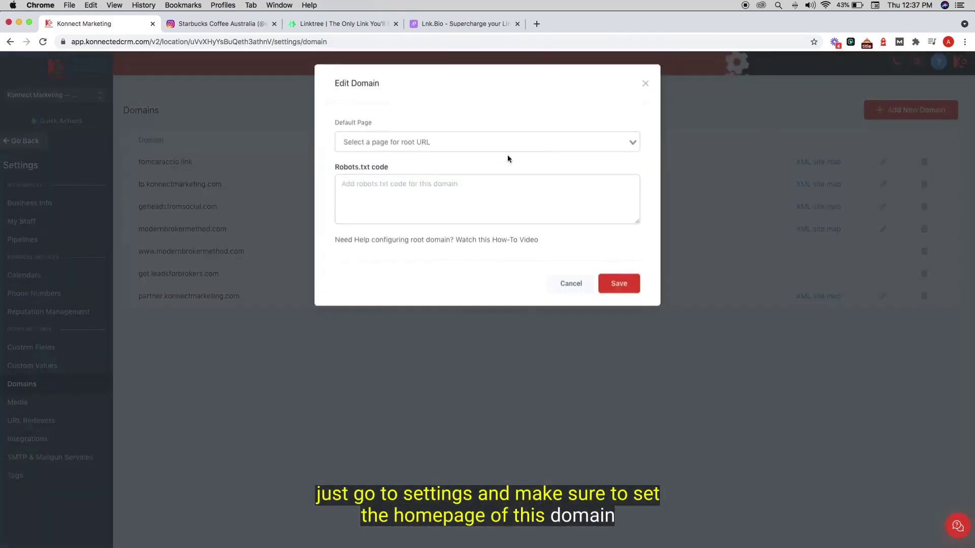
left_click(478, 141)
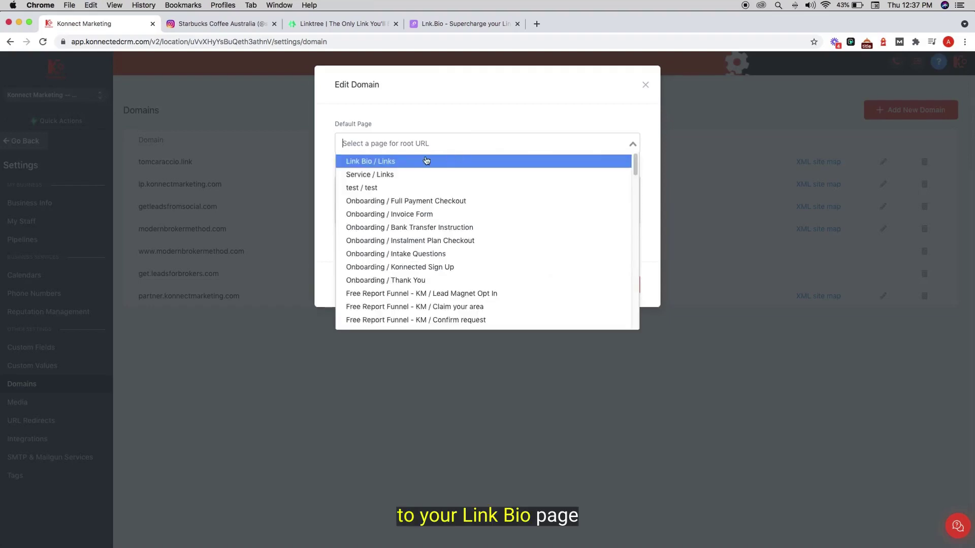
left_click(365, 164)
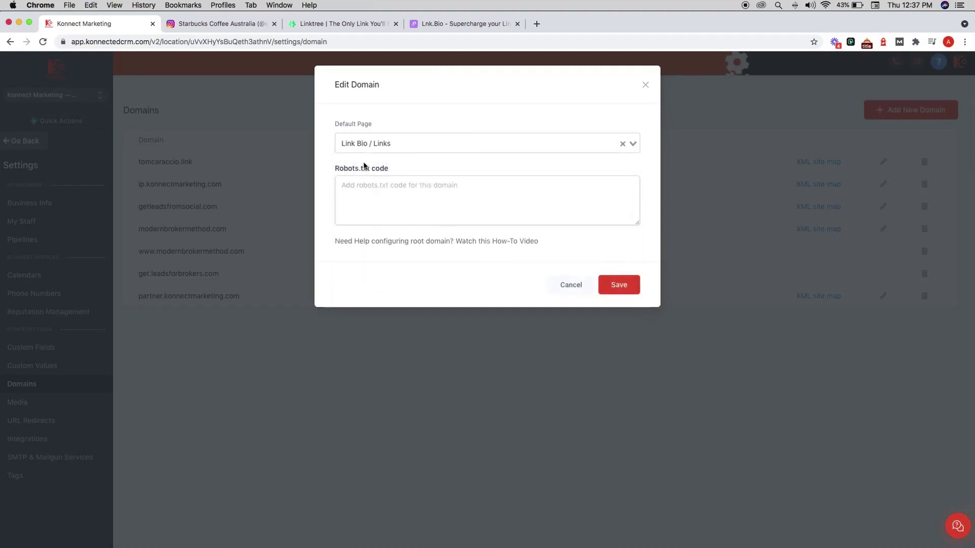
left_click(622, 283)
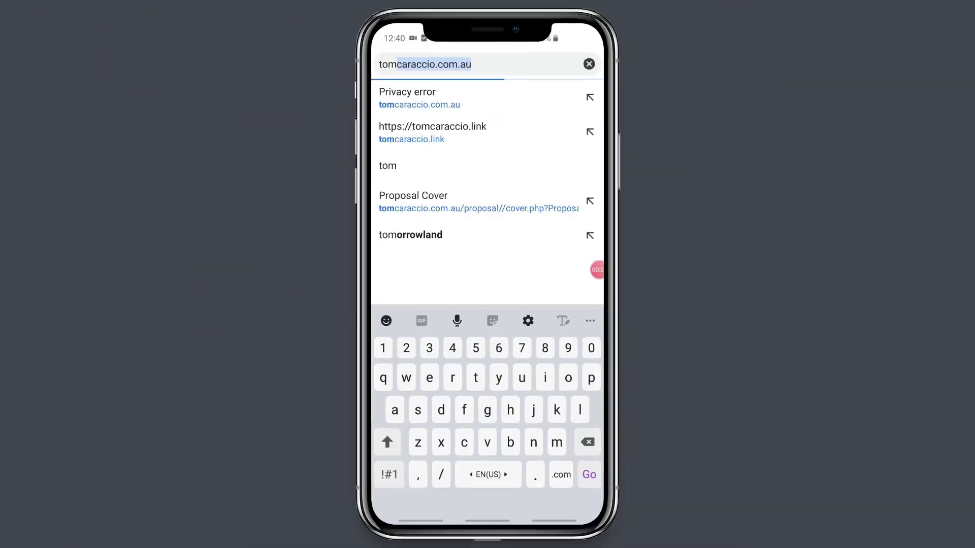
left_click(432, 133)
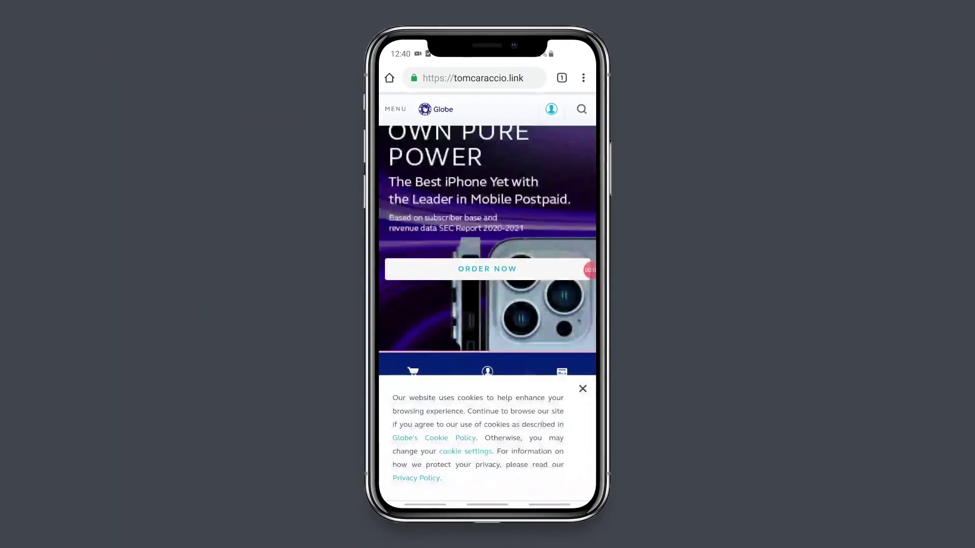